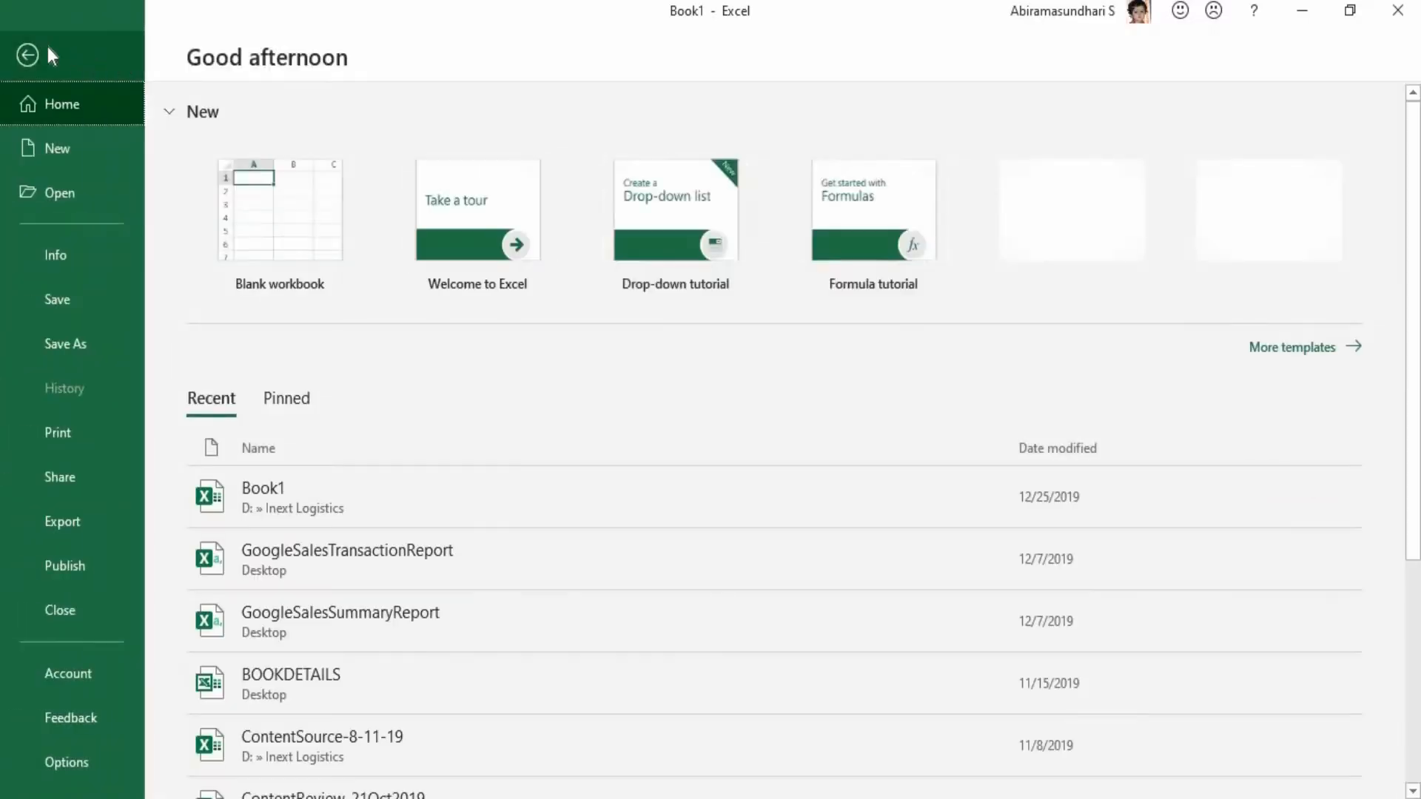
Return to the worksheet, open the Clipboard pane to view it, and close it again.
left_click(37, 48)
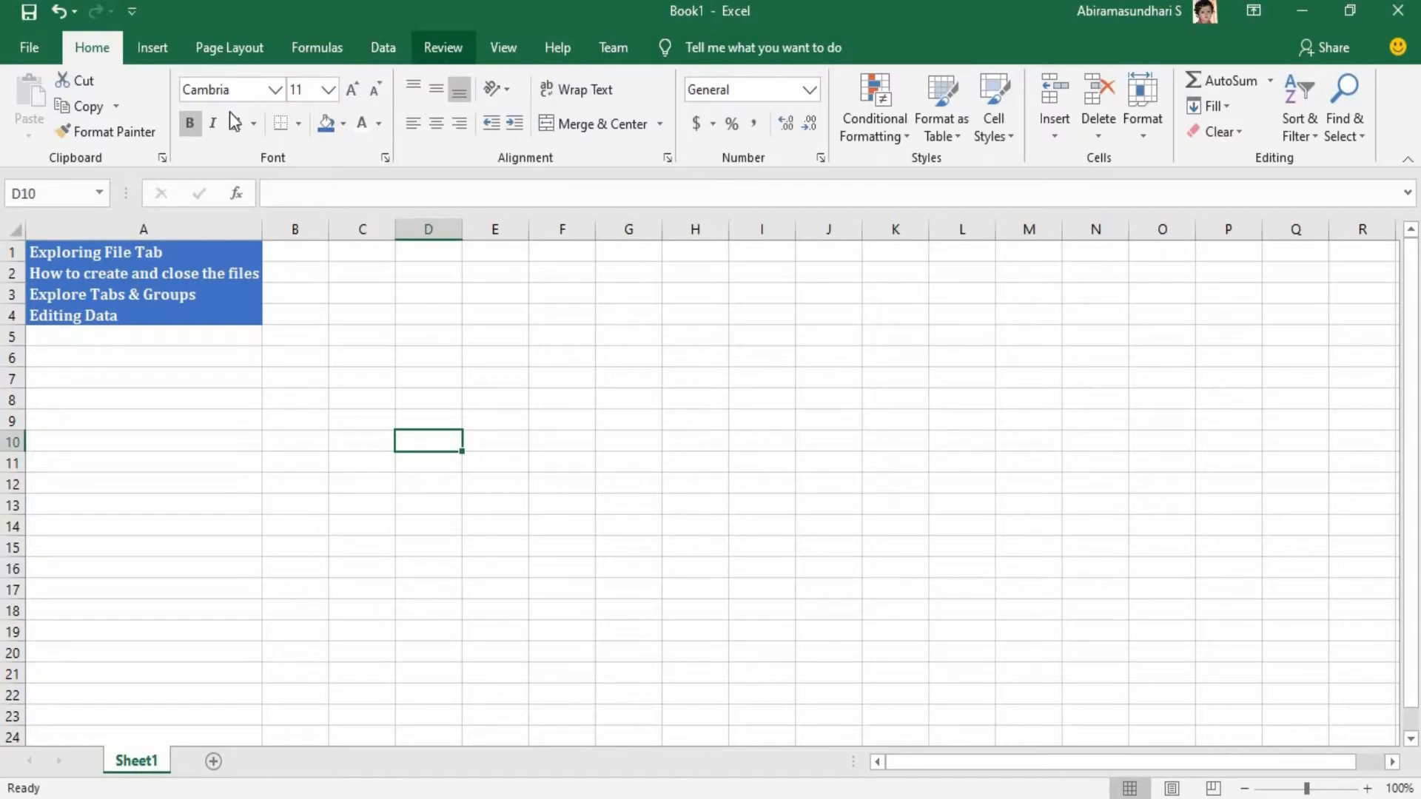
left_click(162, 158)
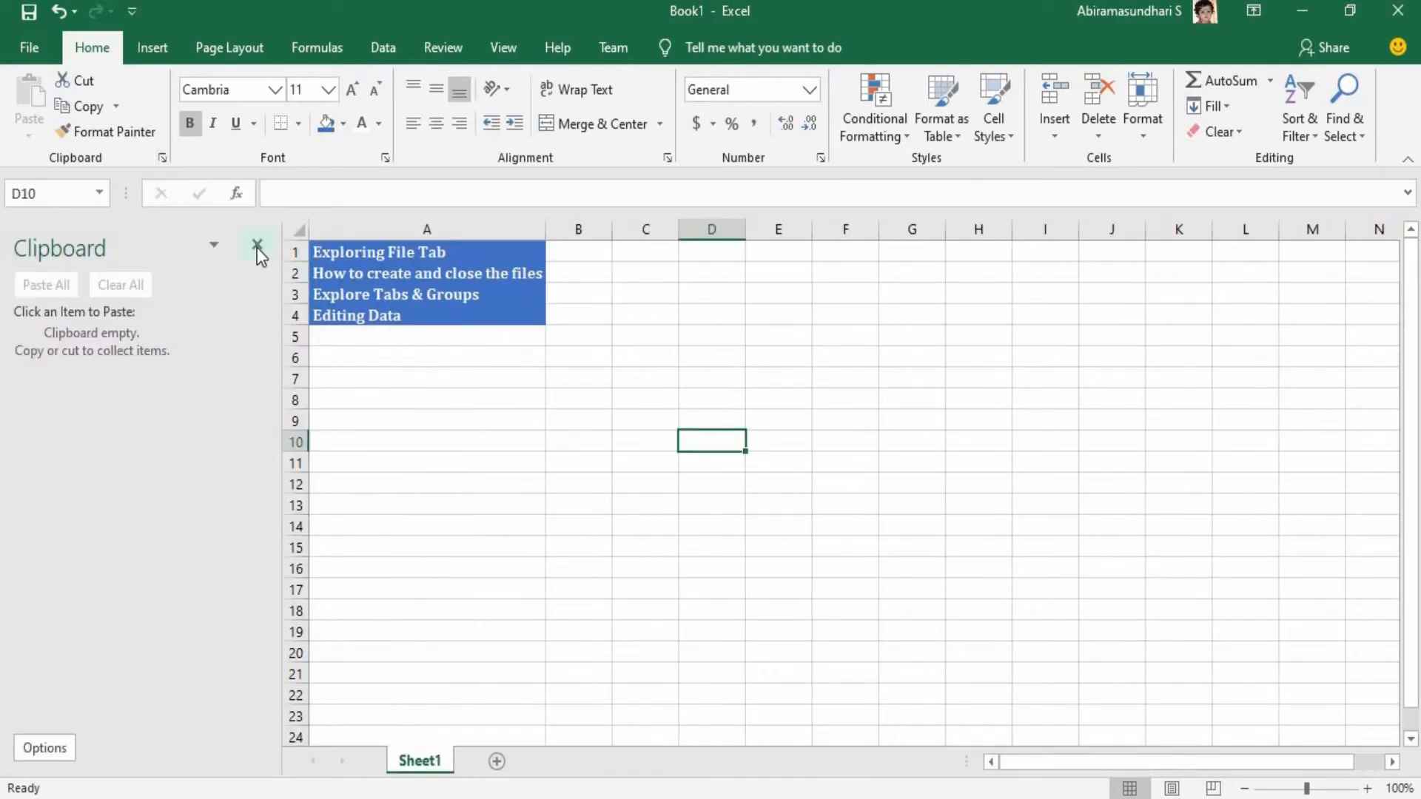
left_click(257, 246)
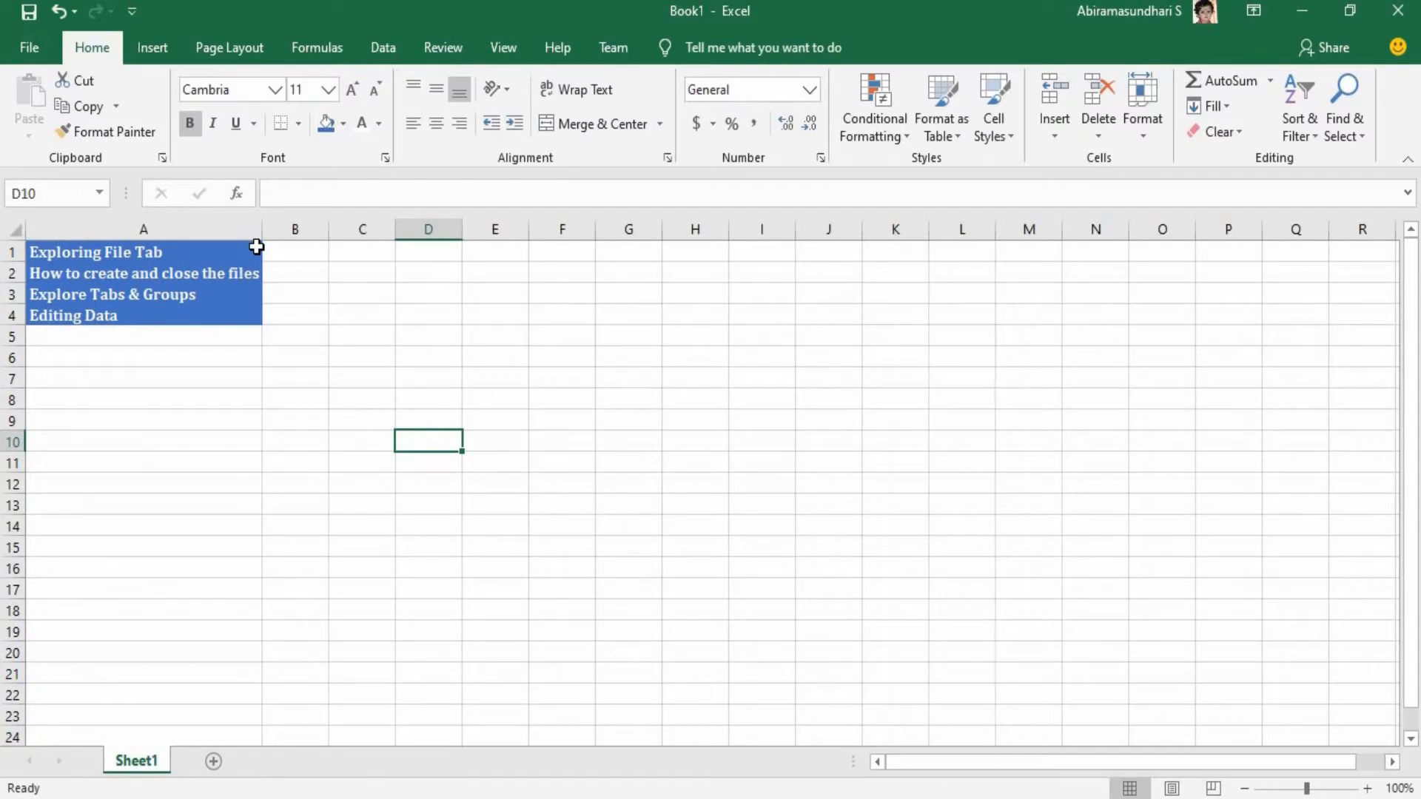
Examine the workbook's Info, Share and Export pages in the backstage view.
left_click(39, 53)
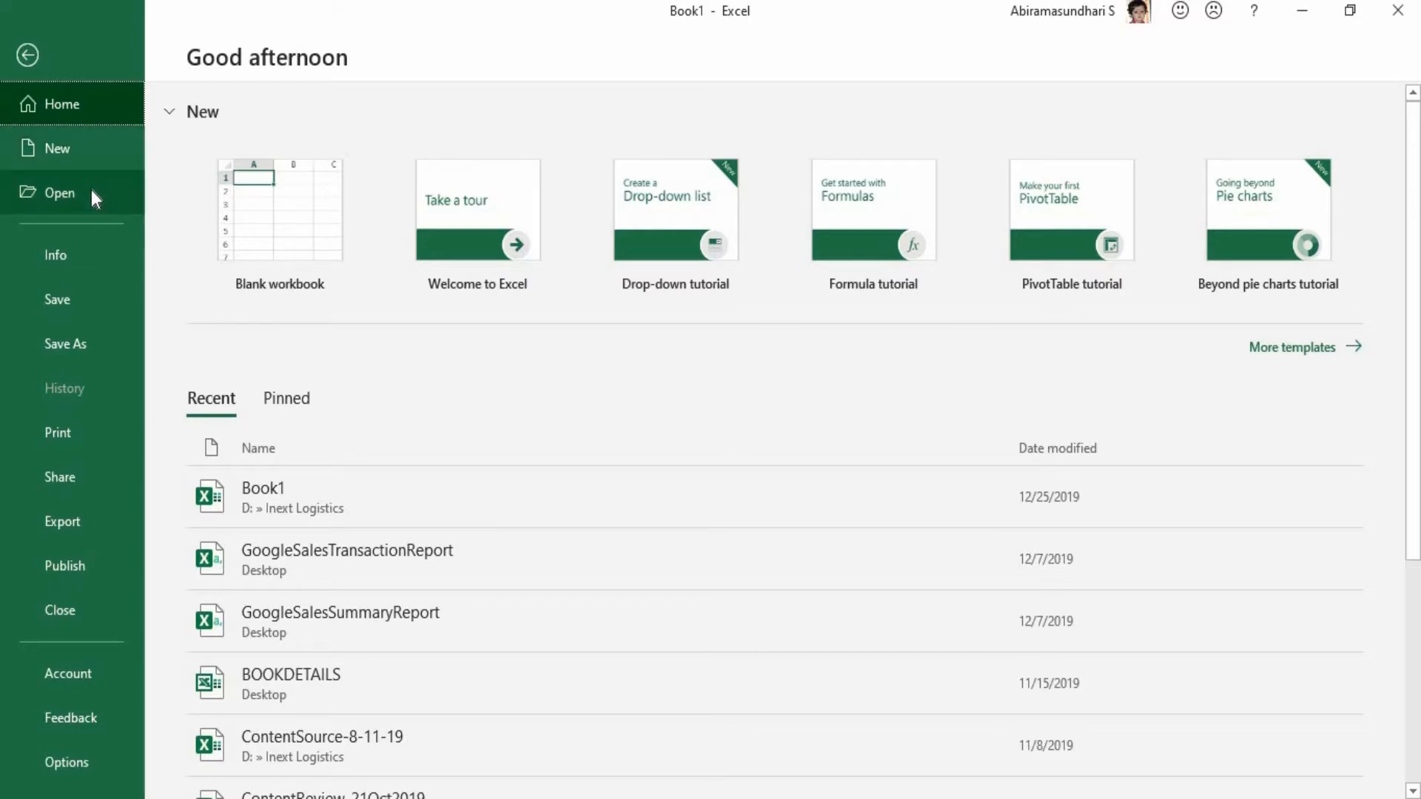
left_click(93, 255)
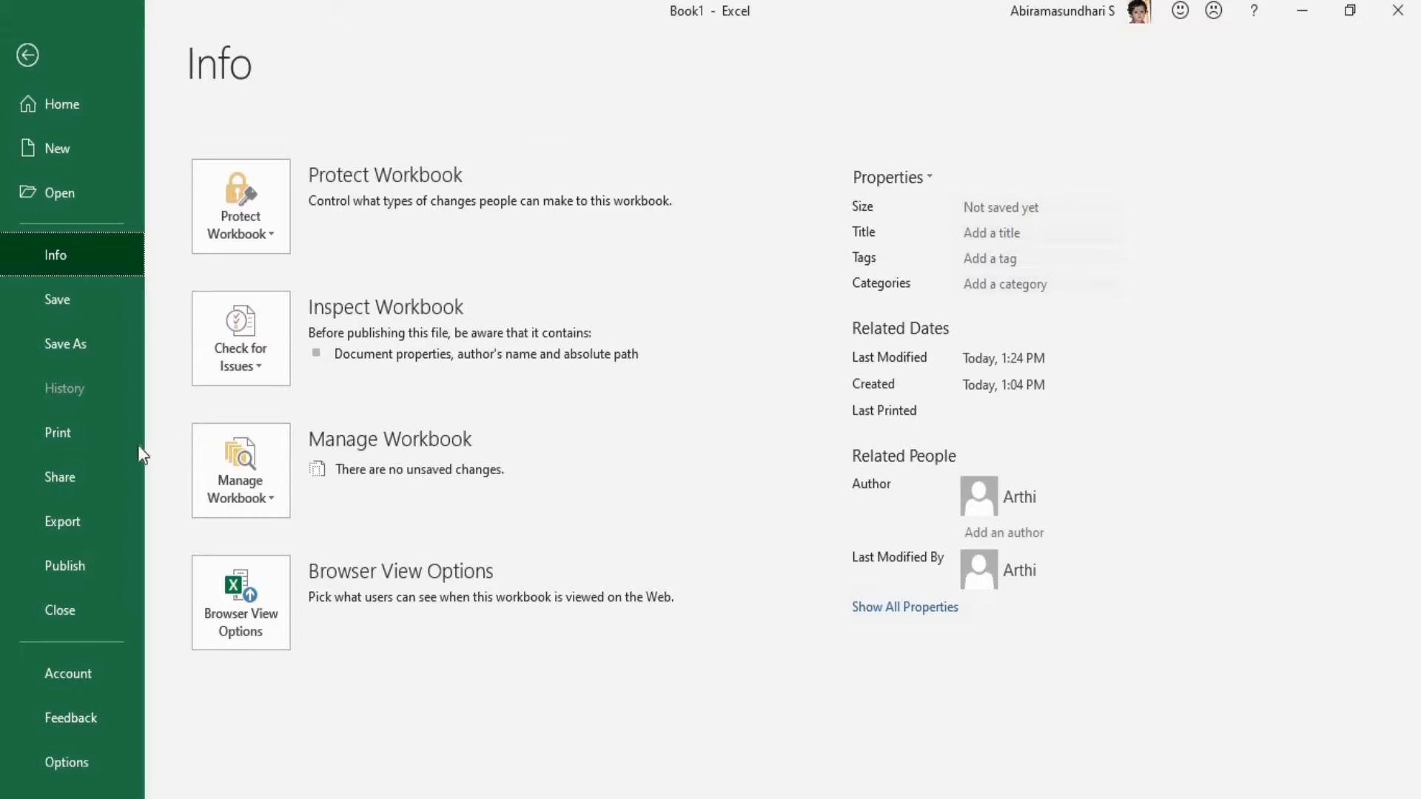
left_click(63, 465)
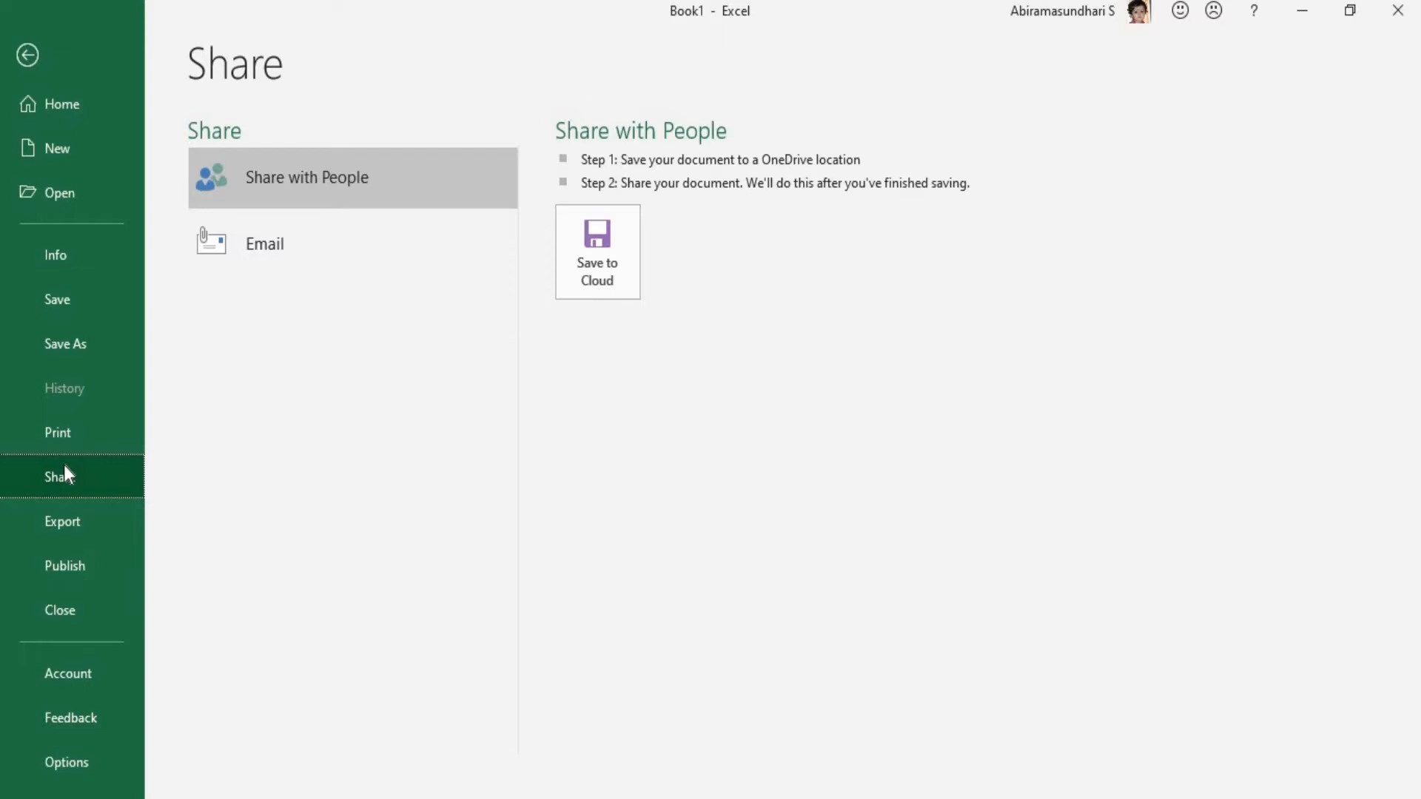
left_click(65, 516)
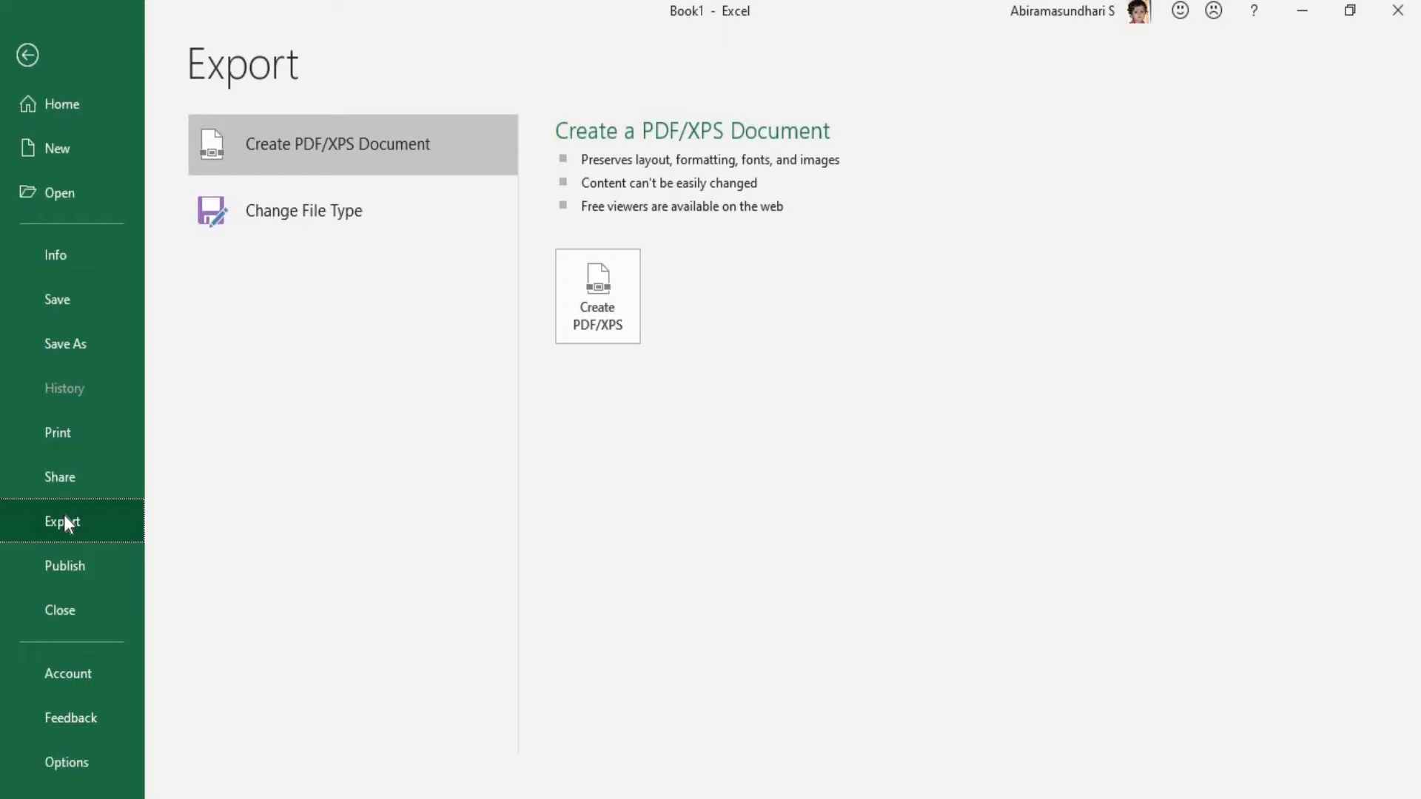
Try to save Book1 to the Desktop as a PDF, reviewing the available file types, and cancel the save.
left_click(65, 323)
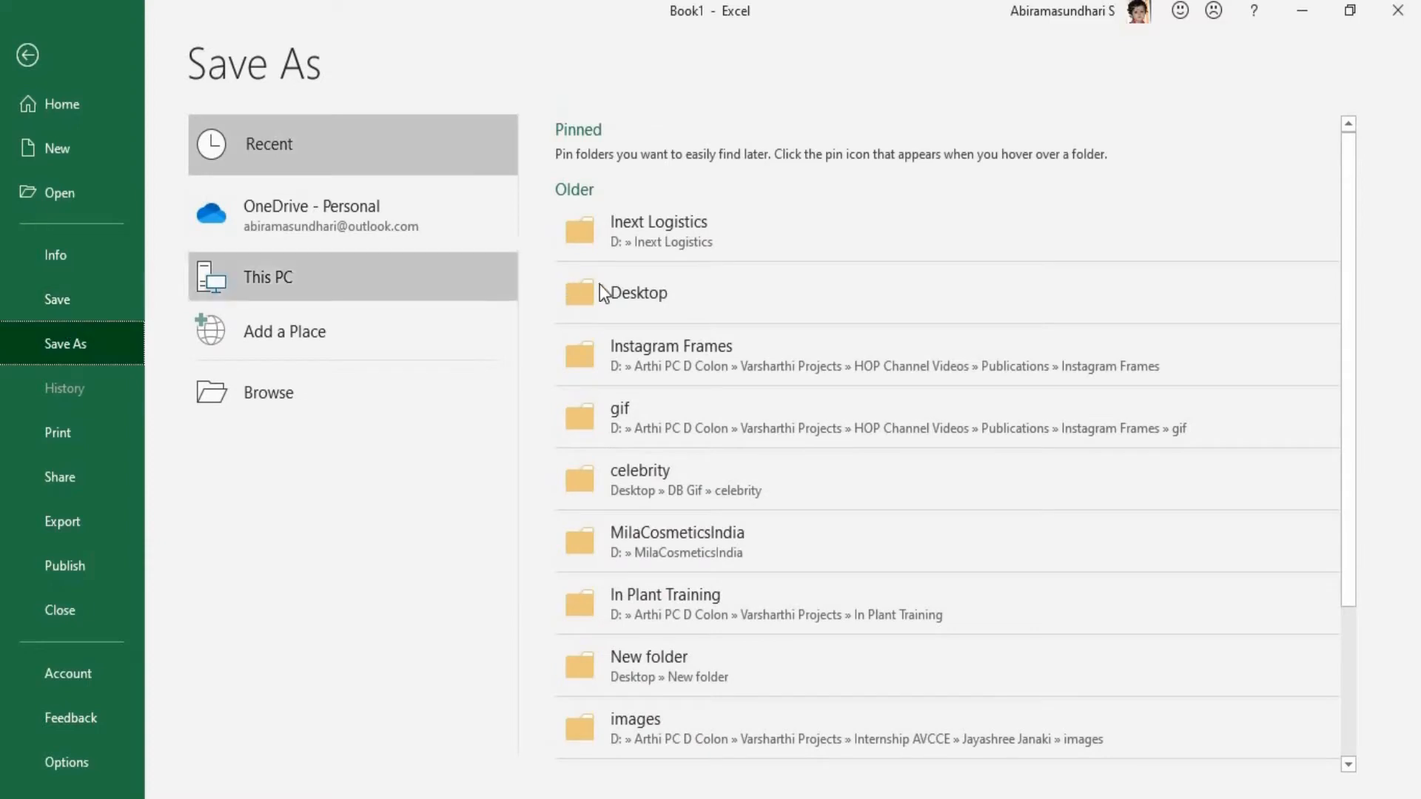
left_click(600, 285)
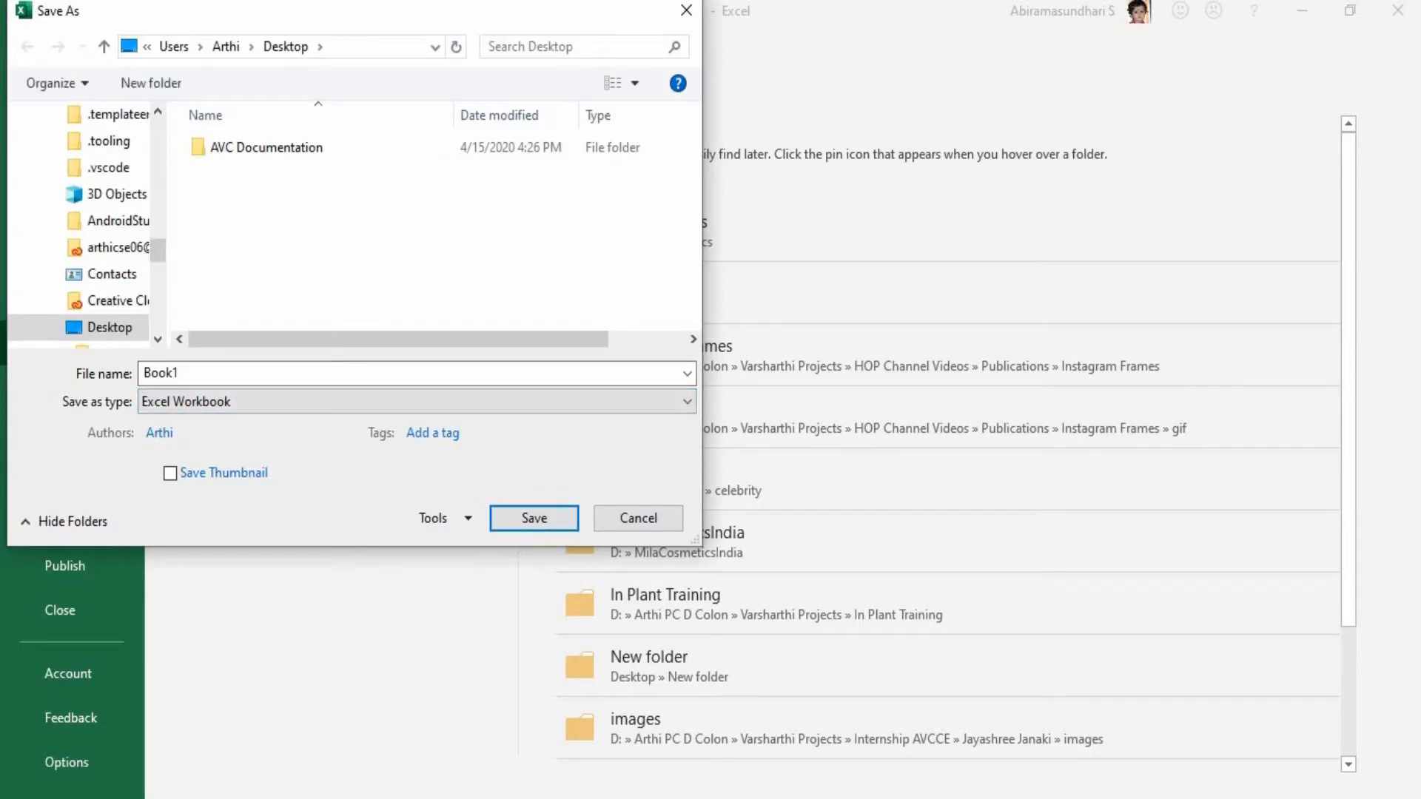
left_click(169, 373)
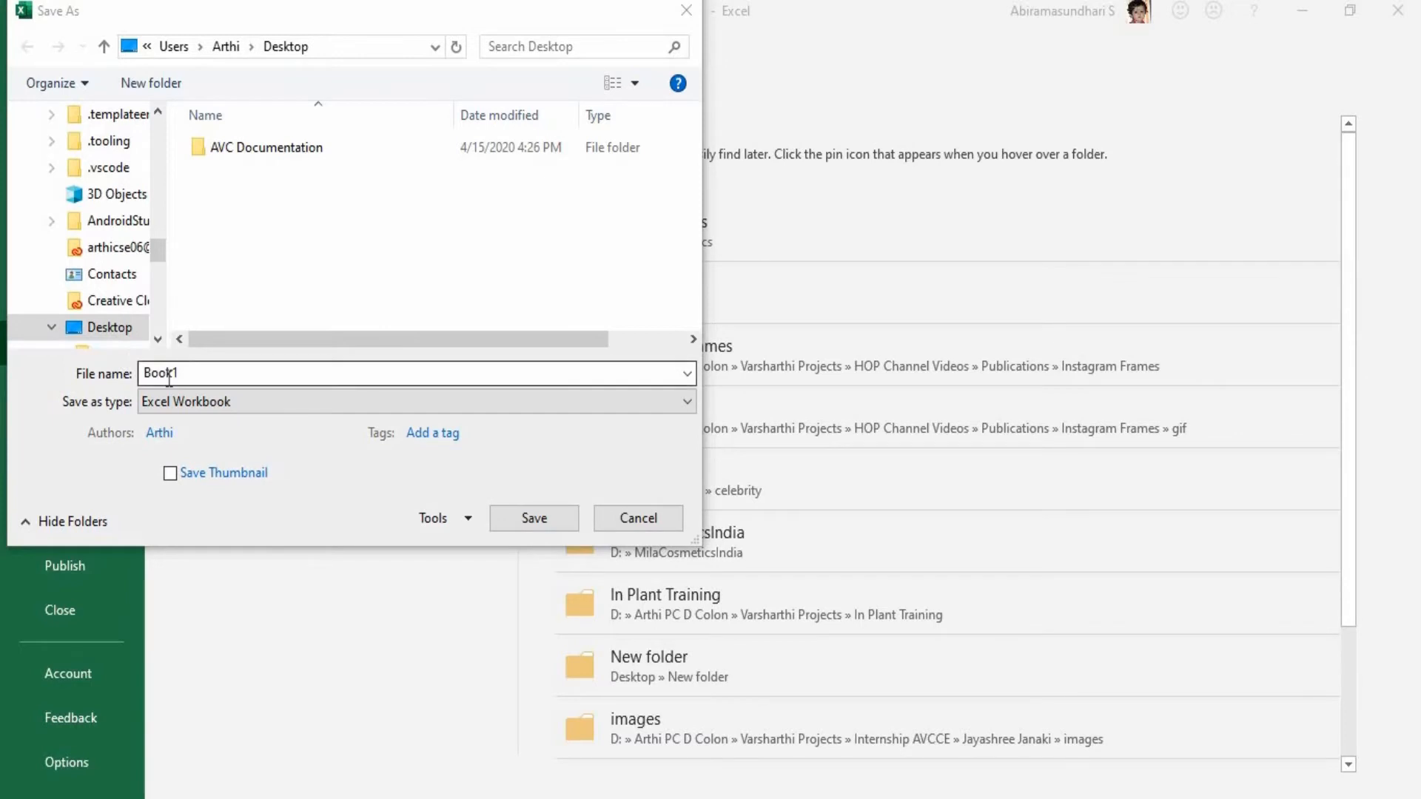
double_click(169, 374)
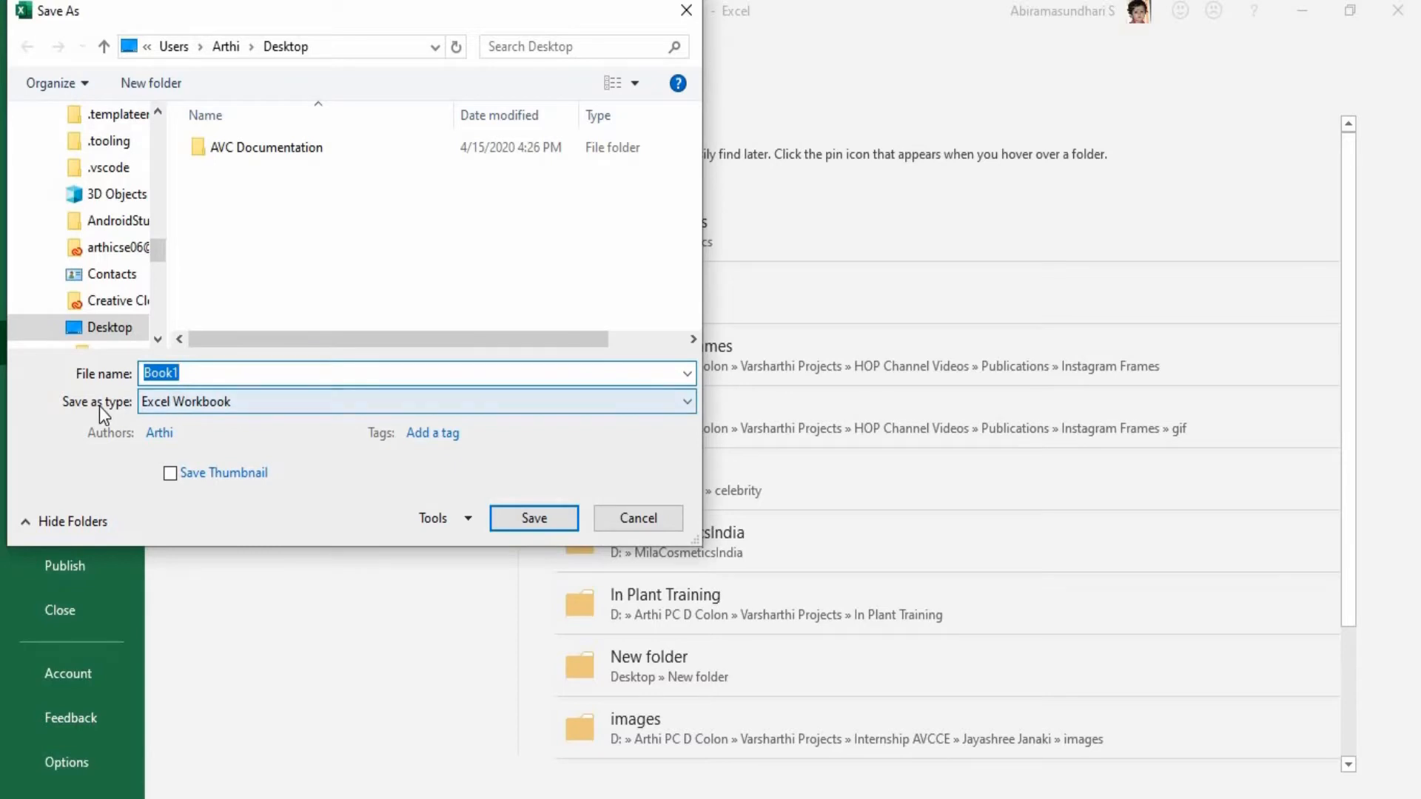
left_click(162, 407)
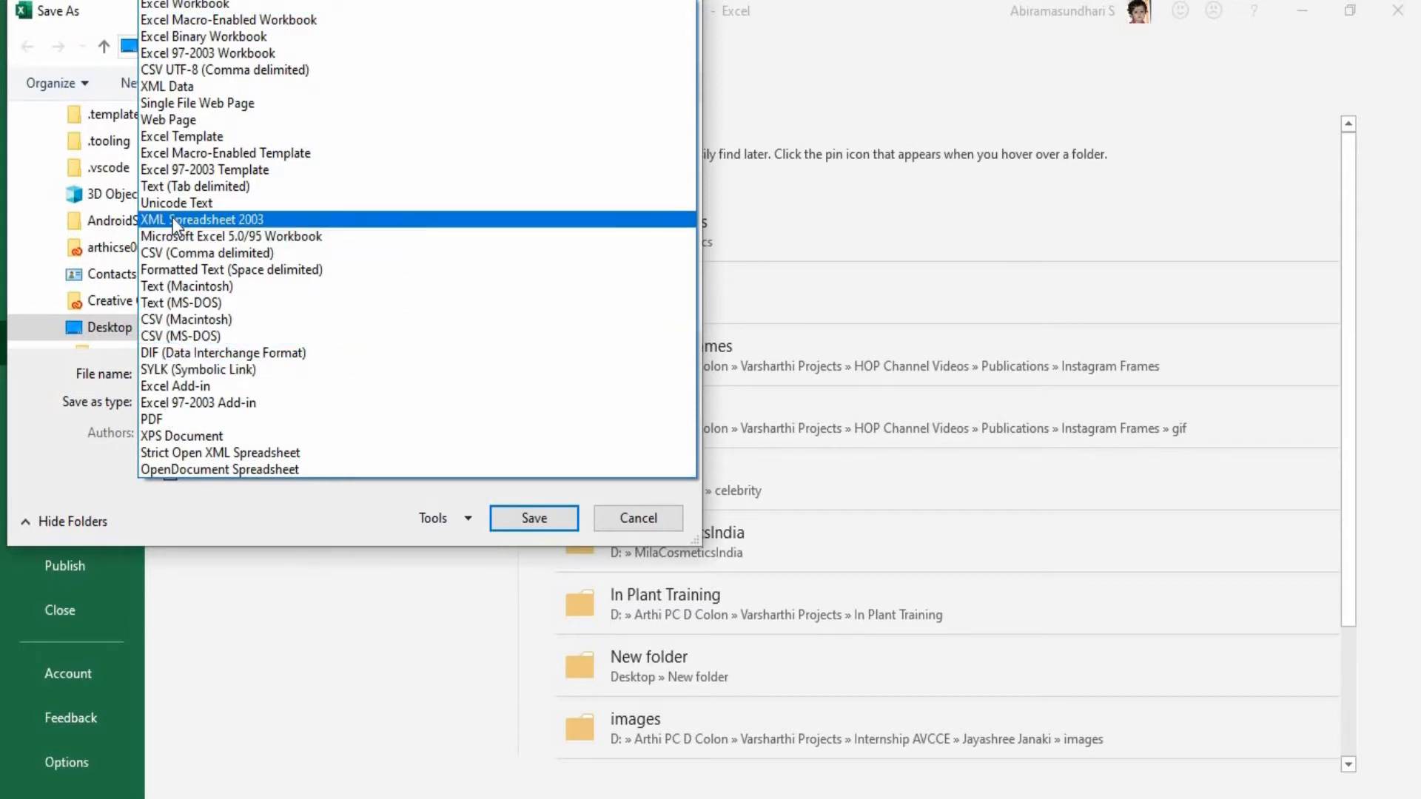
left_click(153, 419)
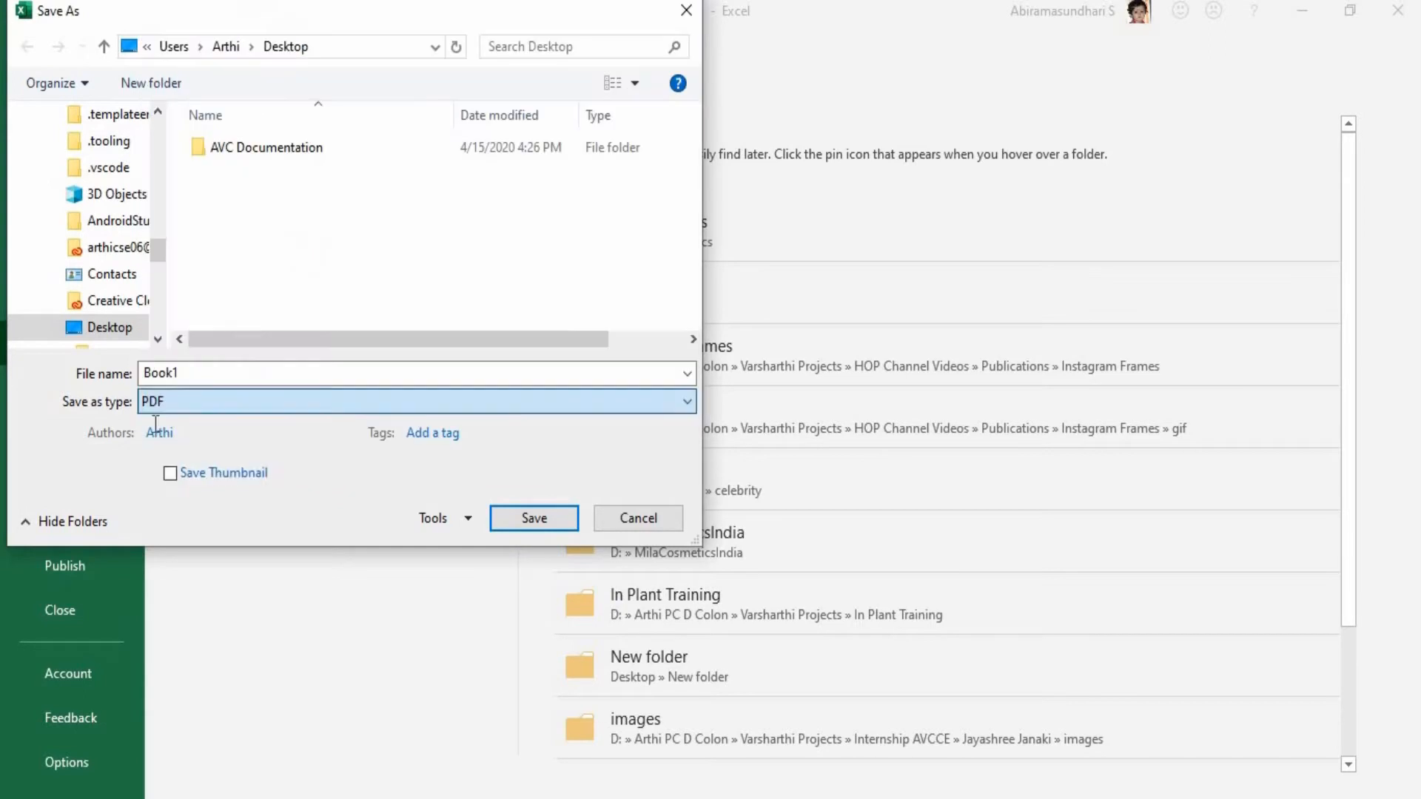
left_click(187, 403)
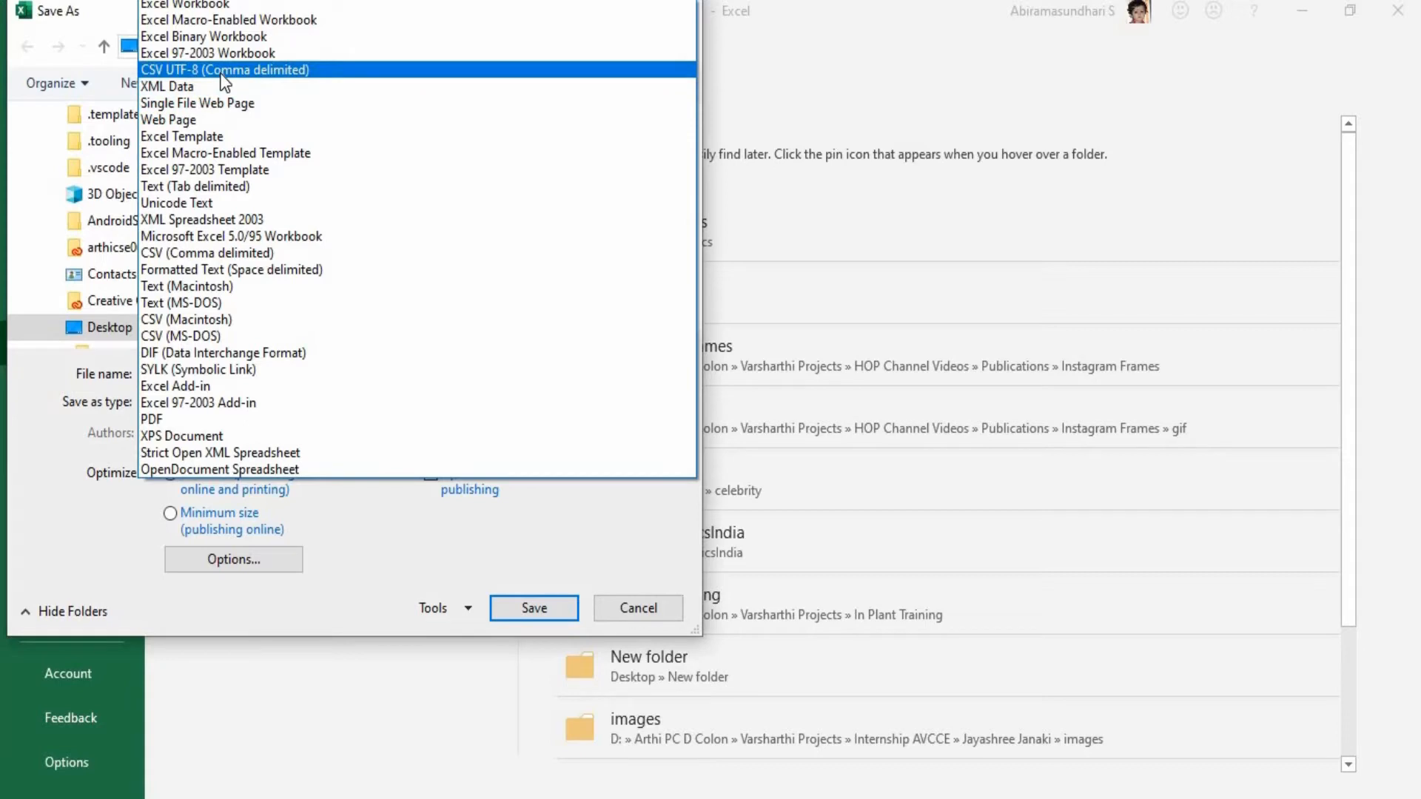
left_click(515, 561)
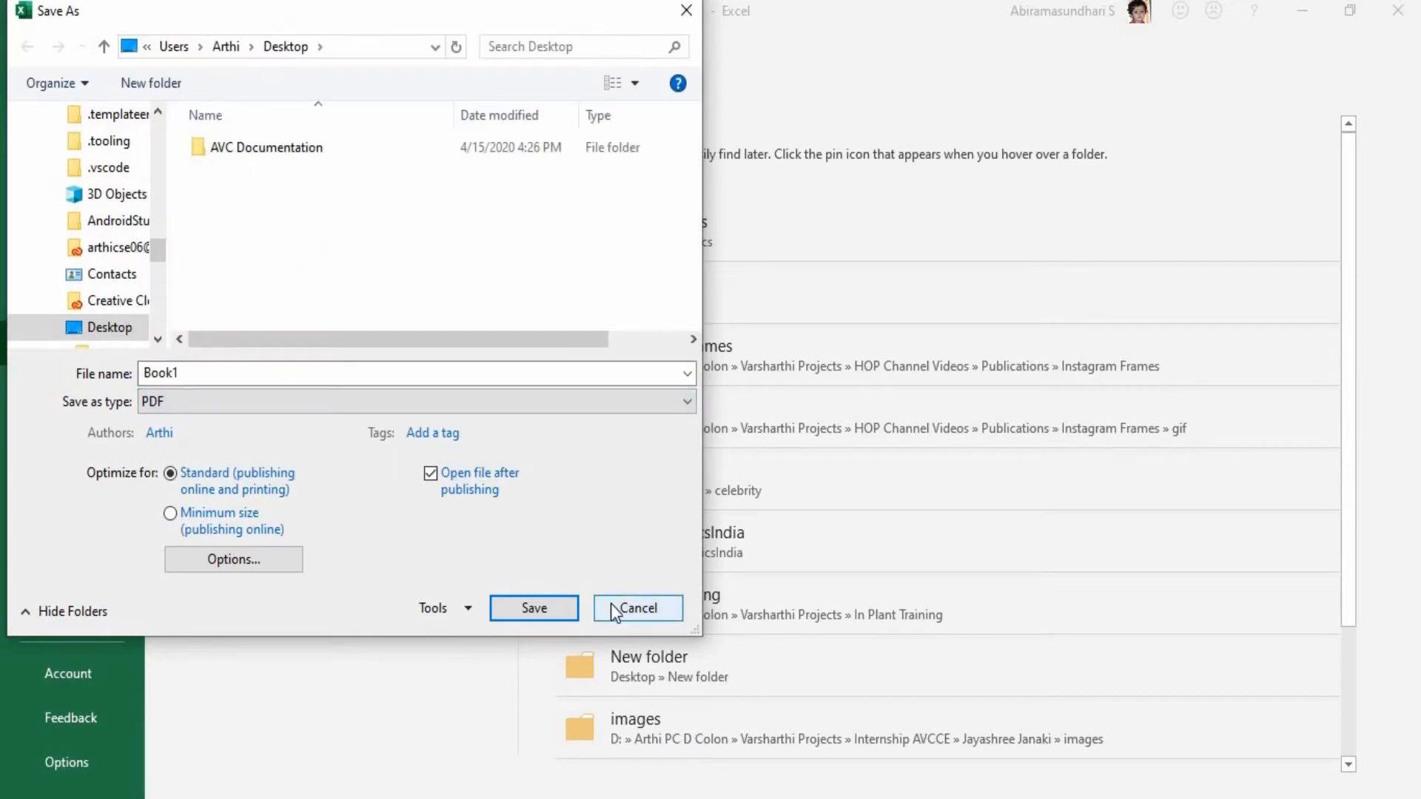
left_click(612, 608)
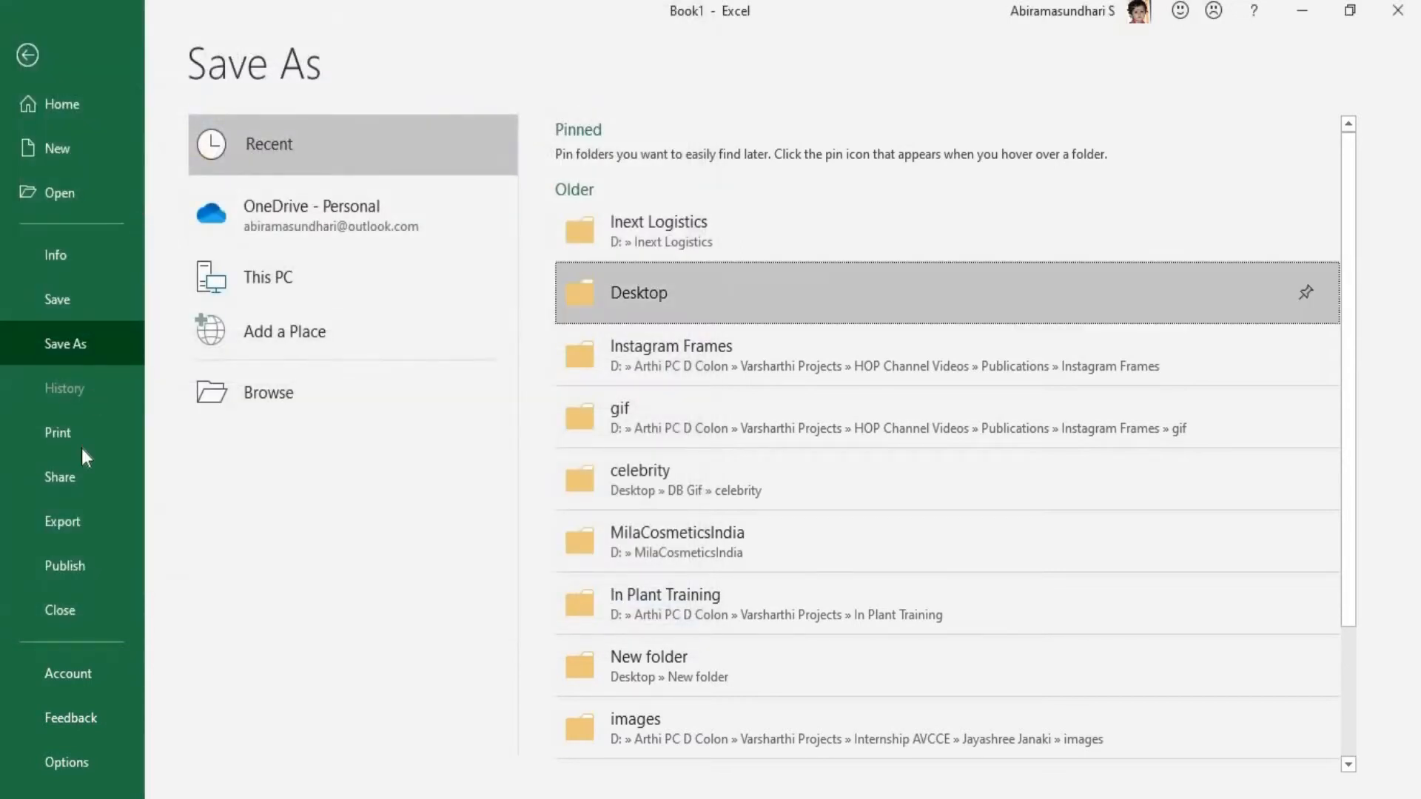
Examine the Publish and Account pages and return to the worksheet.
left_click(81, 566)
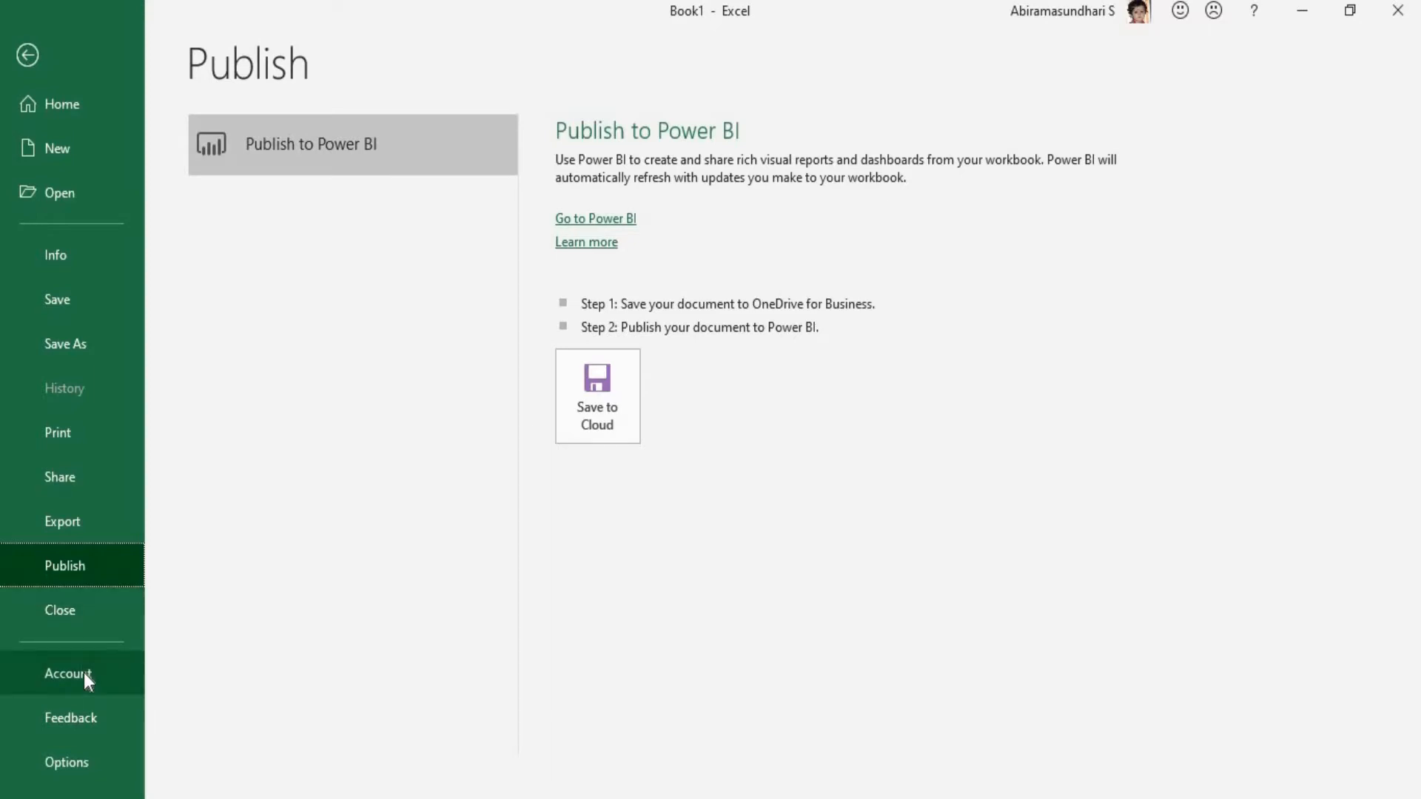
left_click(87, 726)
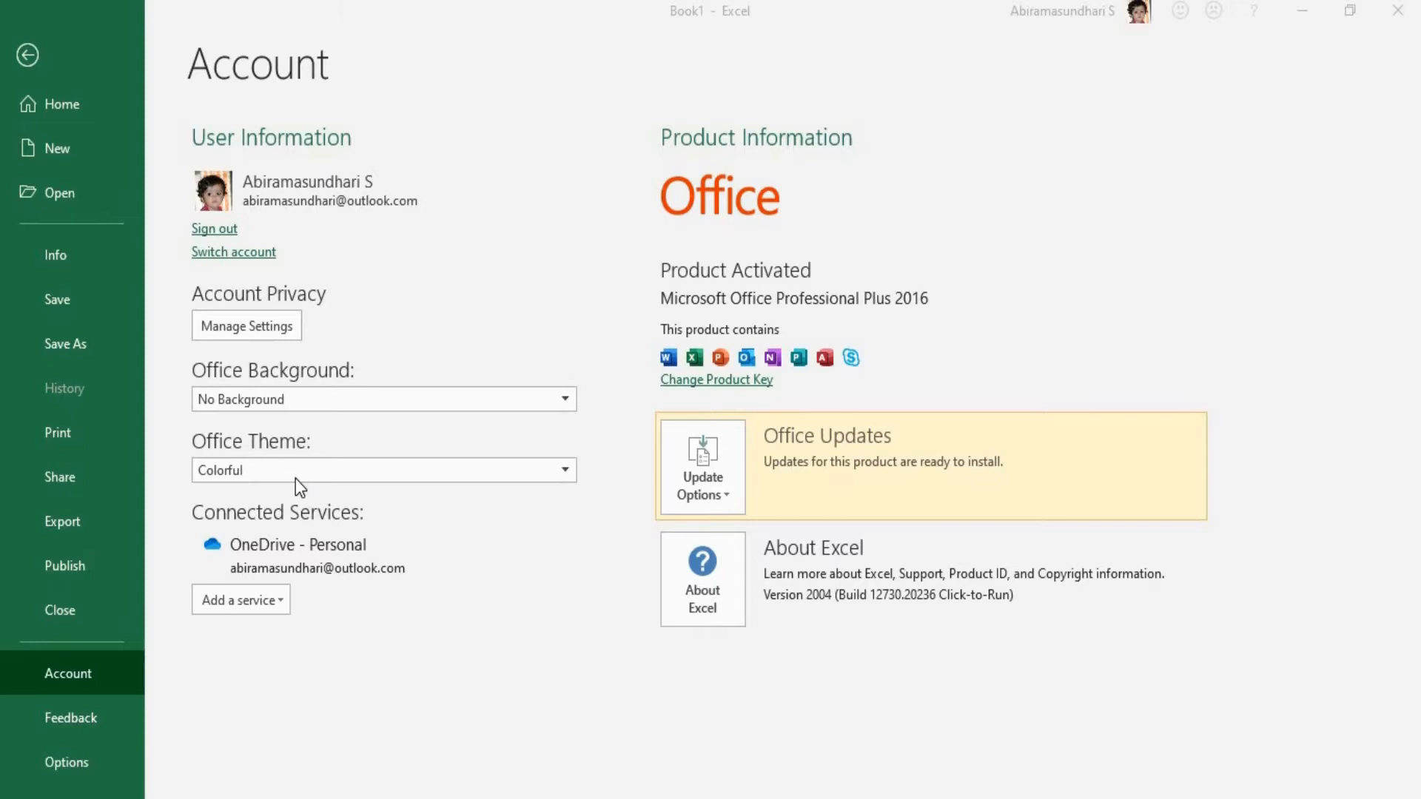
left_click(64, 756)
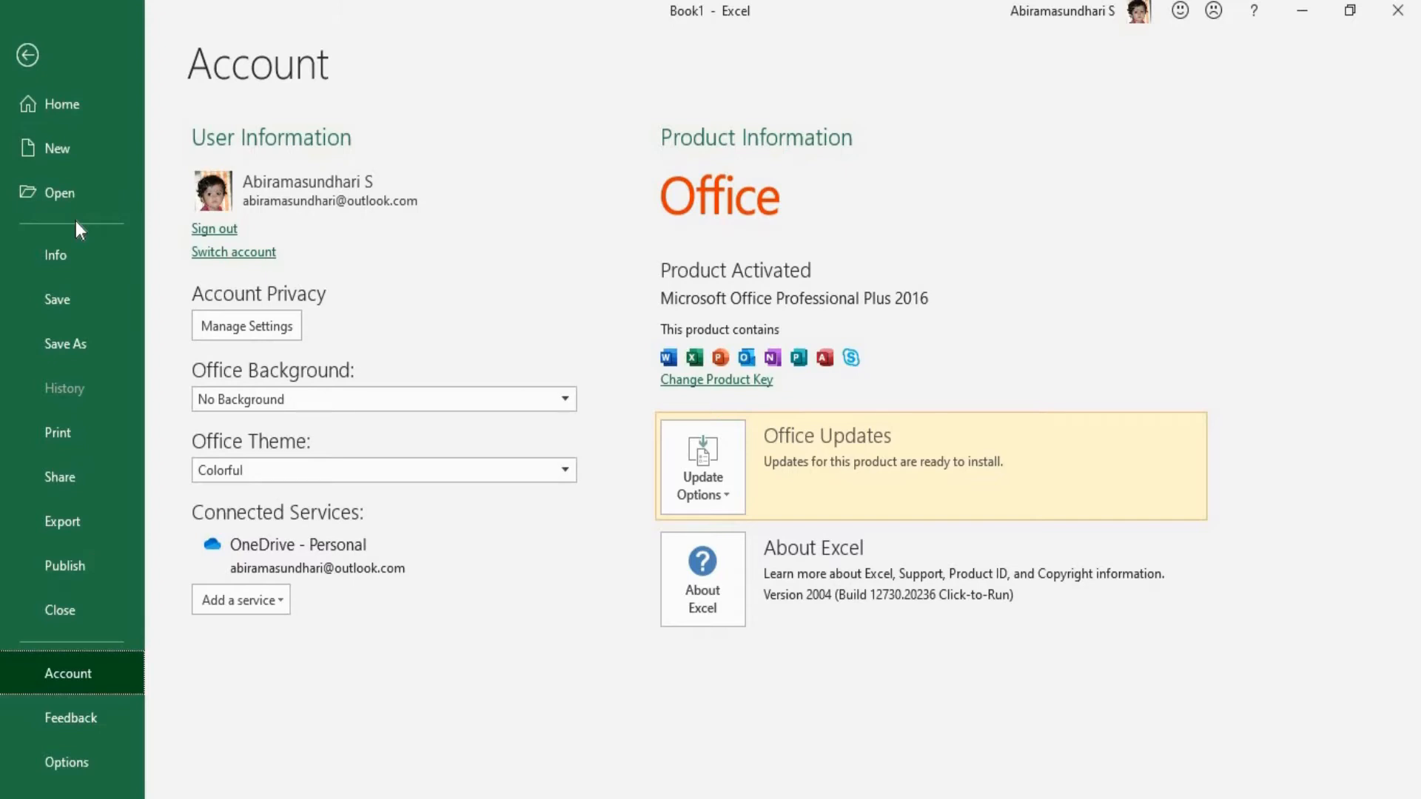
left_click(35, 64)
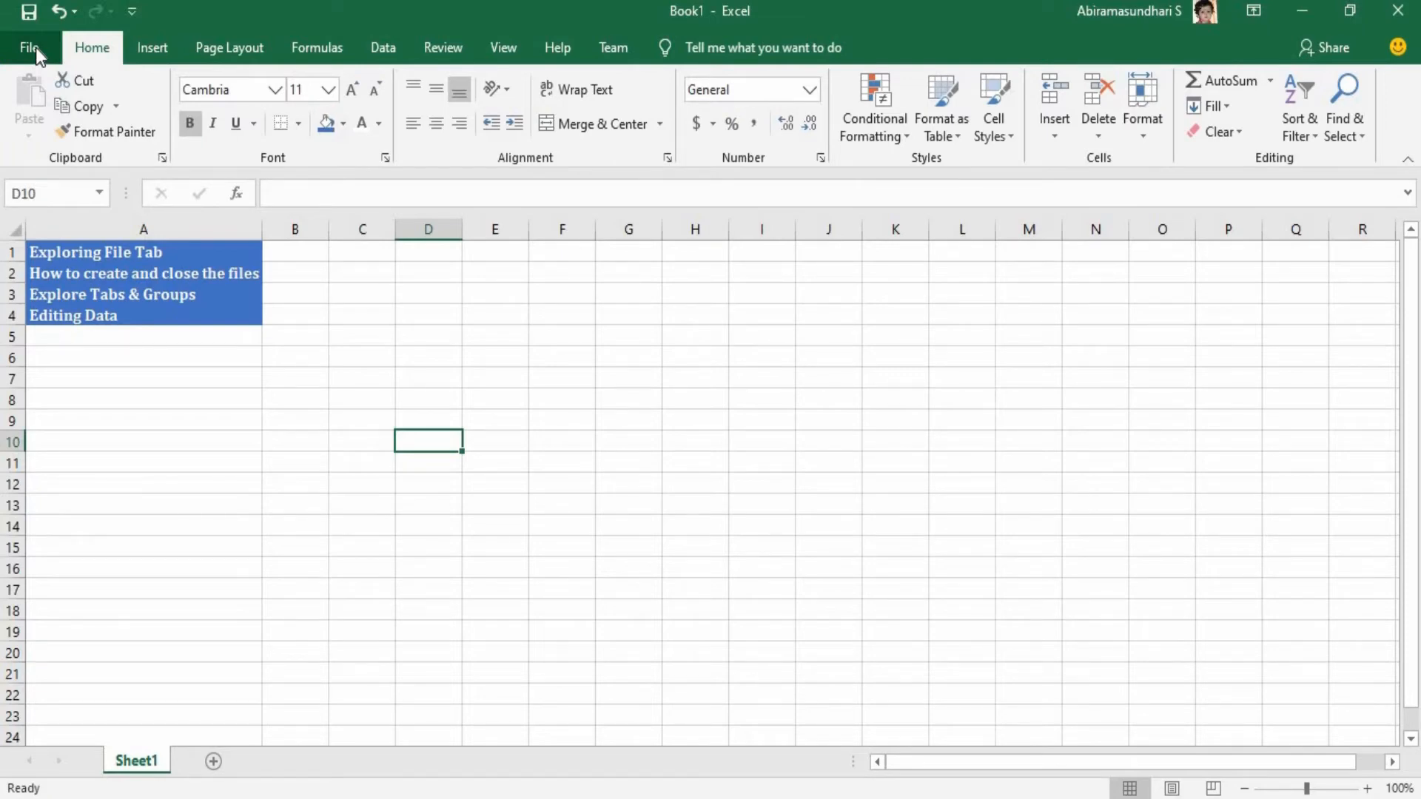
Create a new workbook from the Personal Monthly Budget template in the Personal category and maximize its window.
left_click(30, 48)
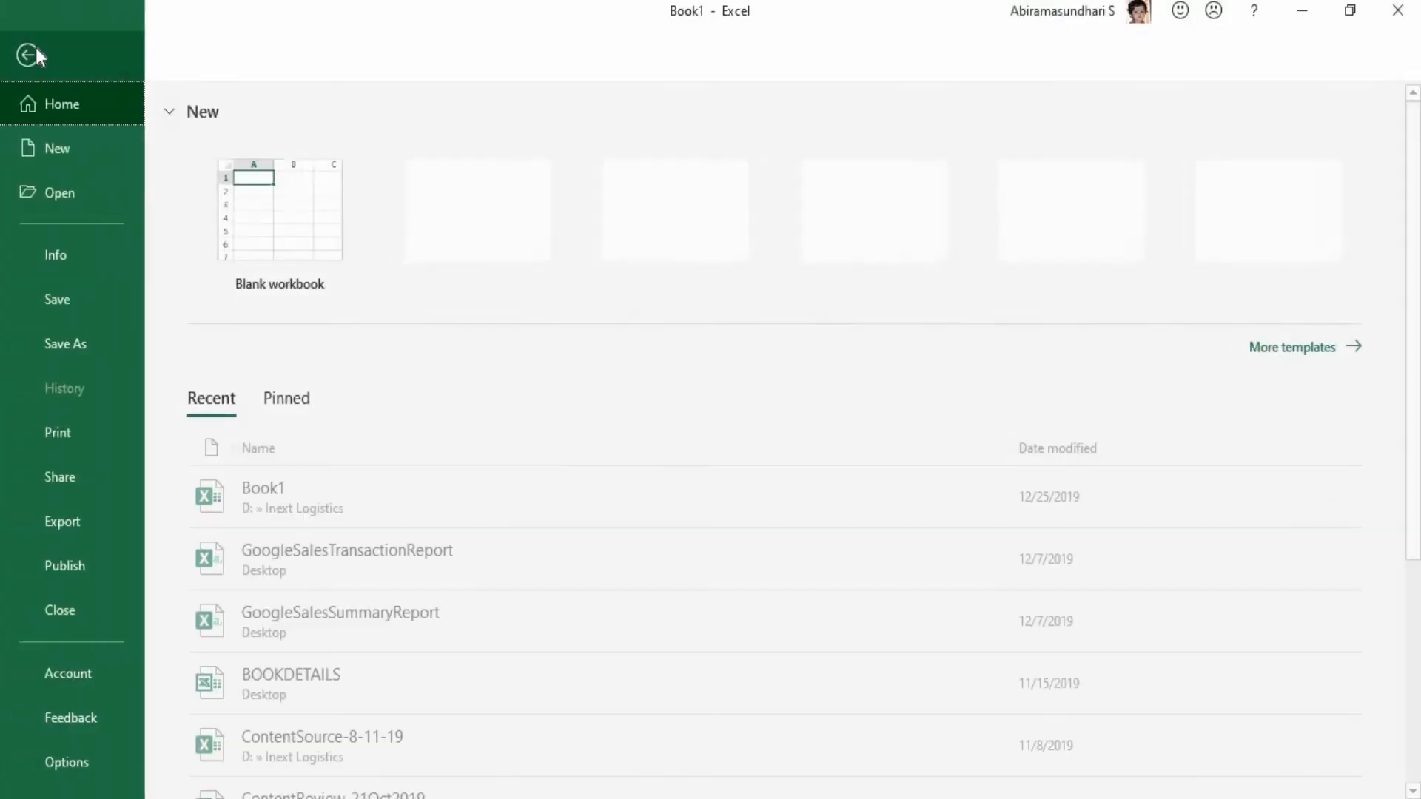
left_click(57, 165)
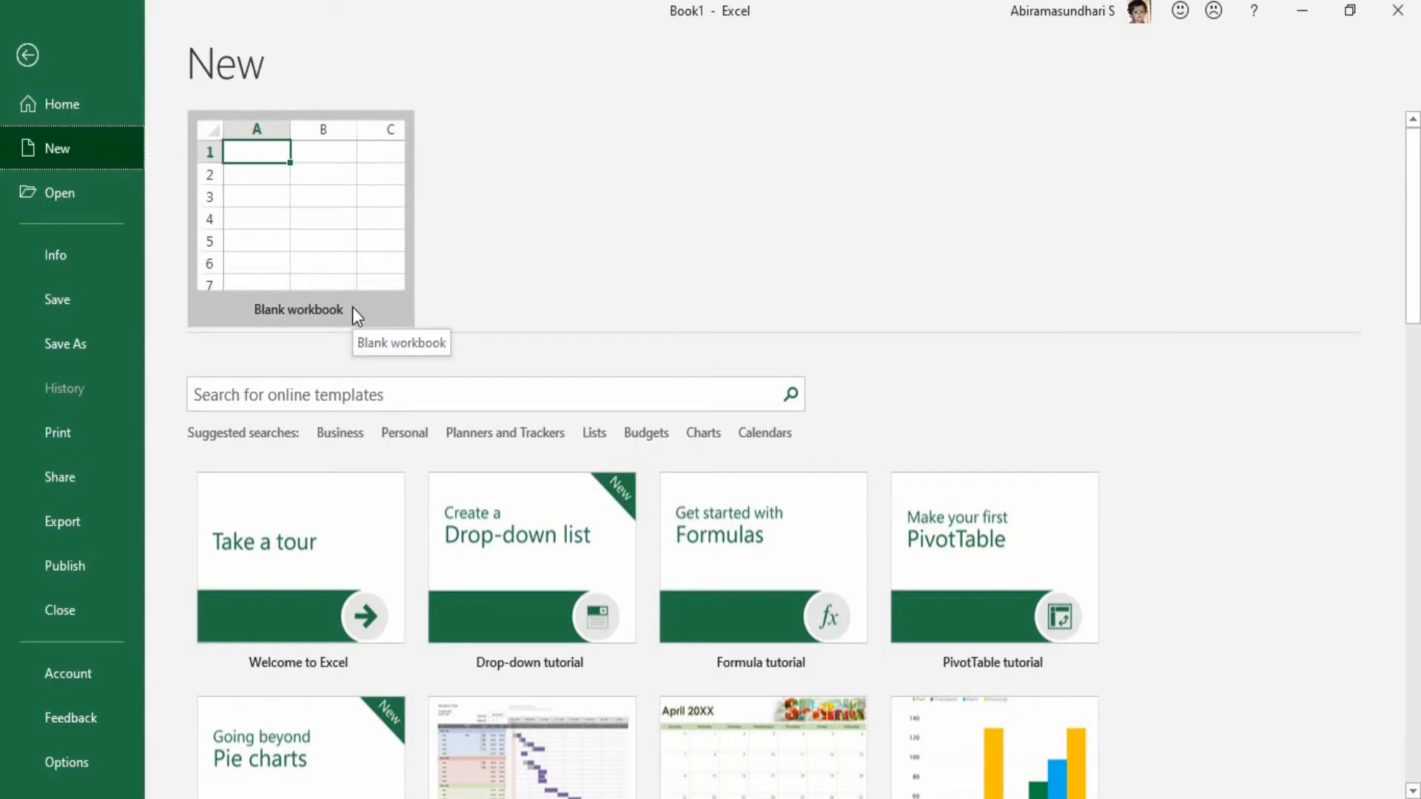
left_click(409, 433)
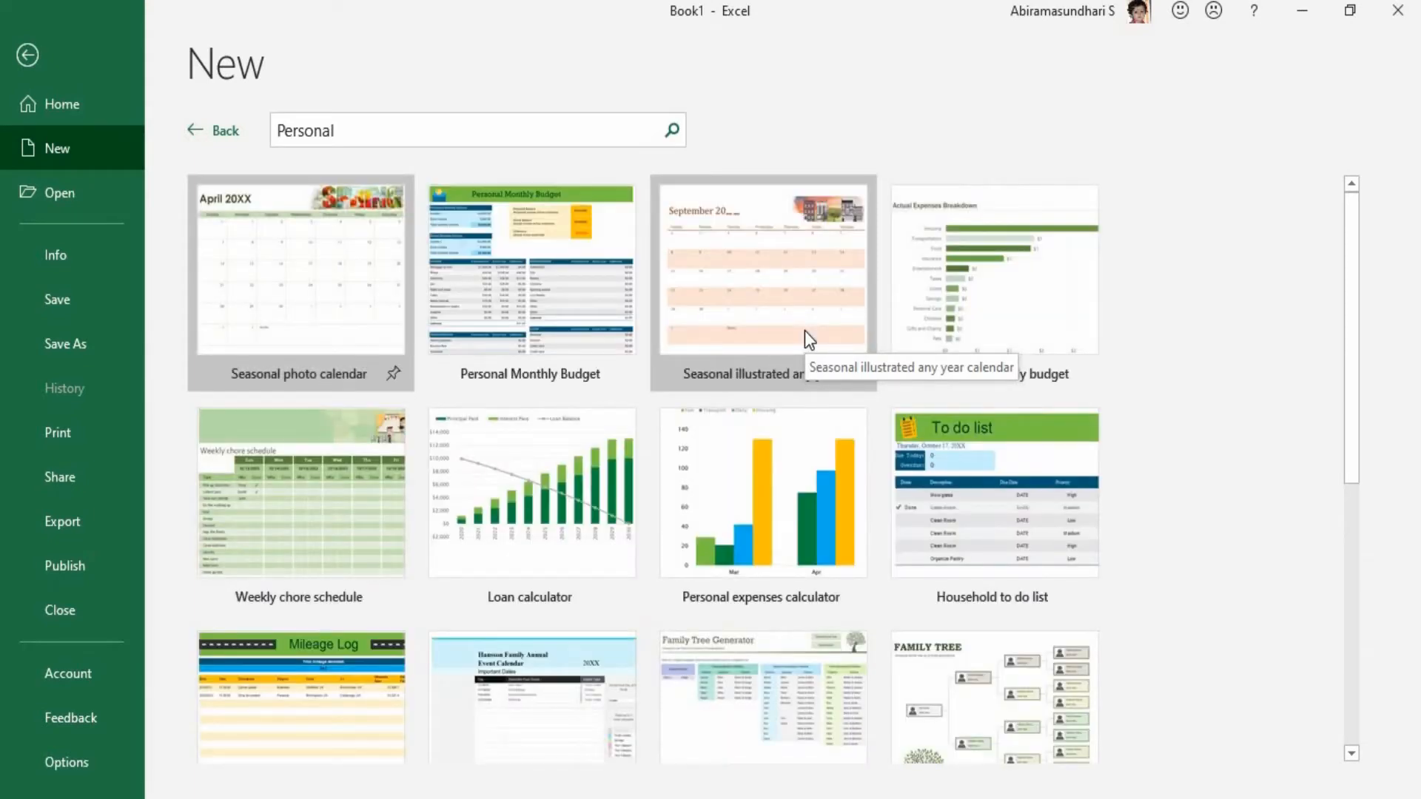
left_click(495, 300)
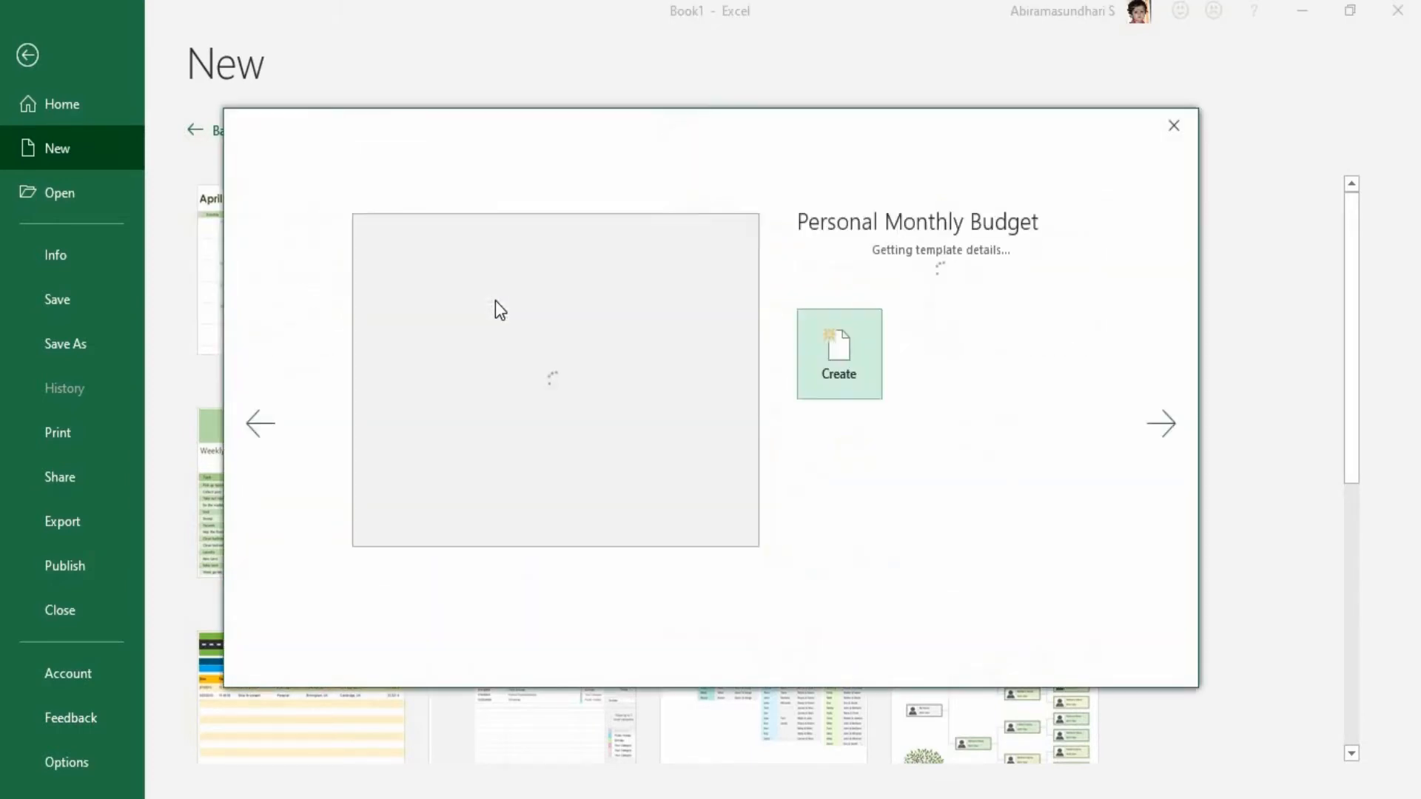
left_click(814, 364)
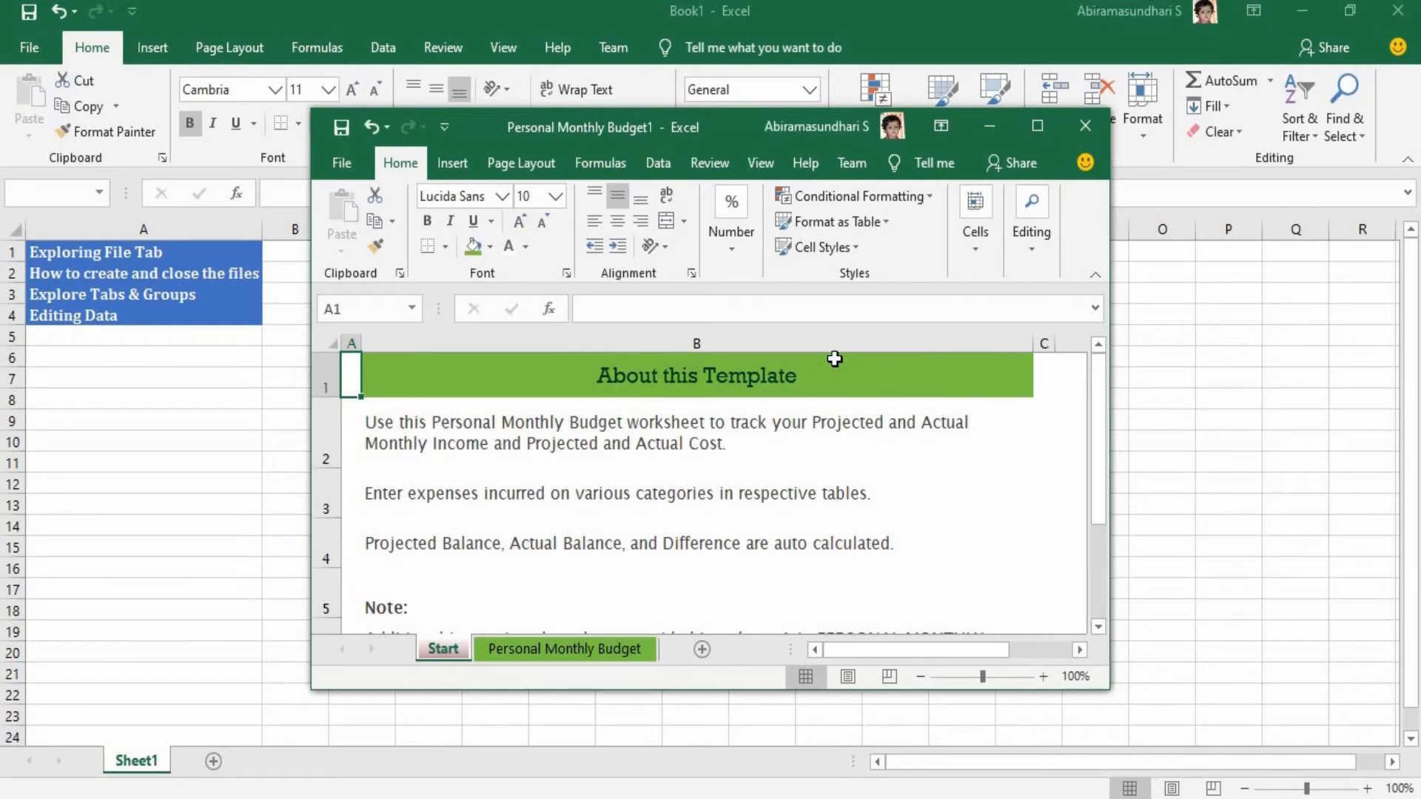
left_click(1036, 126)
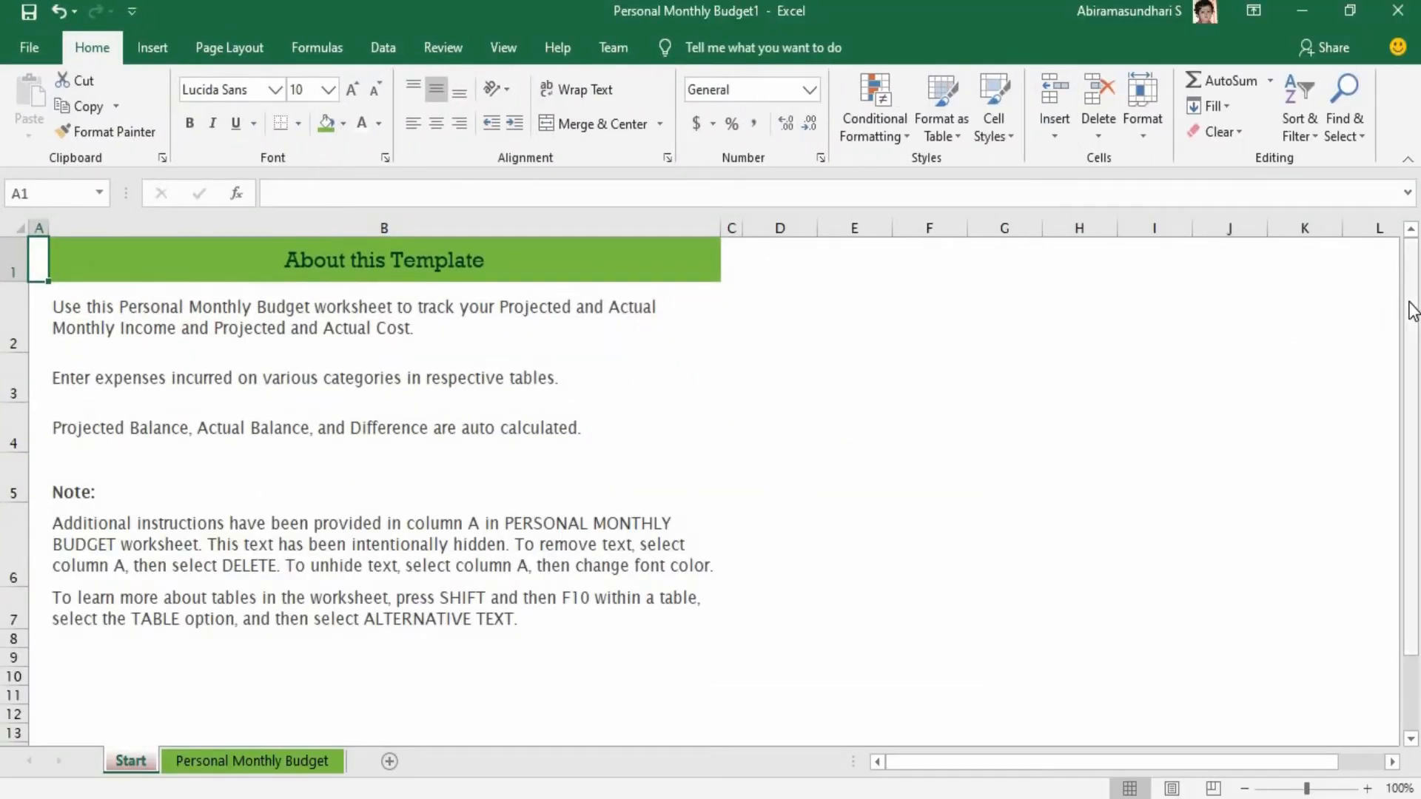
Look through the budget template's Start sheet and close that workbook.
left_click_drag(1411, 393, 1411, 481)
left_click_drag(1411, 418, 1412, 365)
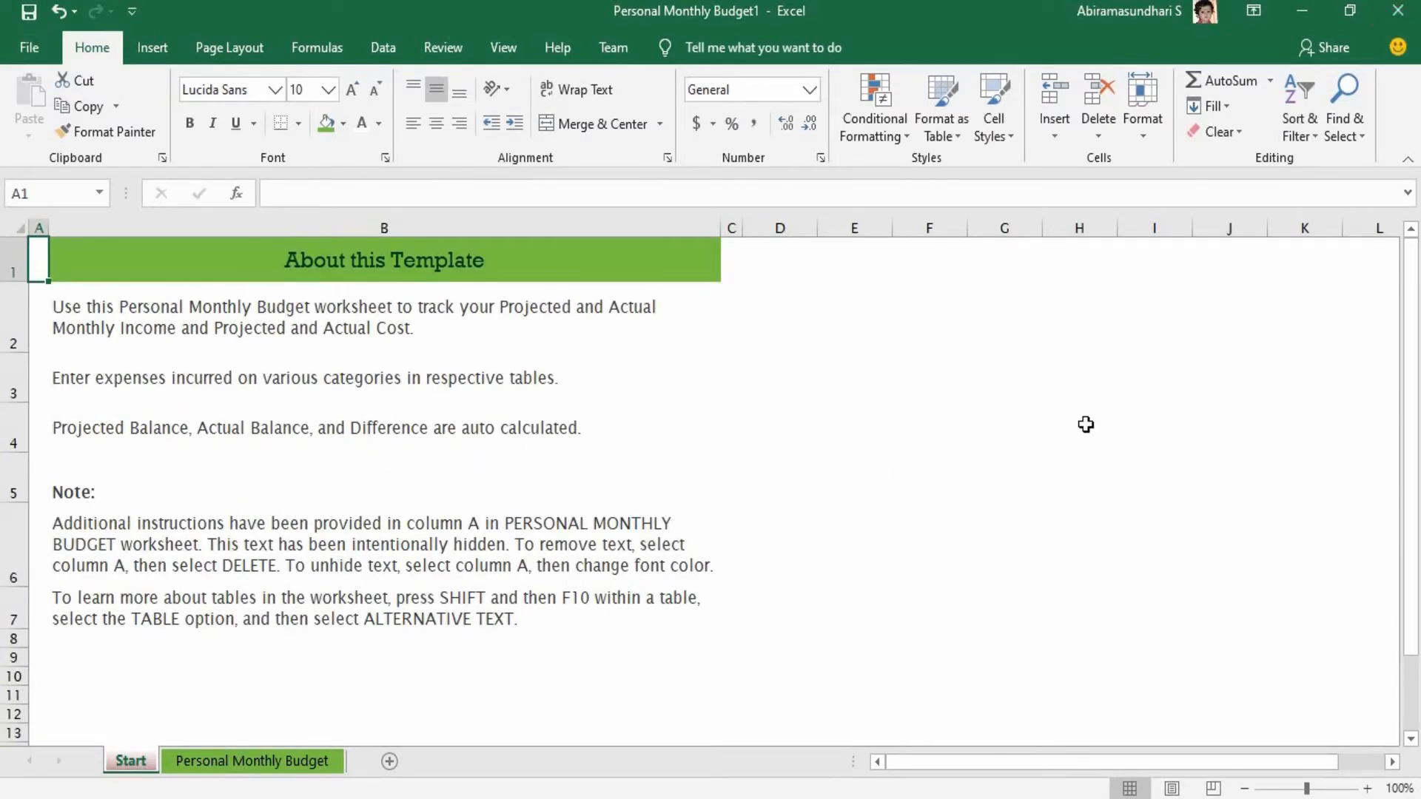
left_click(1397, 13)
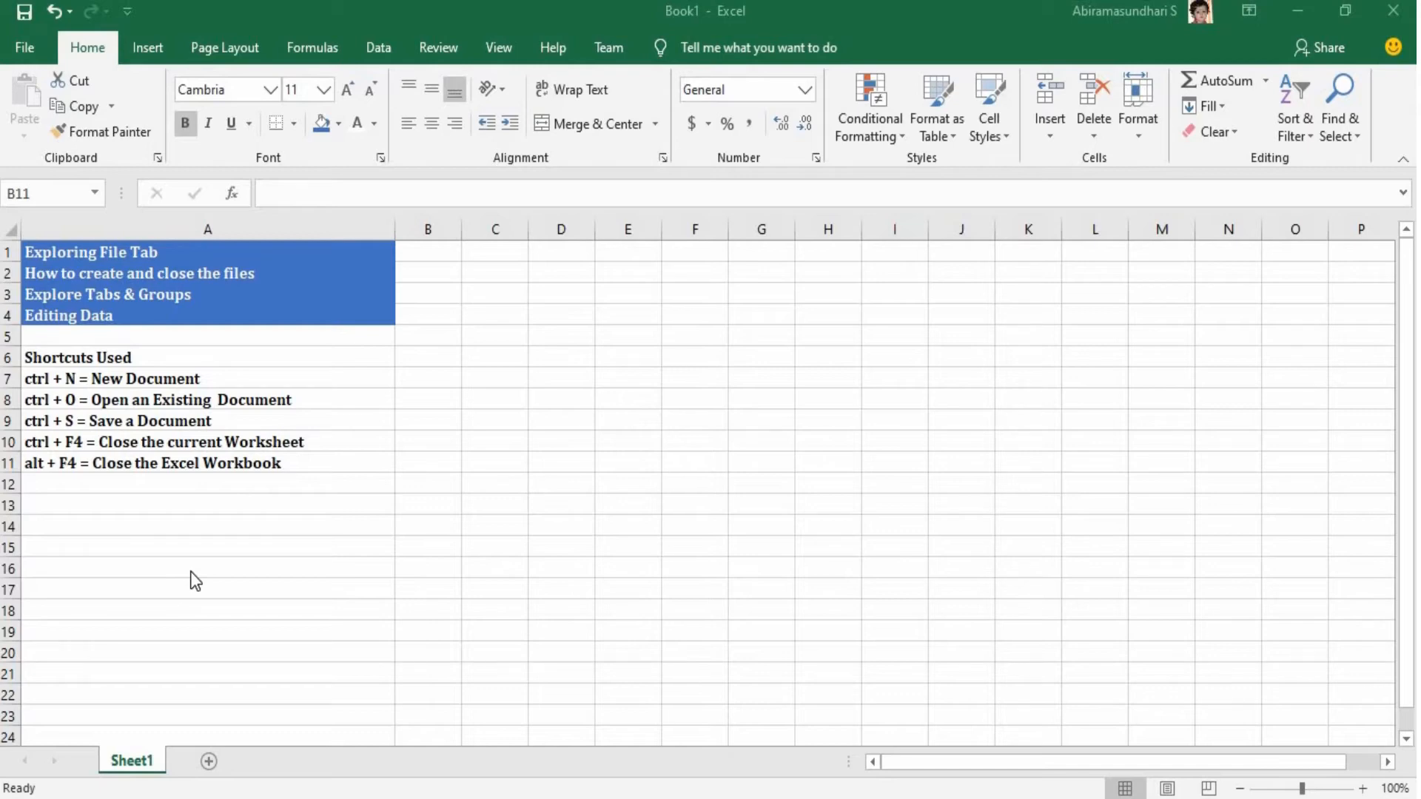
Create a new blank workbook and close it, returning to Book1.
left_click(22, 58)
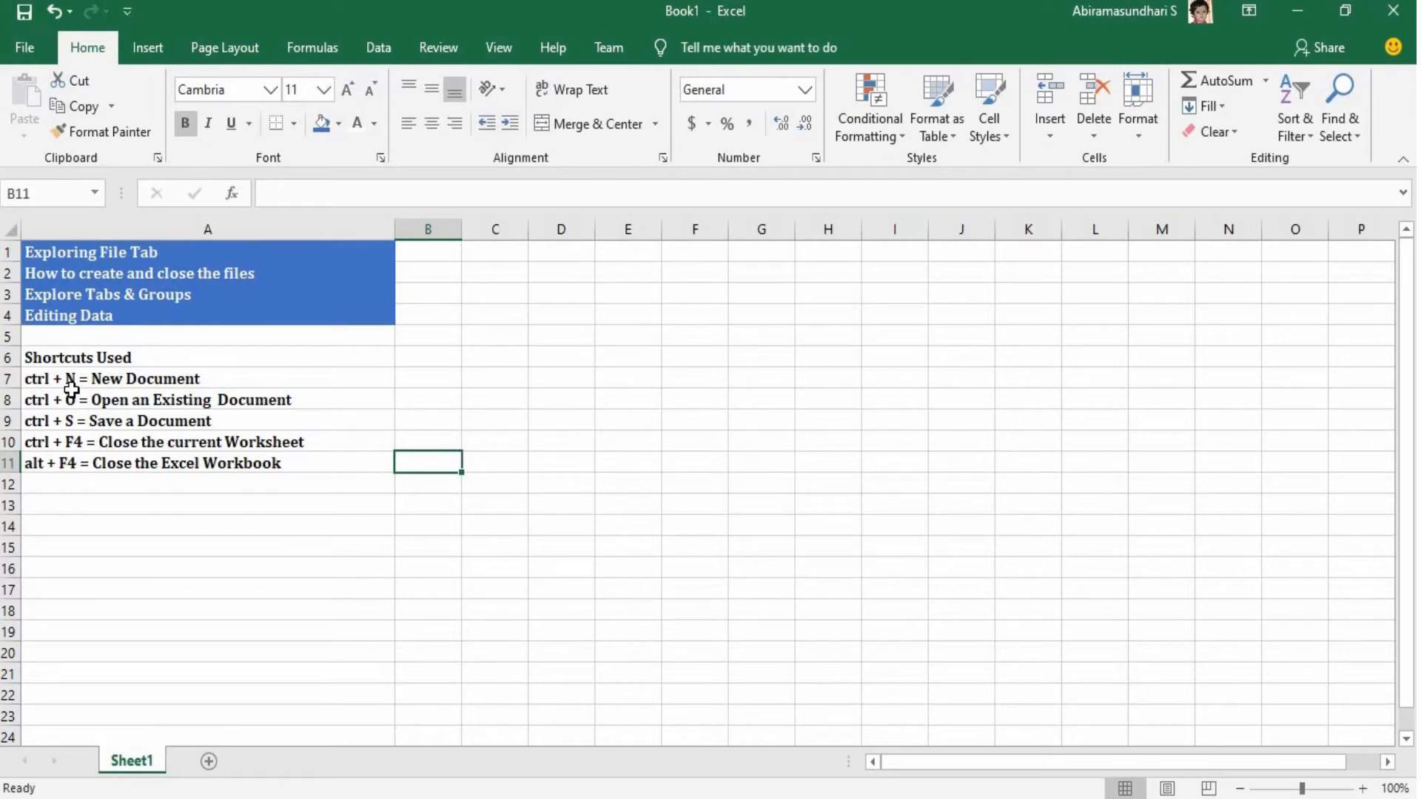
key("ctrl+n")
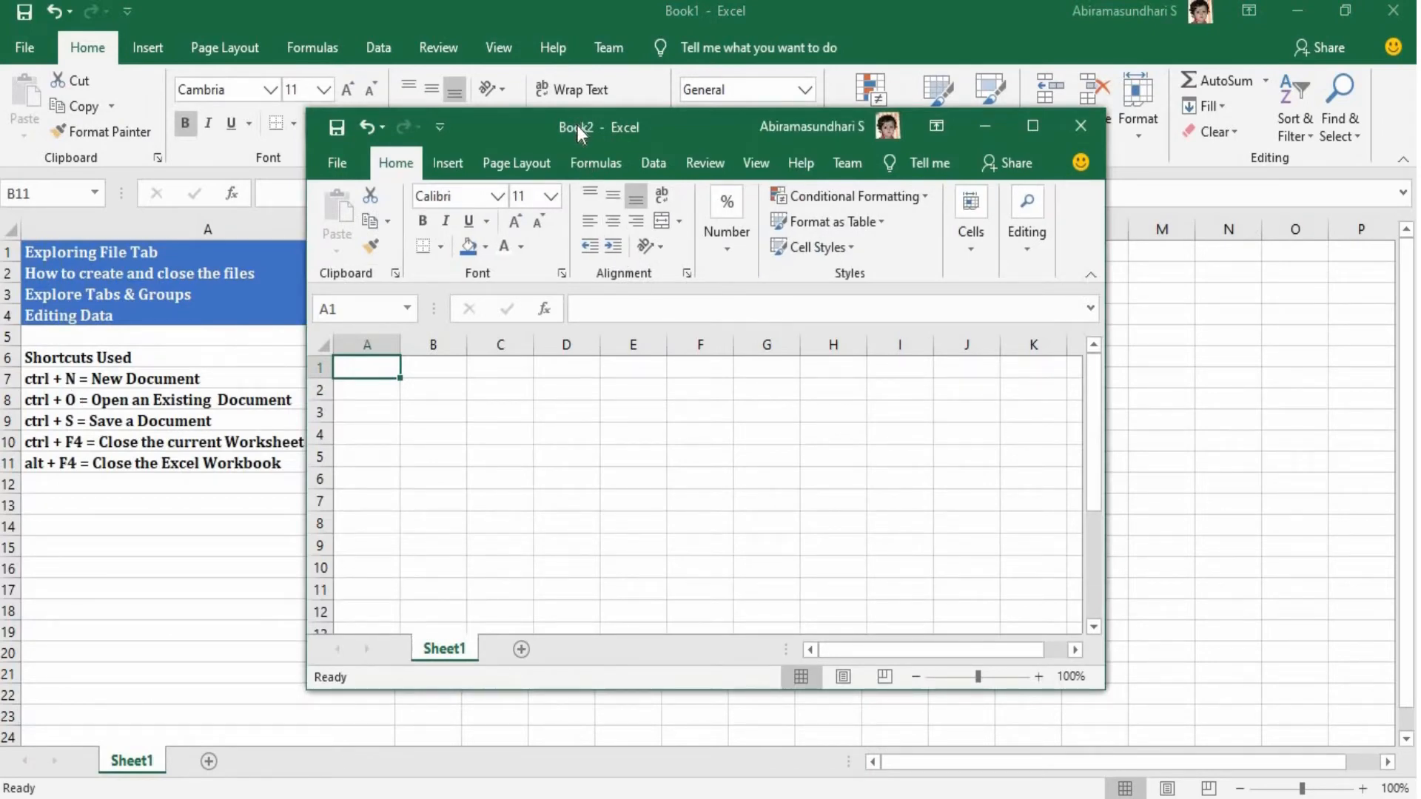
left_click(1076, 130)
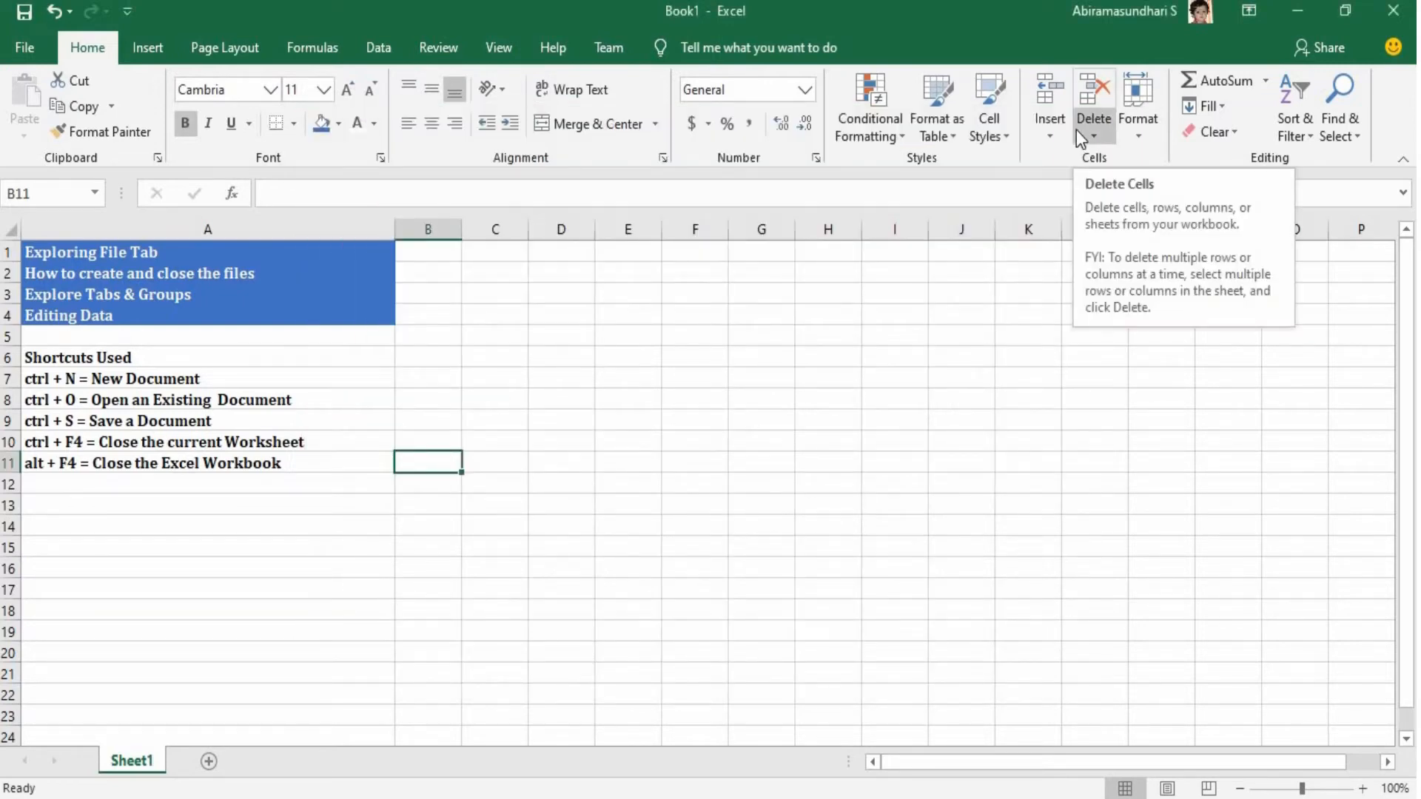
View the recent workbooks on the Open page and the backstage Home page, returning to the worksheet.
key("ctrl+o")
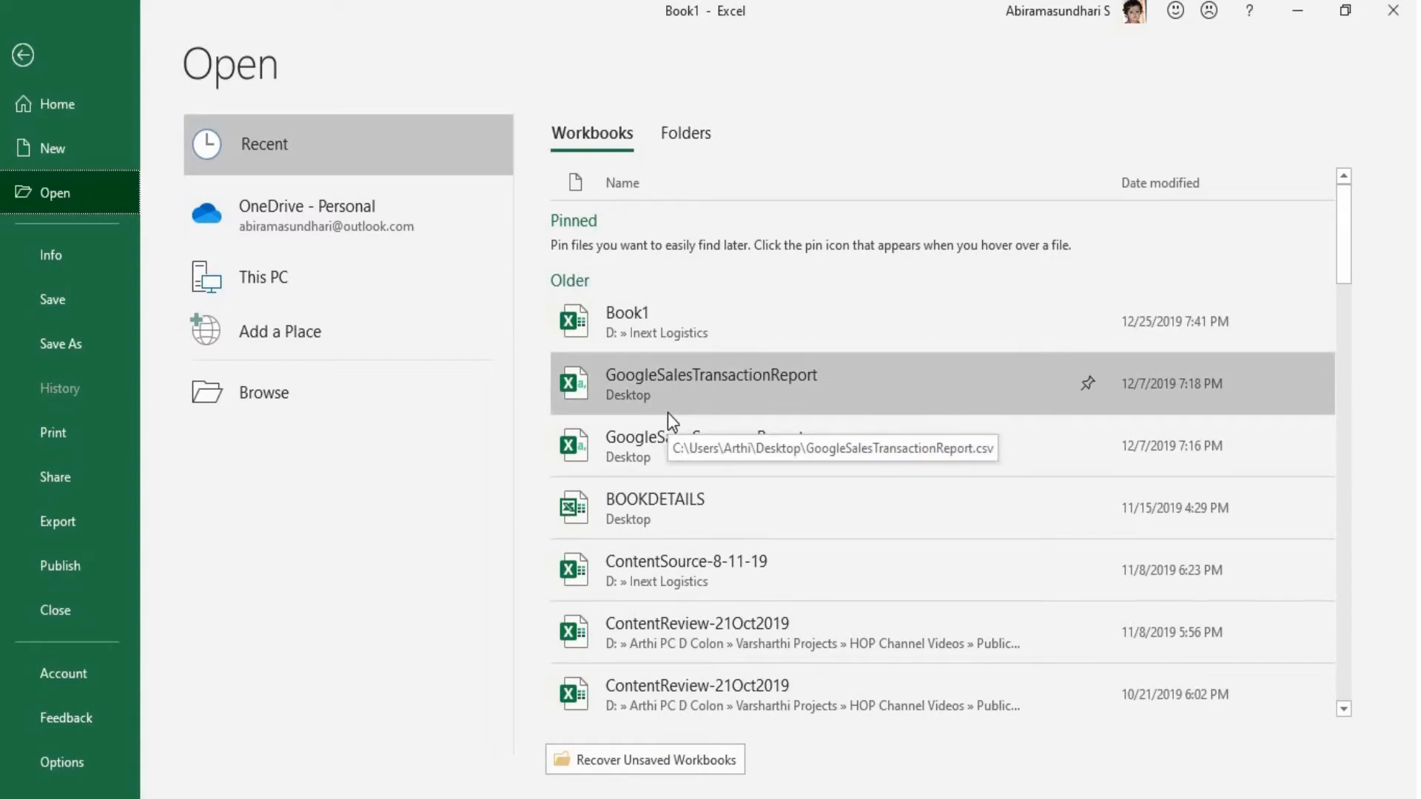
left_click(23, 54)
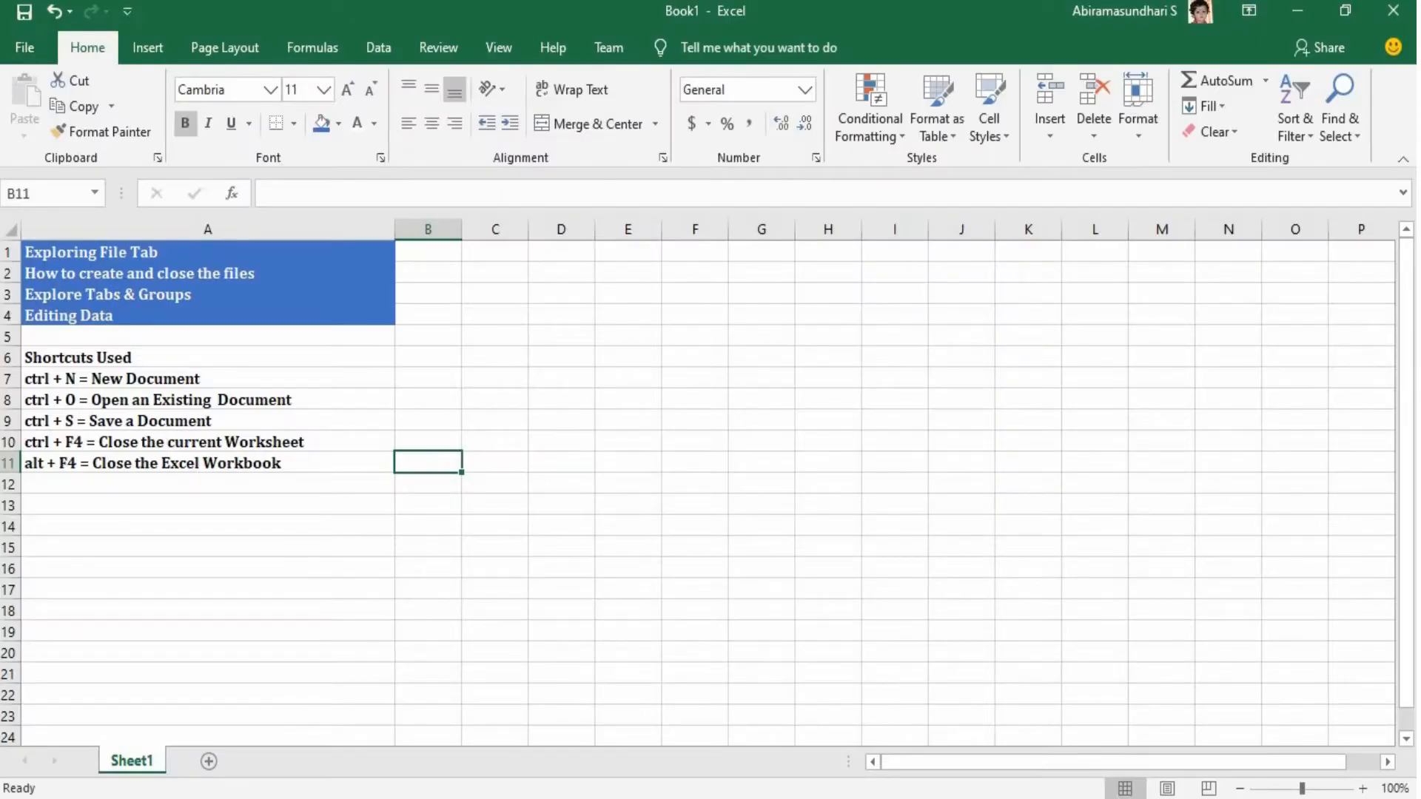
left_click(43, 46)
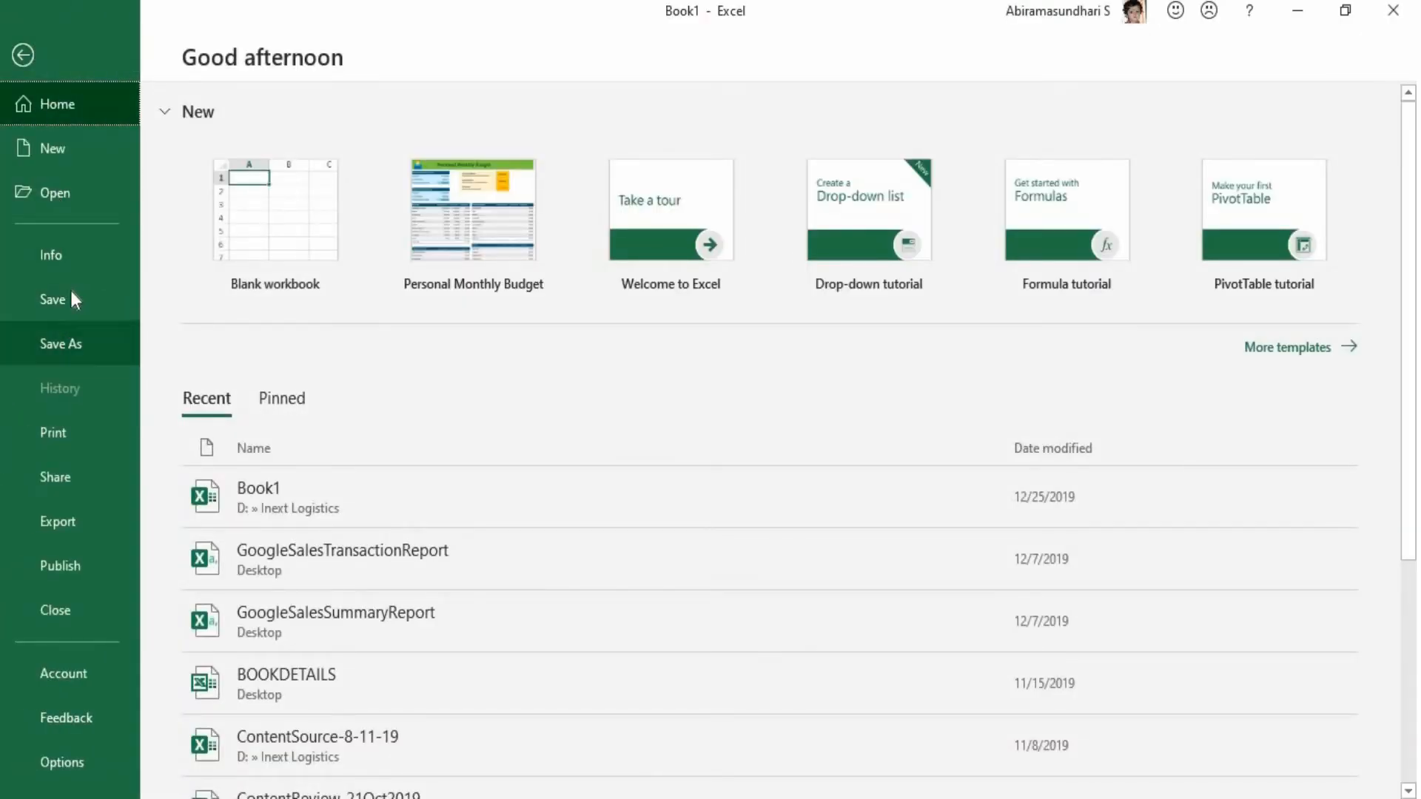
left_click(23, 55)
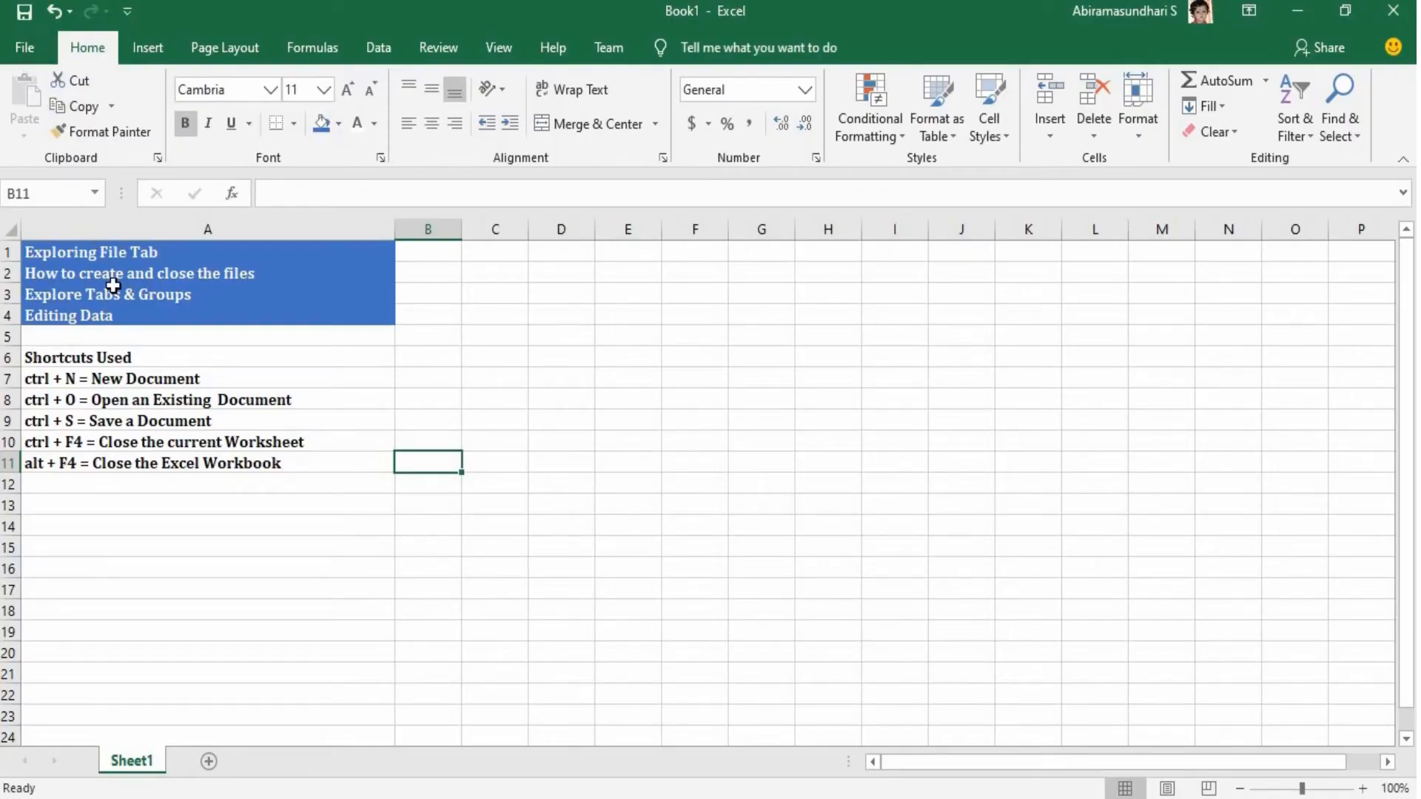
Save the workbook to the Desktop folder under the file name "excel basic".
key("ctrl+s")
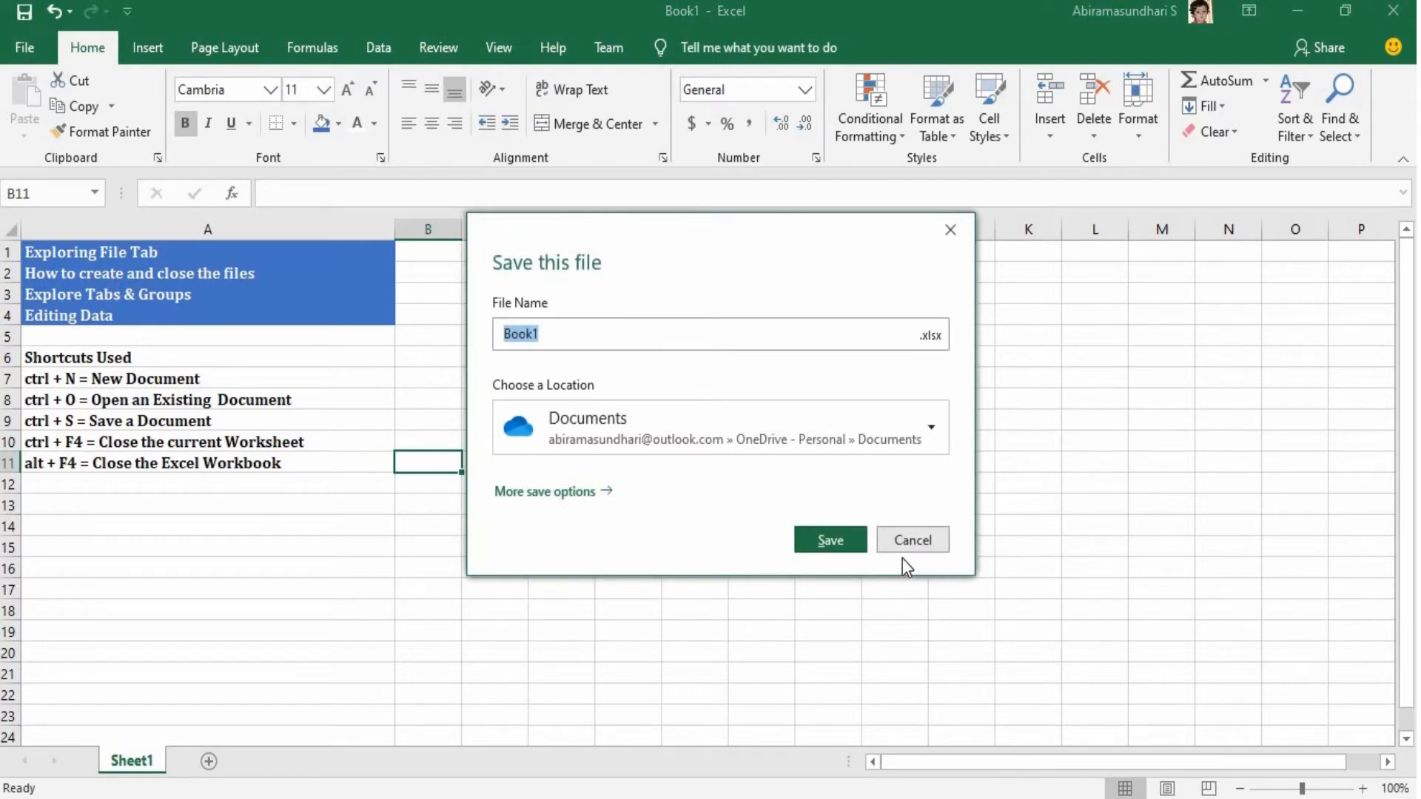
left_click(908, 540)
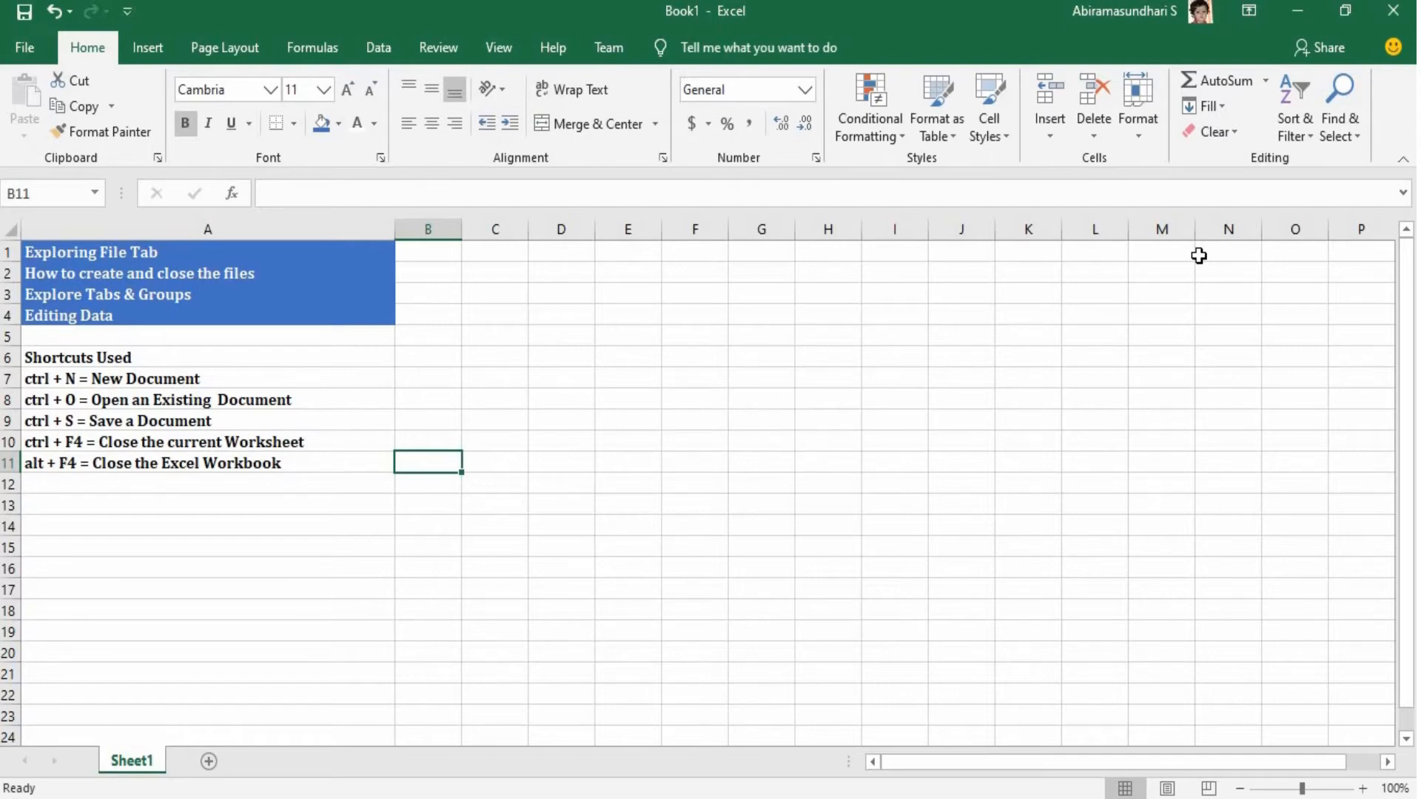
left_click(26, 47)
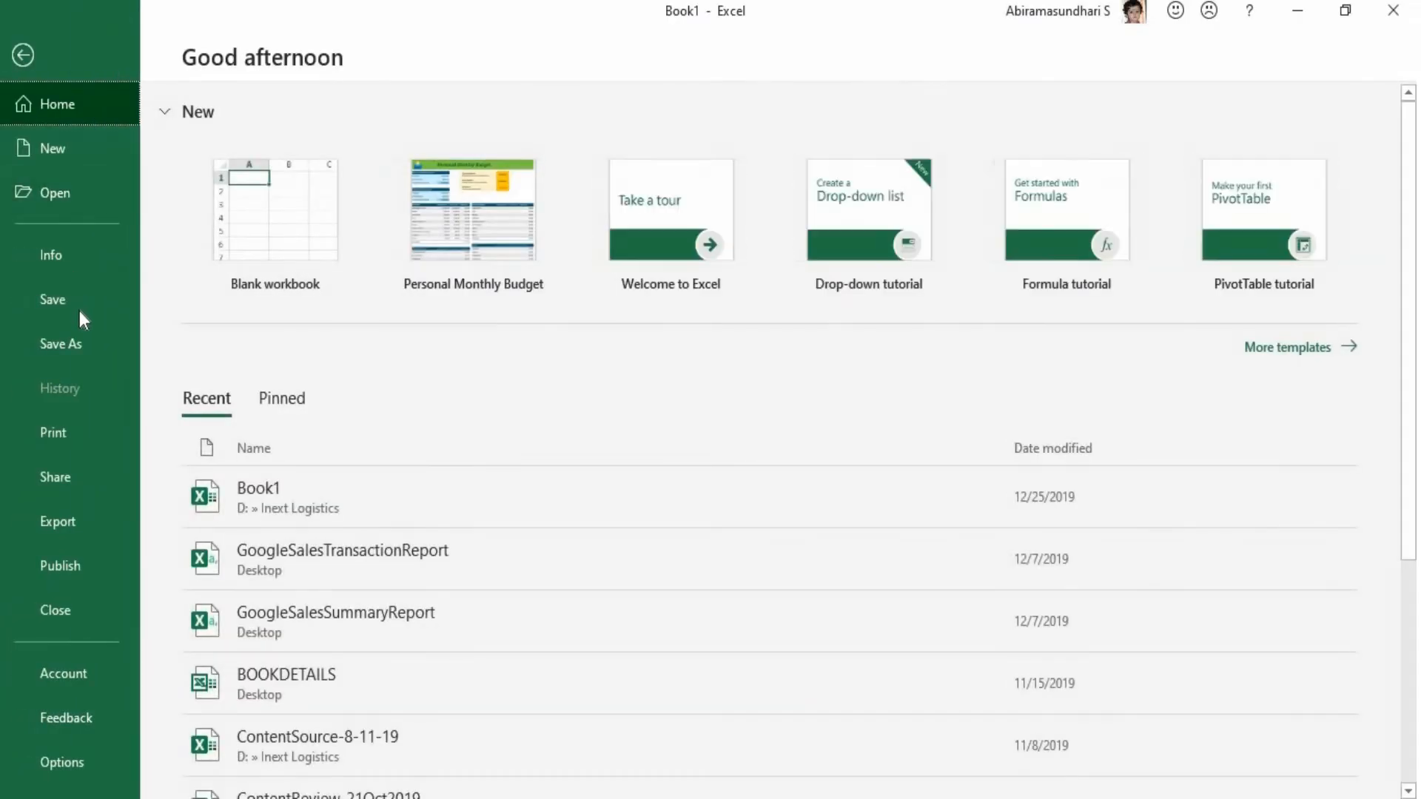
left_click(78, 311)
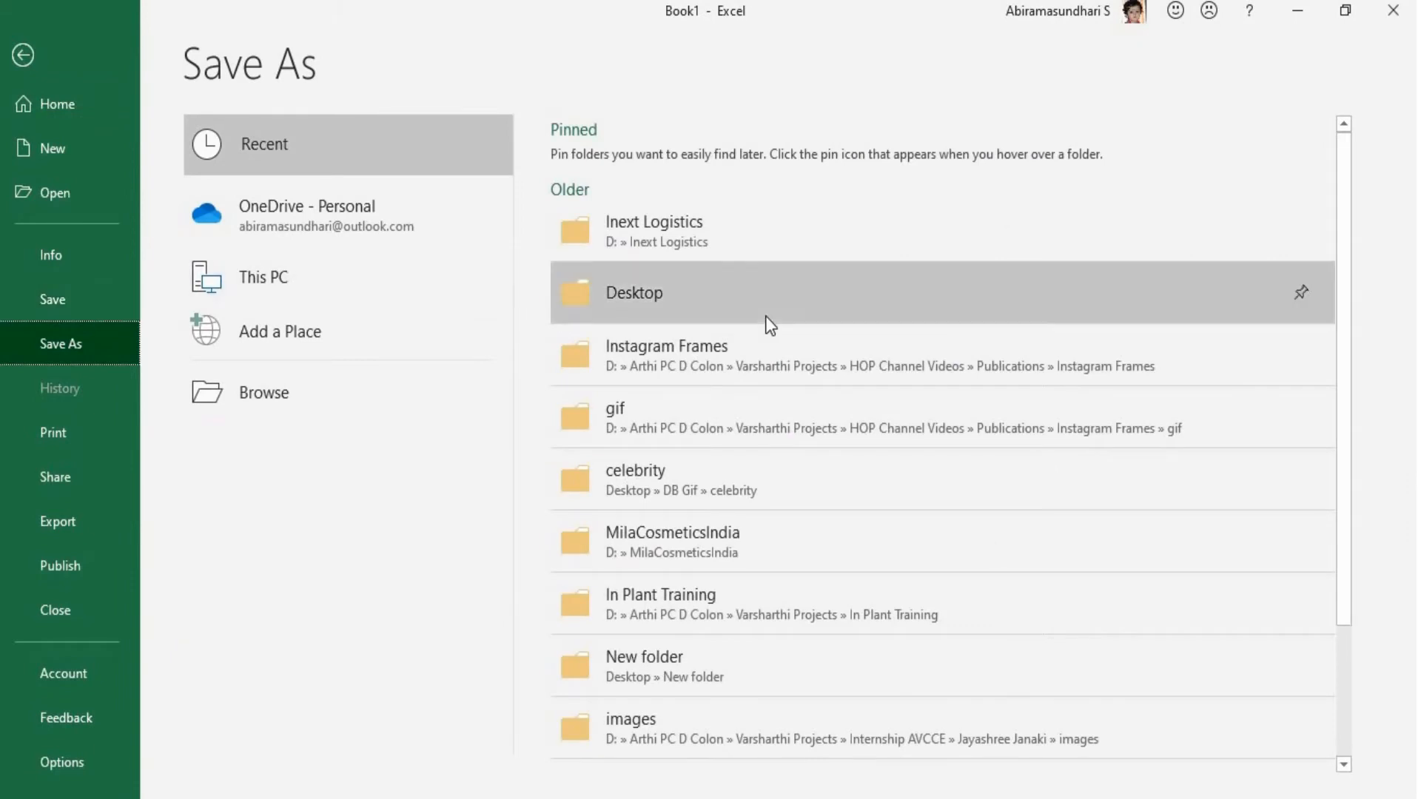
left_click(767, 319)
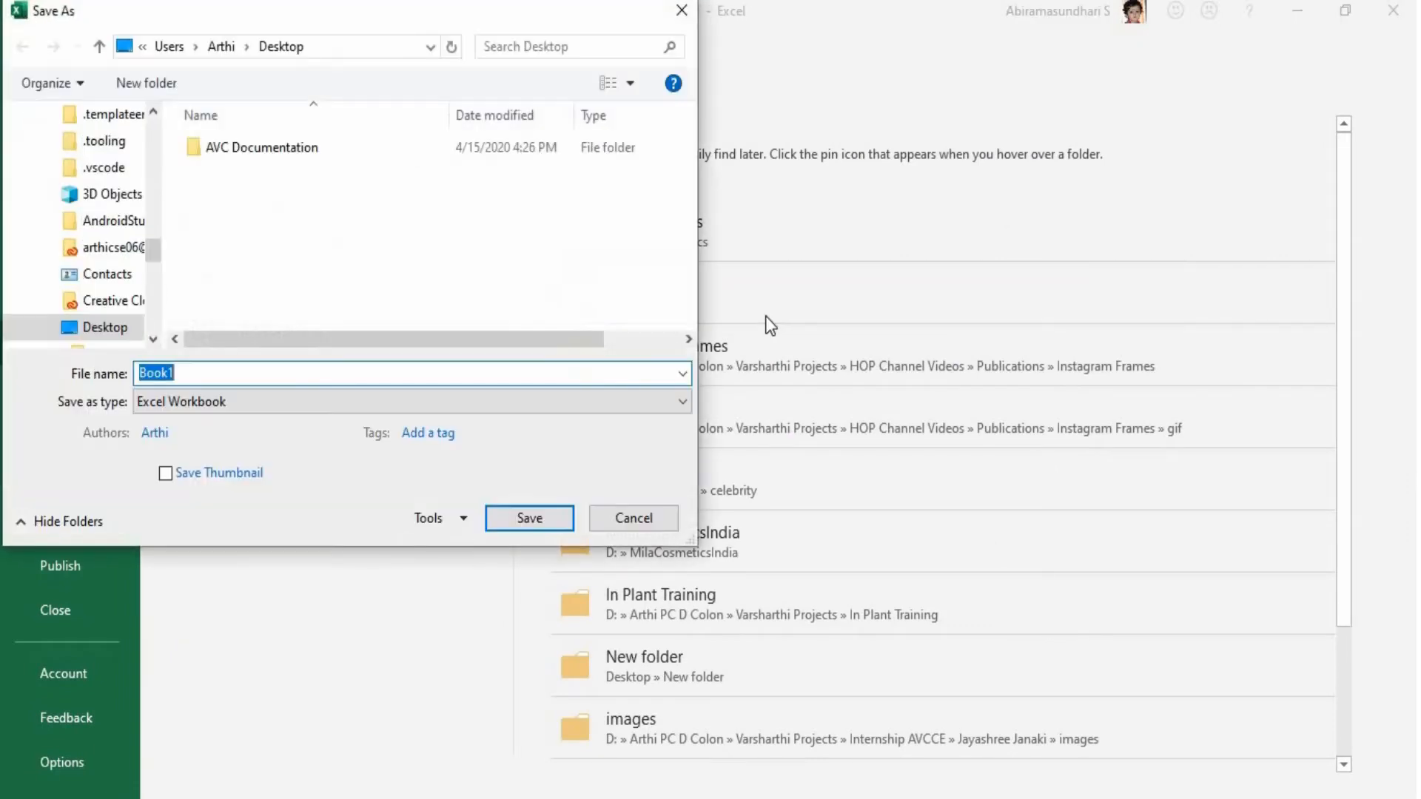
type("book")
key("BackSpace")
key("BackSpace")
key("BackSpace")
key("BackSpace")
type("excel basic")
key("Return")
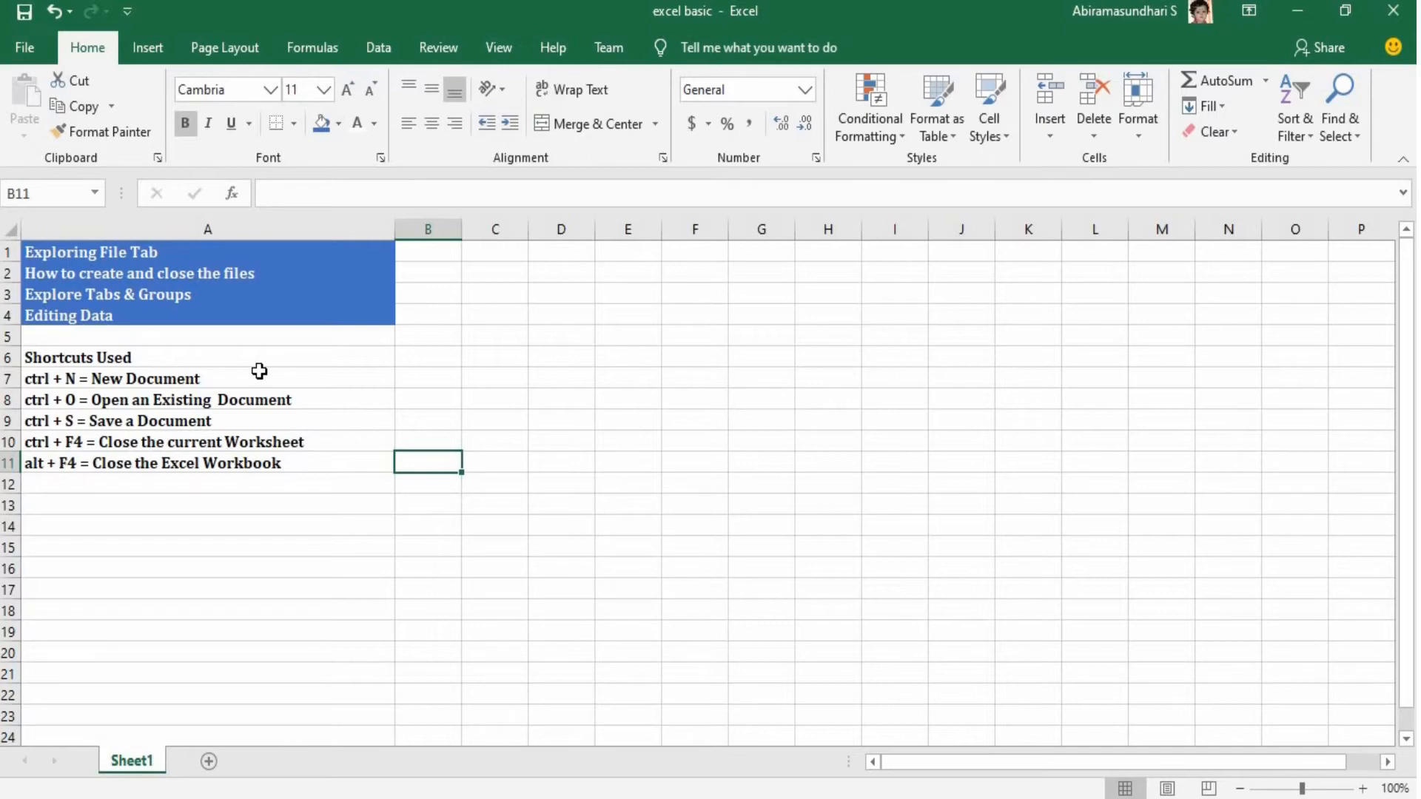
Close the excel basic workbook and reopen it from the recent workbooks.
key("ctrl+F4")
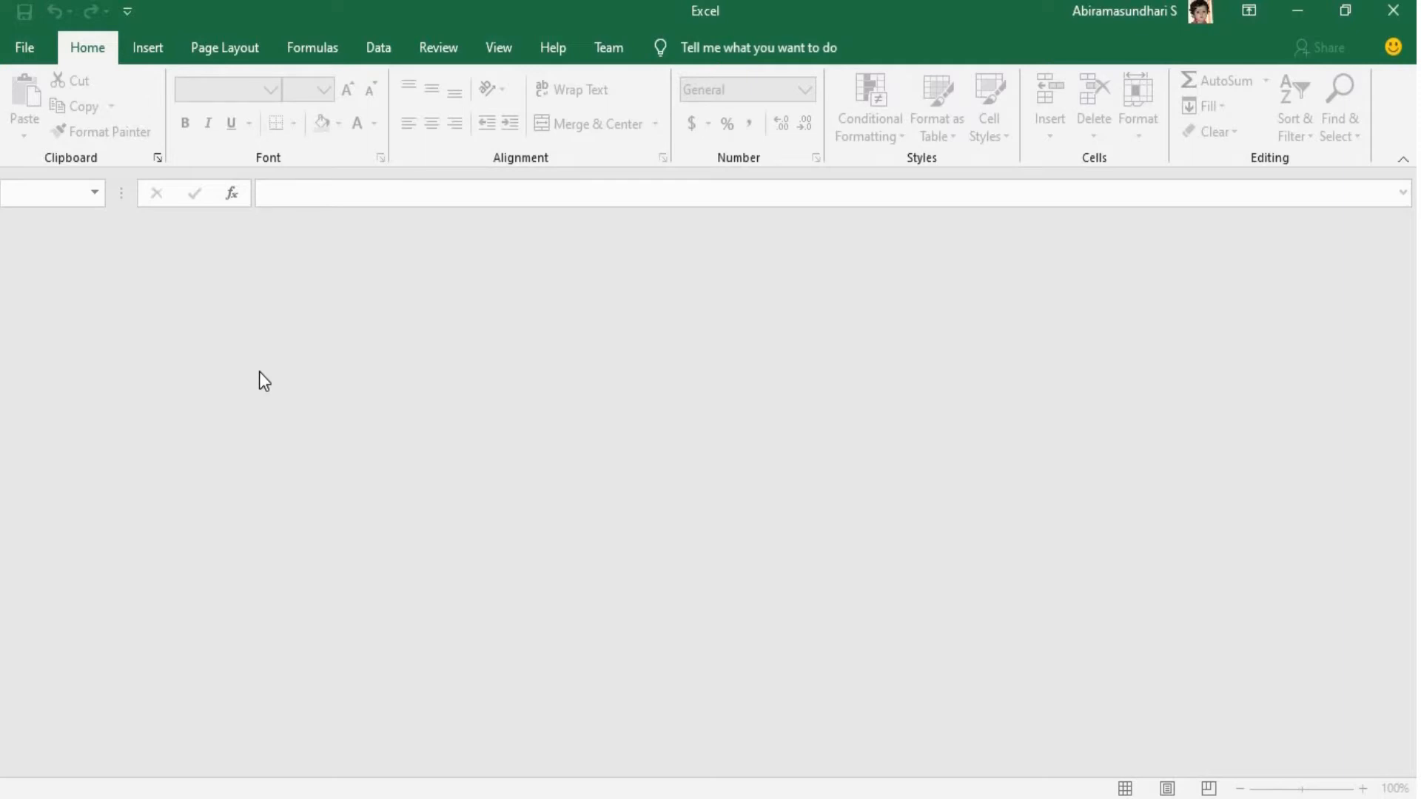
key("ctrl+o")
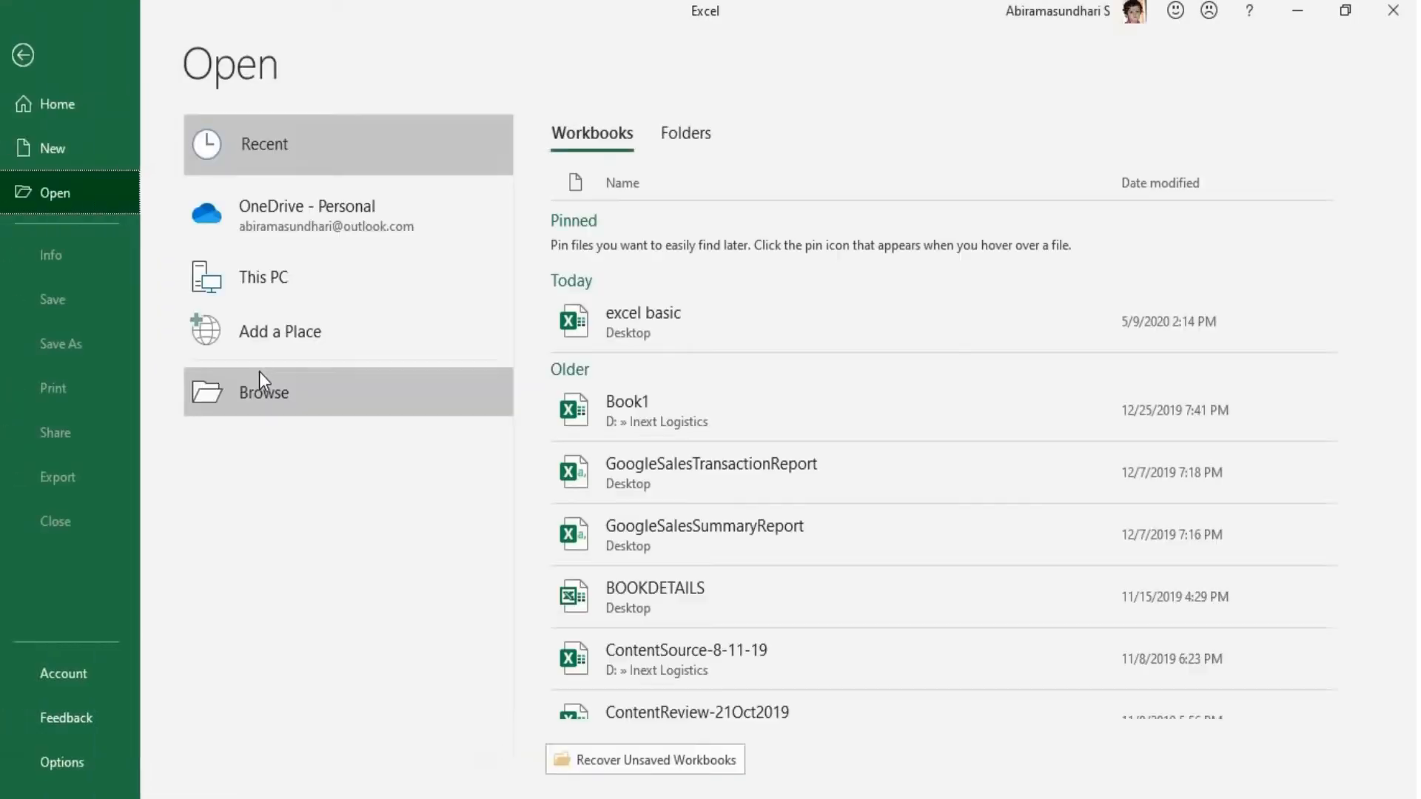
left_click(739, 327)
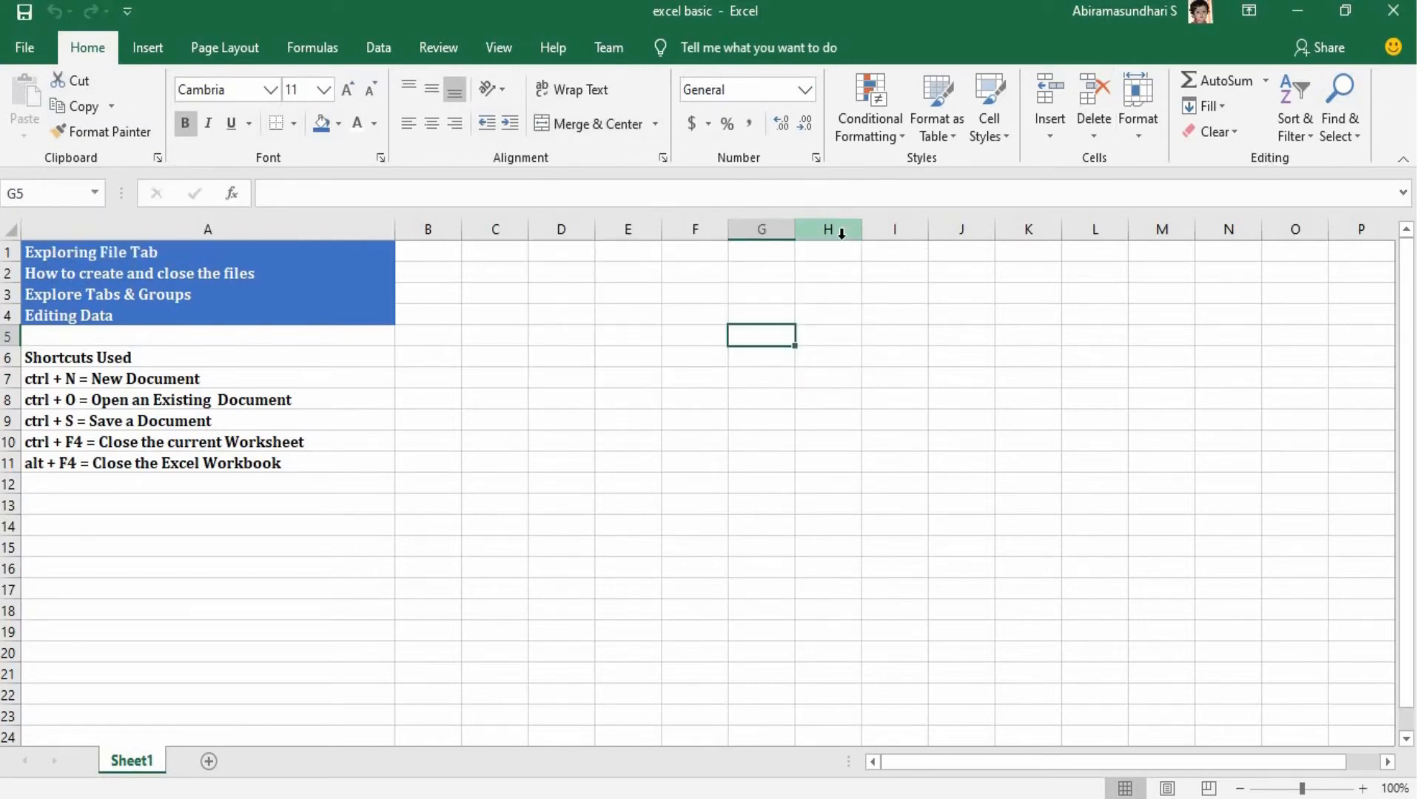
Compare the Insert tab's groups on the ribbon with those listed in the Customize Ribbon options.
left_click(148, 49)
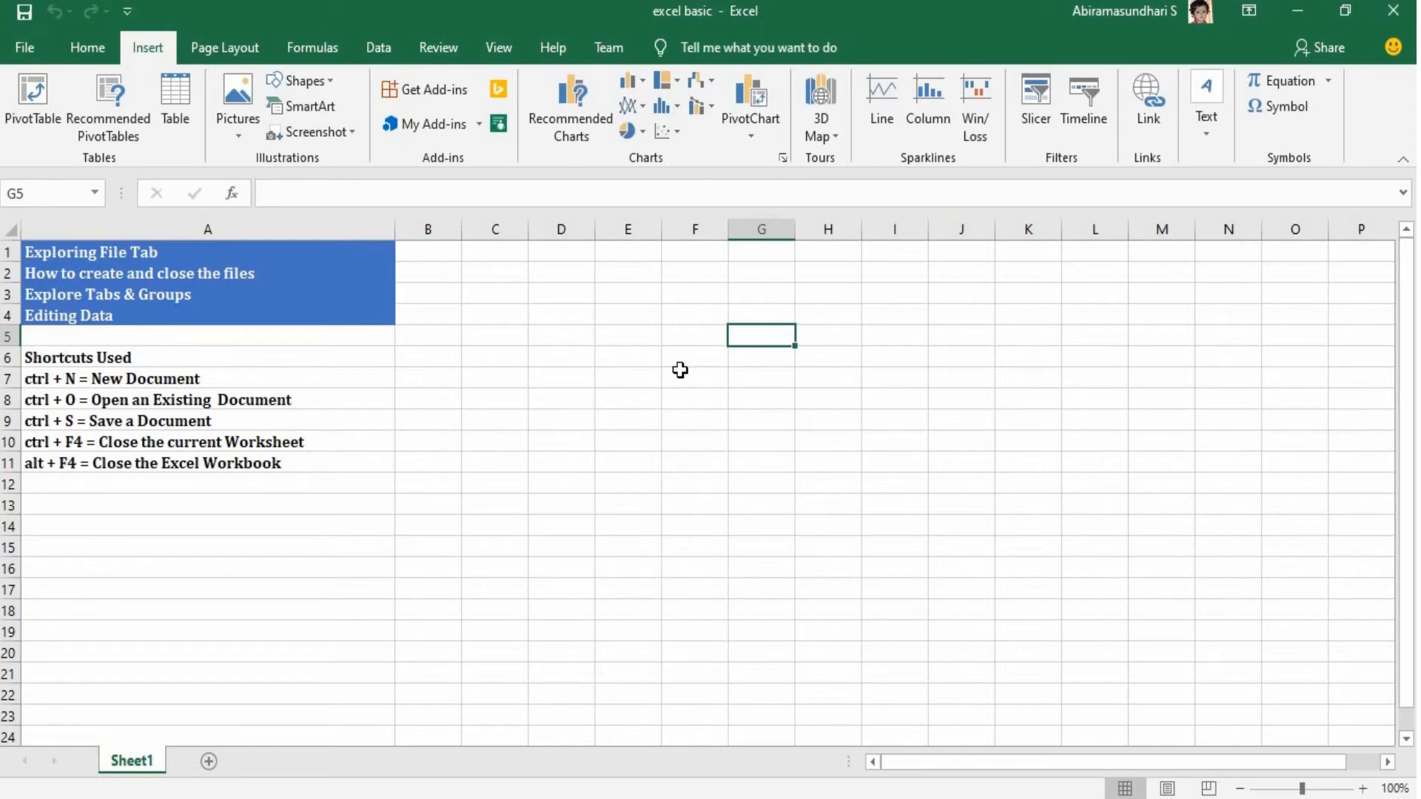
left_click(33, 44)
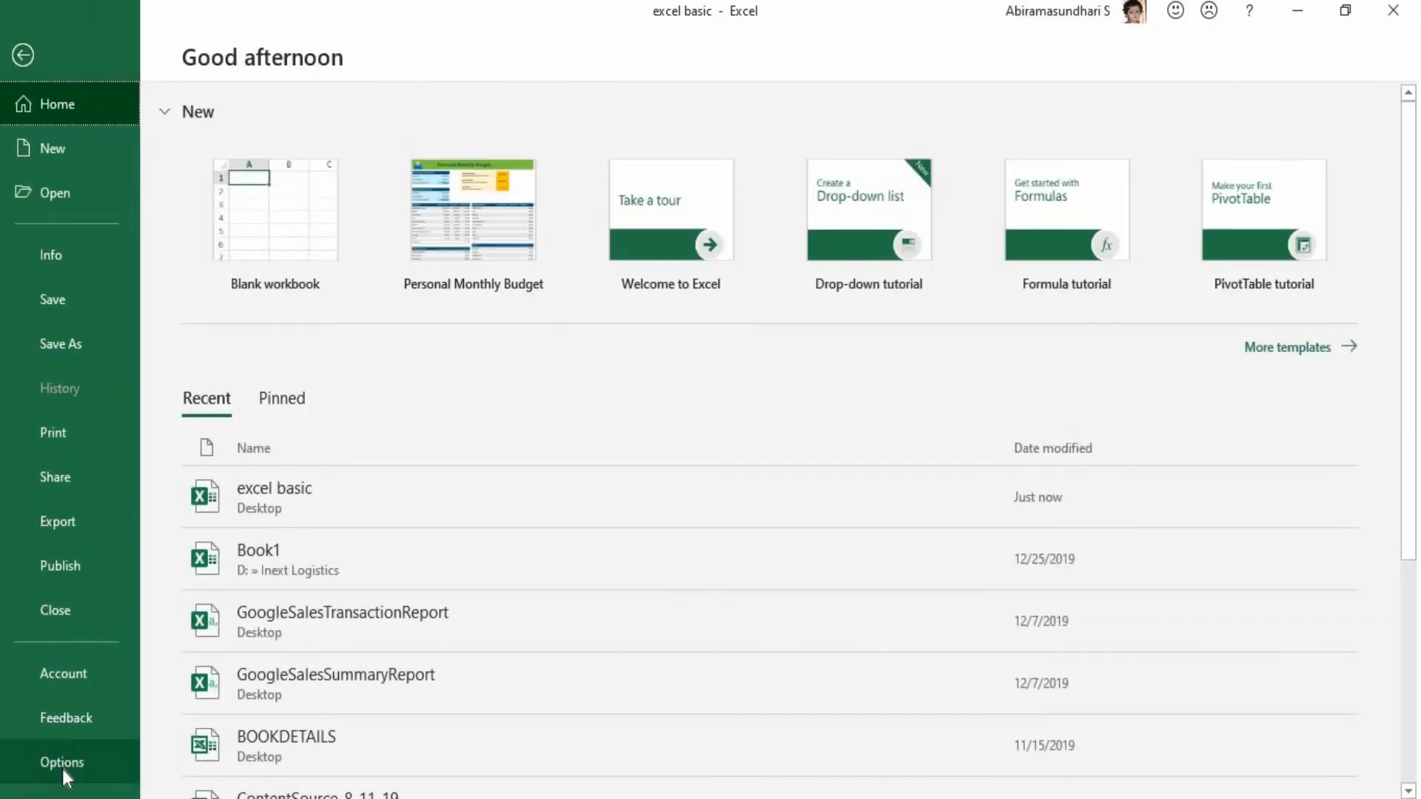
key("Escape")
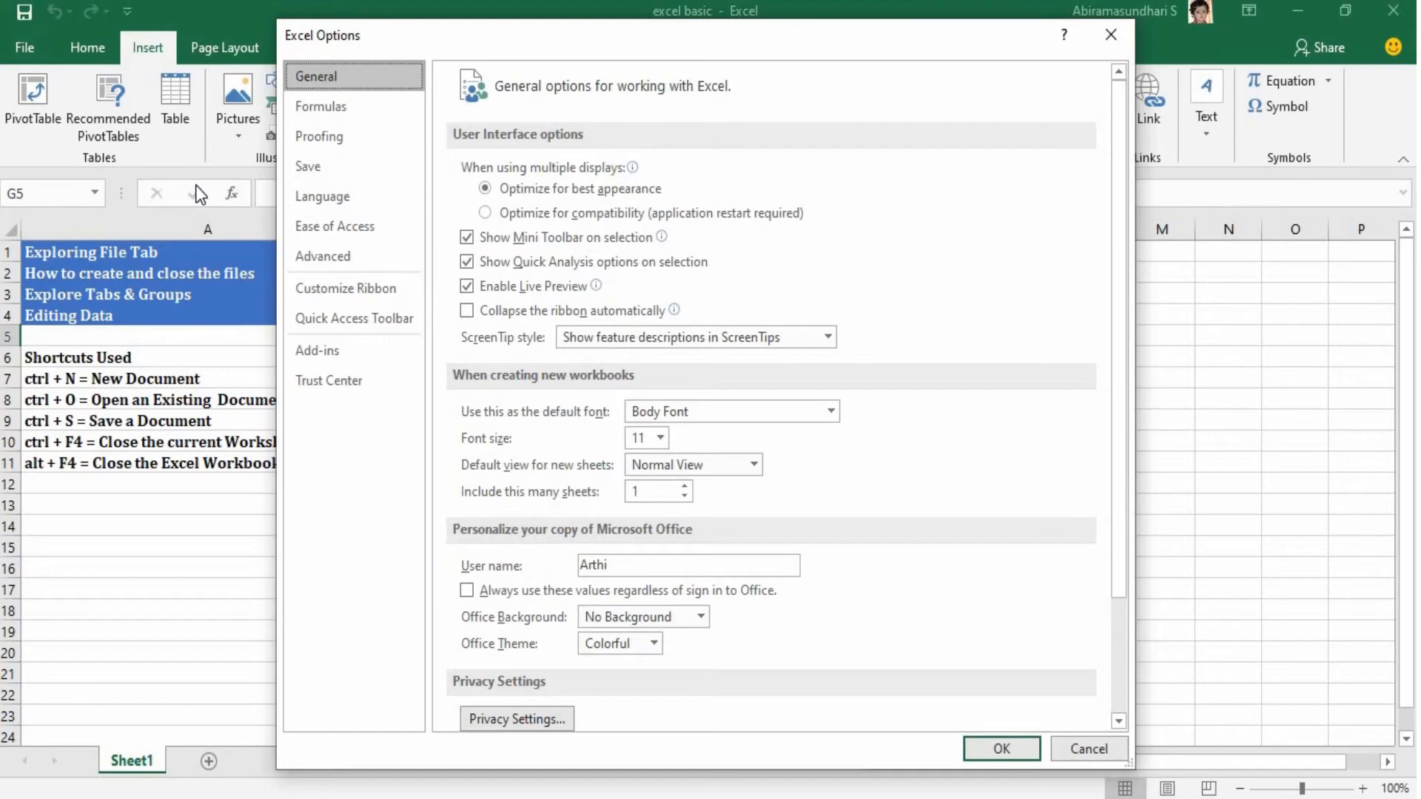
left_click(397, 285)
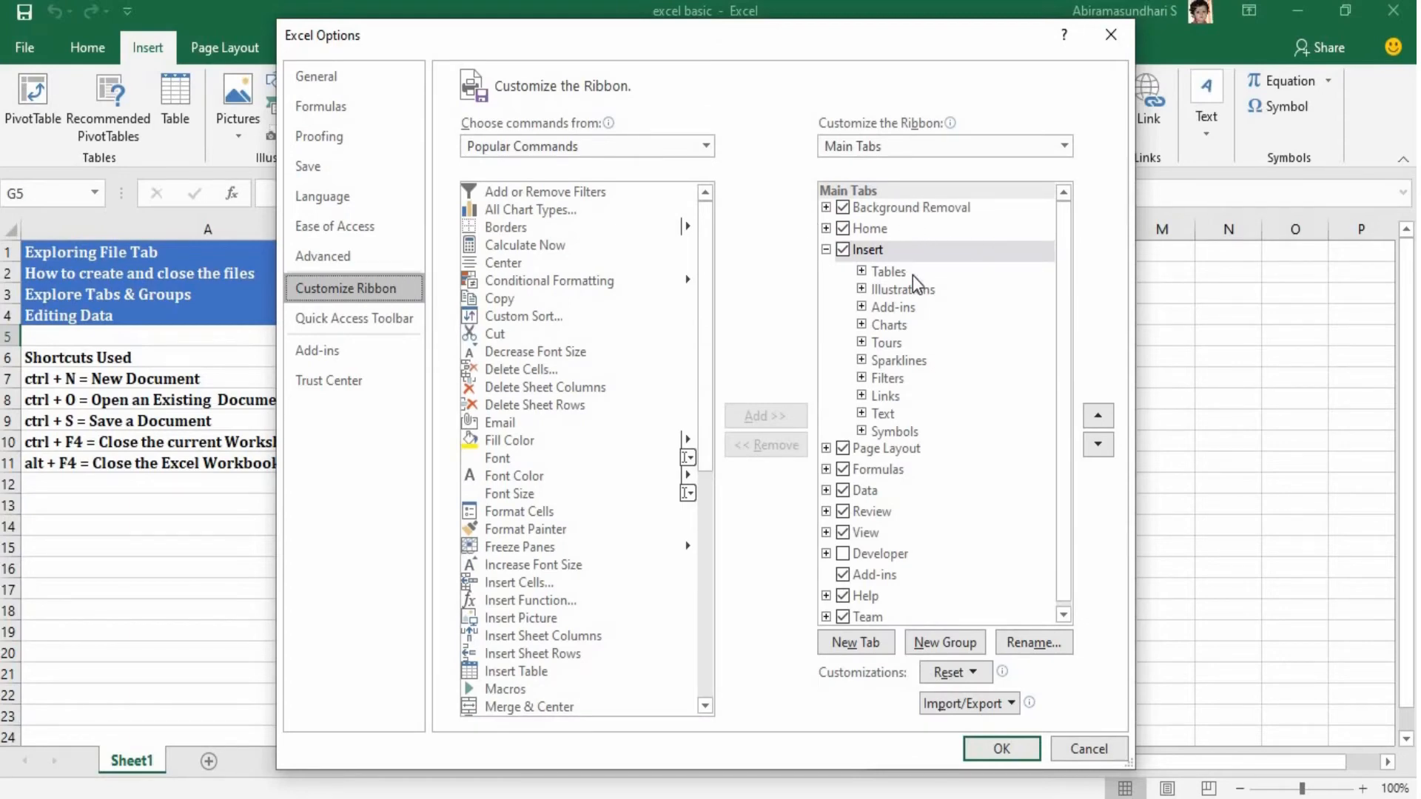
left_click(826, 249)
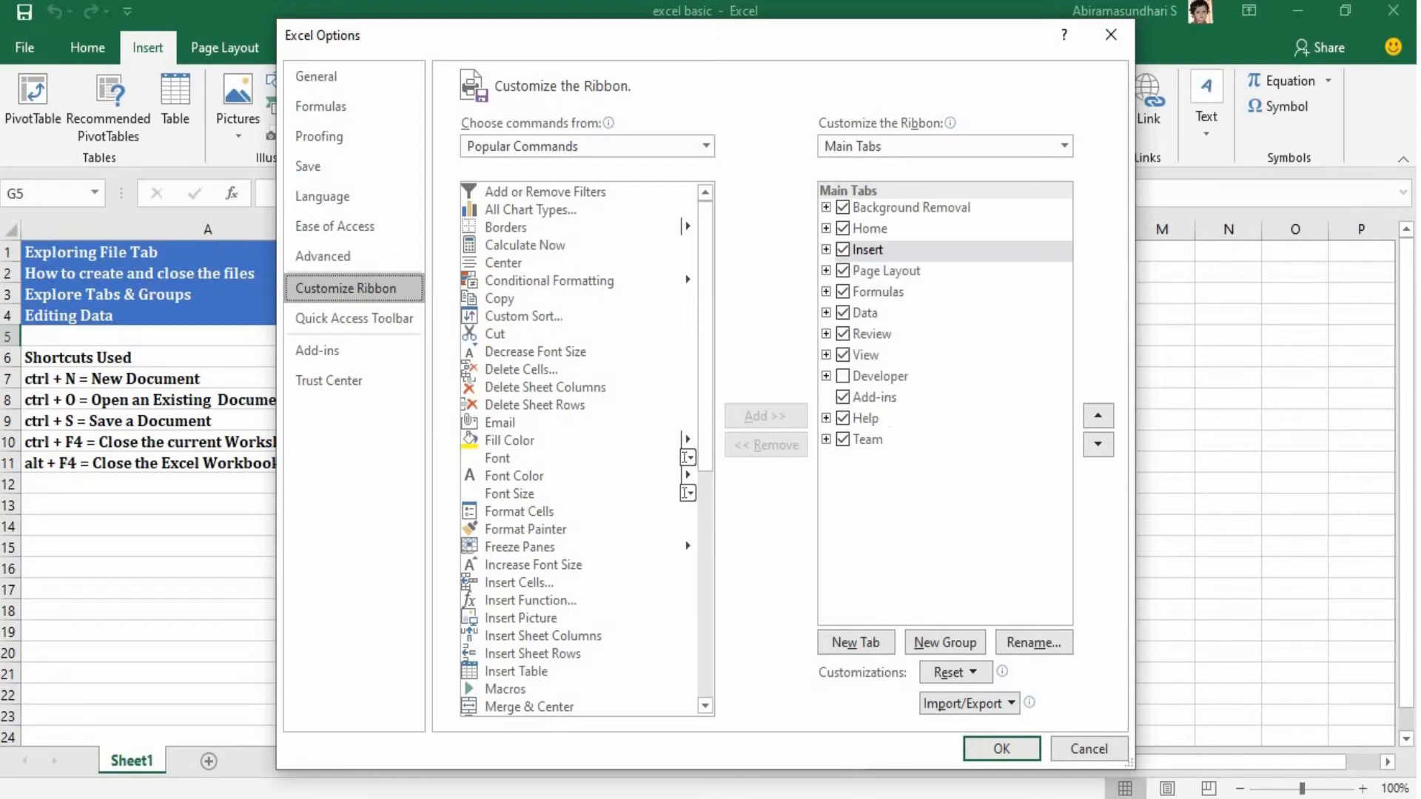
left_click_drag(791, 52, 784, 128)
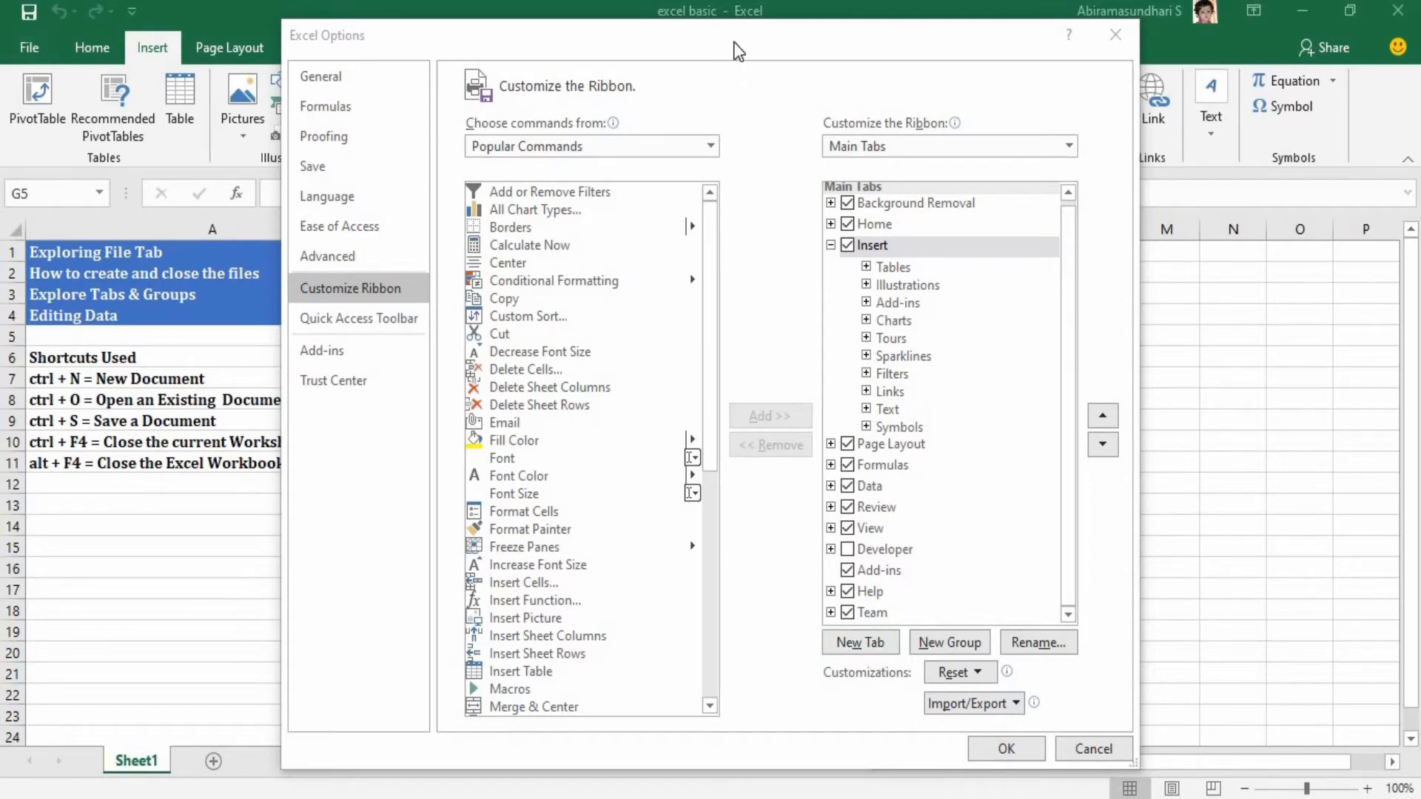
left_click_drag(740, 49, 749, 139)
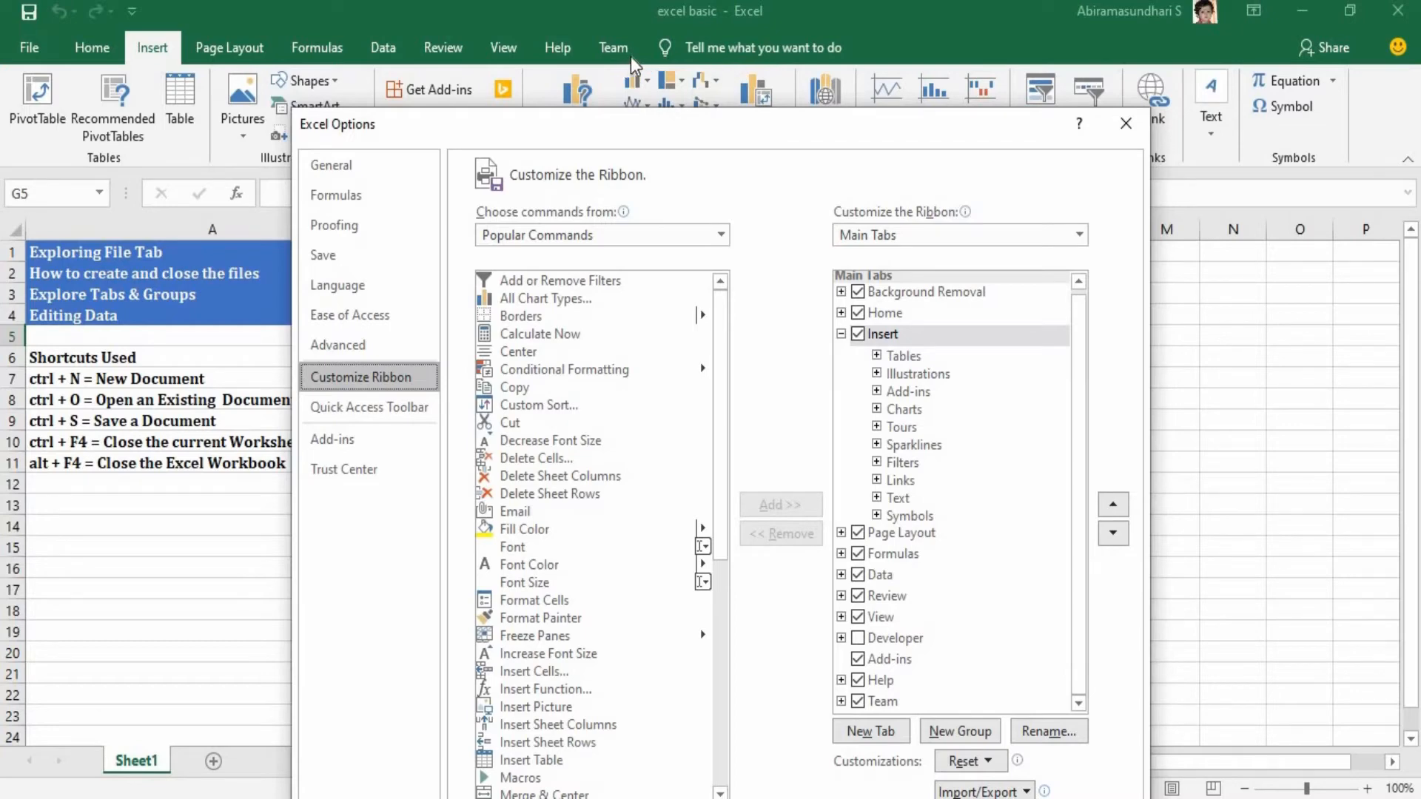
left_click_drag(664, 145, 641, 62)
Add a new custom tab after the Team tab in the Main Tabs list.
left_click(863, 622)
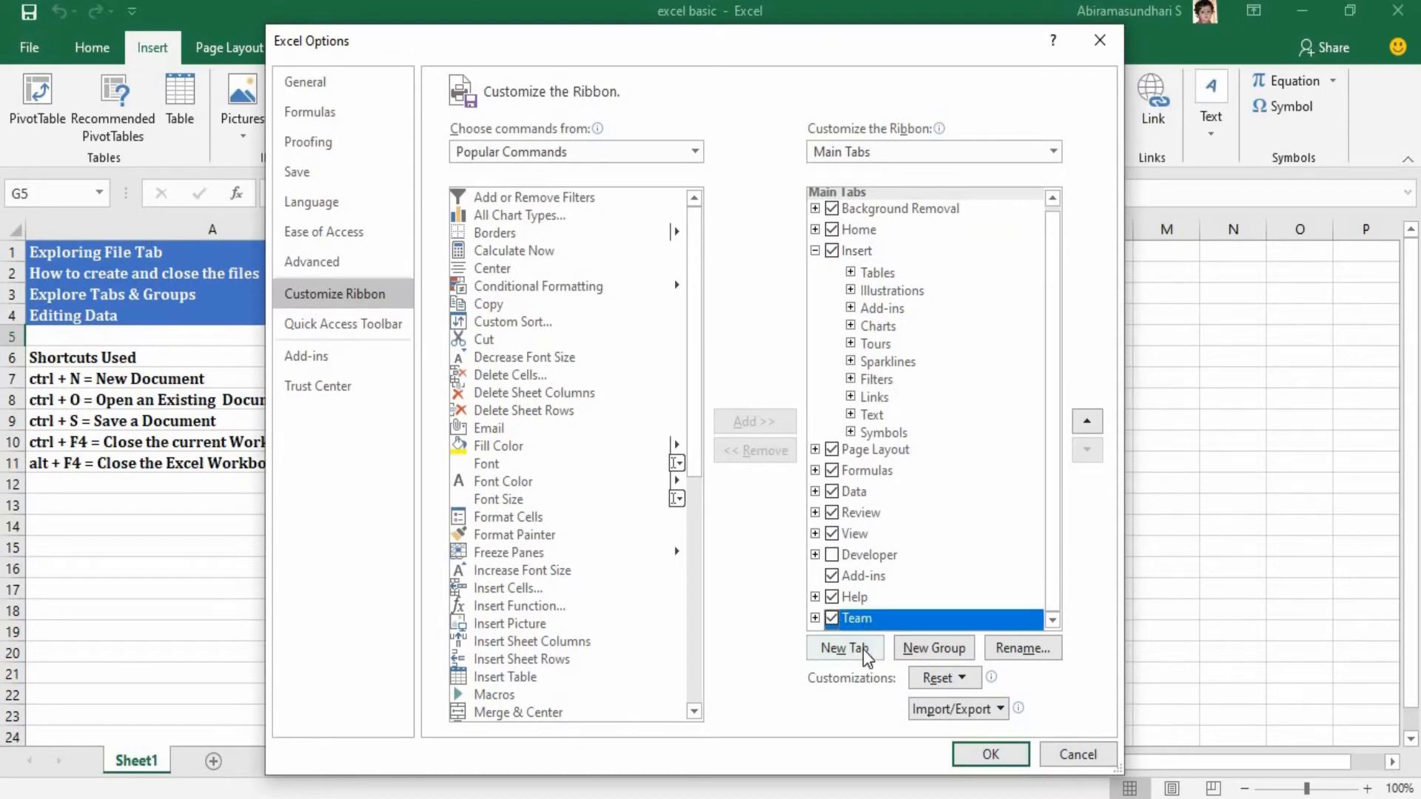
left_click(843, 648)
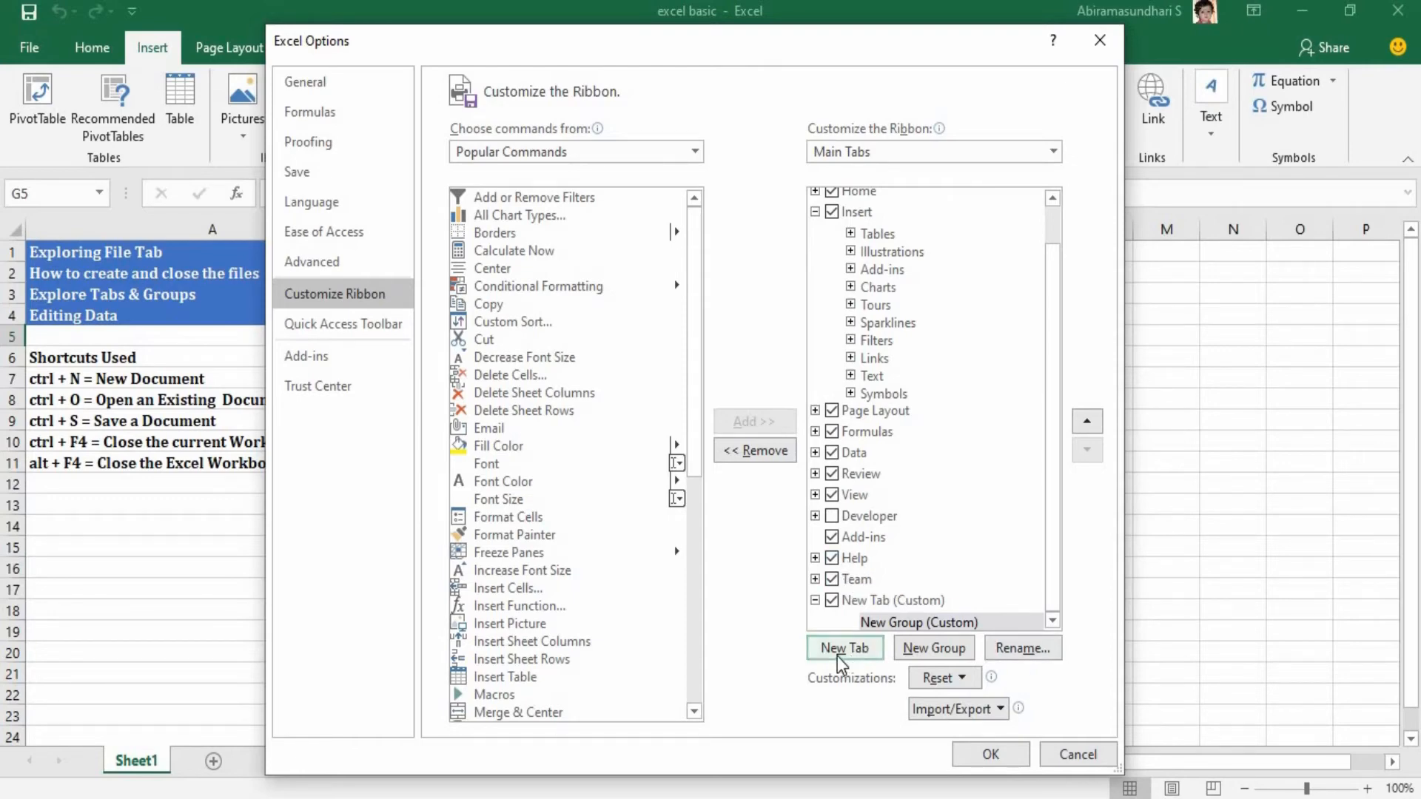
left_click(857, 581)
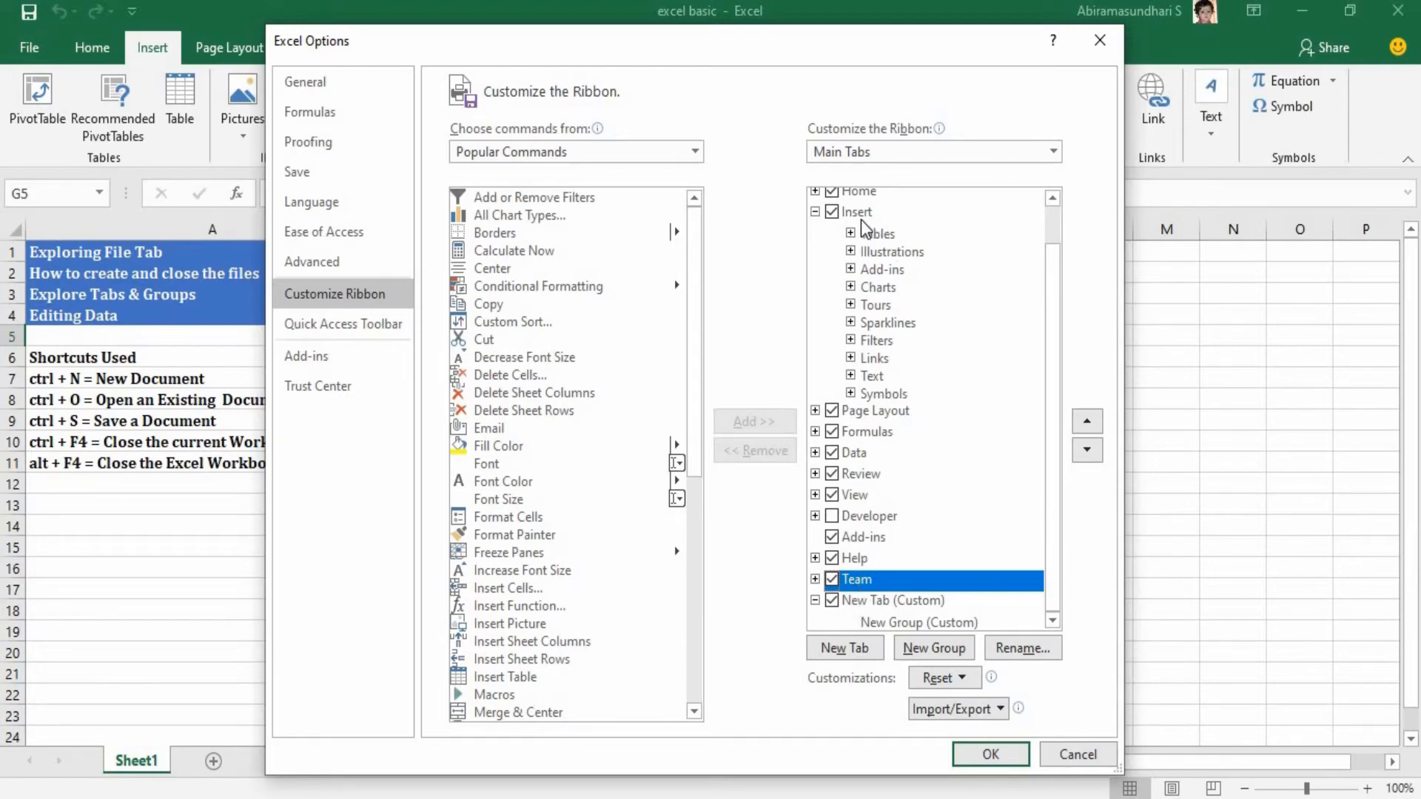
Add another custom tab after the Home tab, and remove it together with its group.
left_click(860, 194)
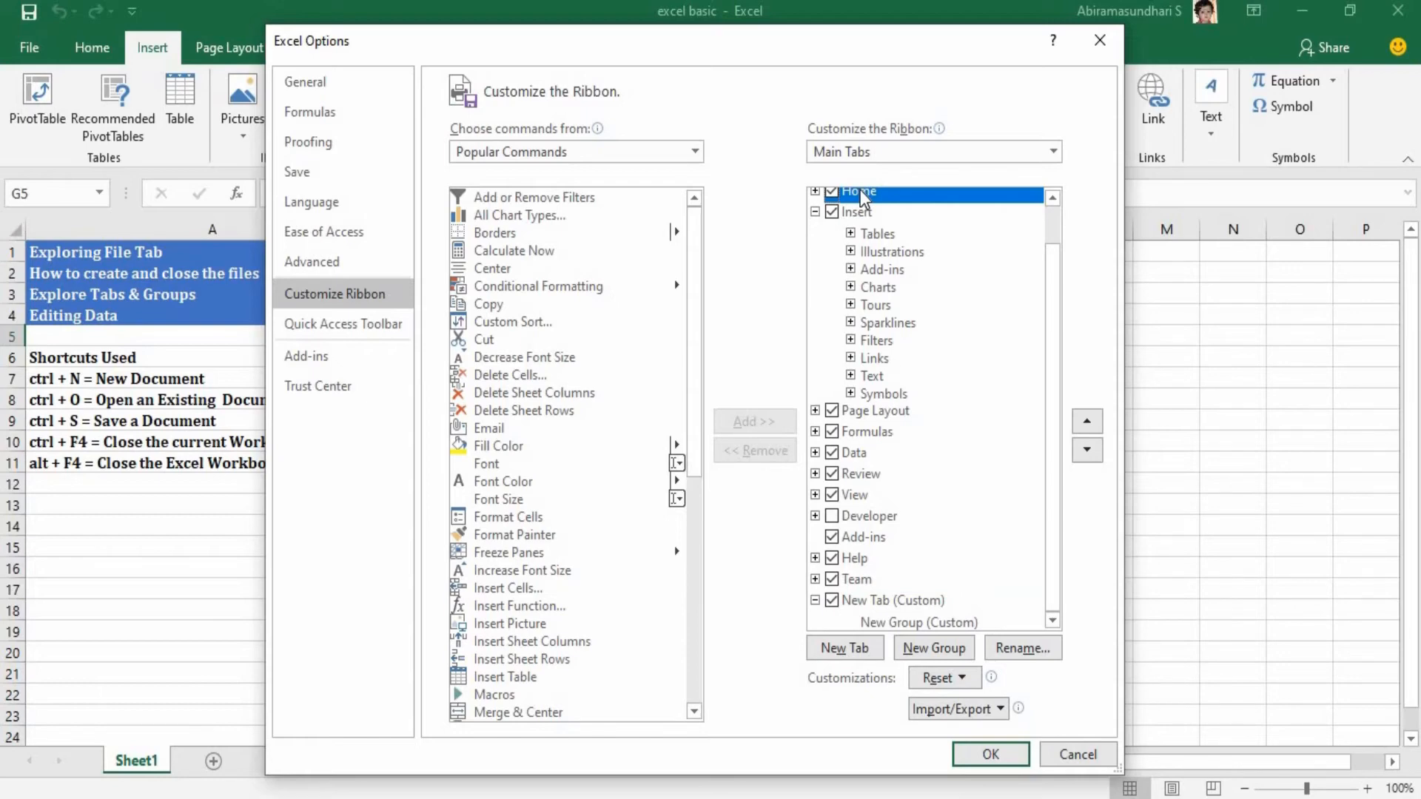
left_click(860, 651)
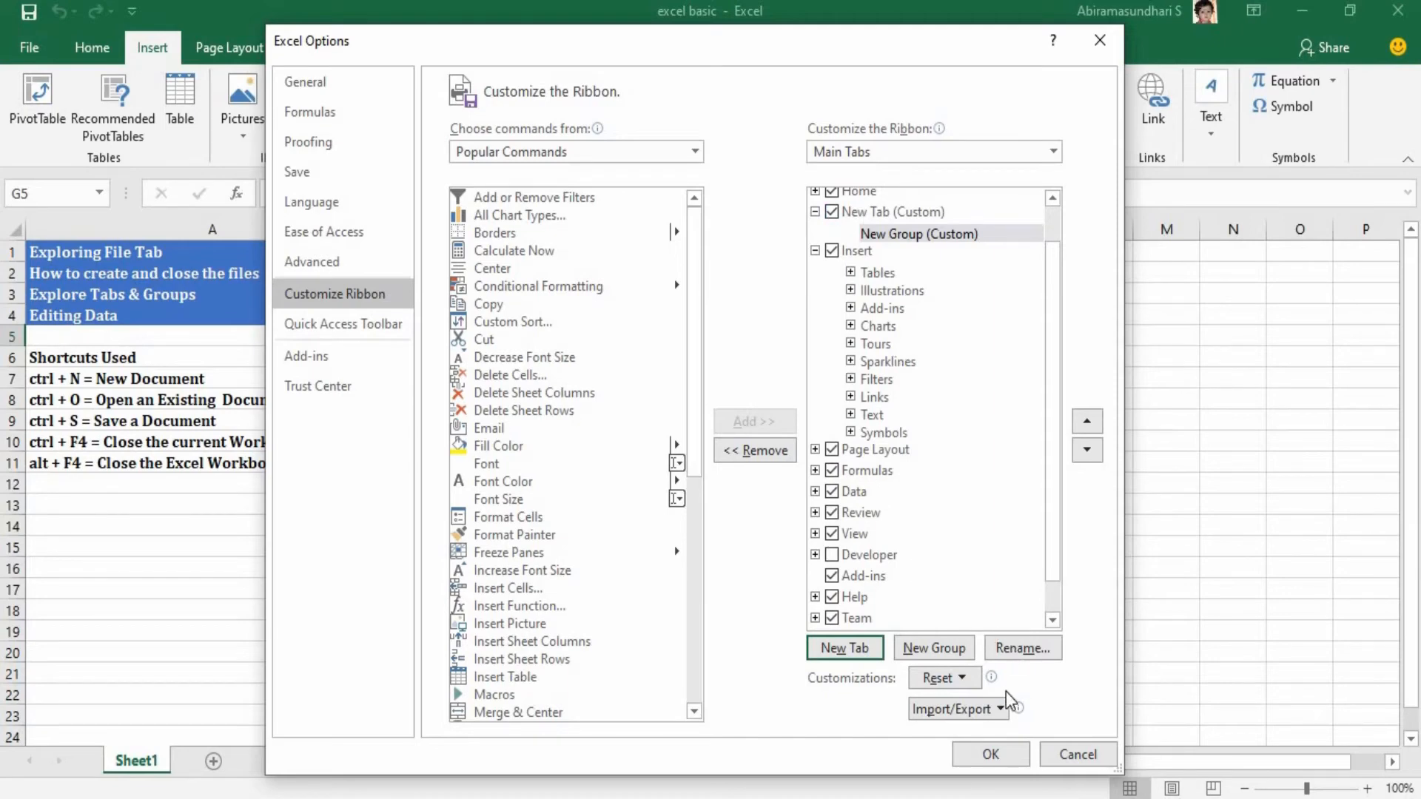
left_click(756, 450)
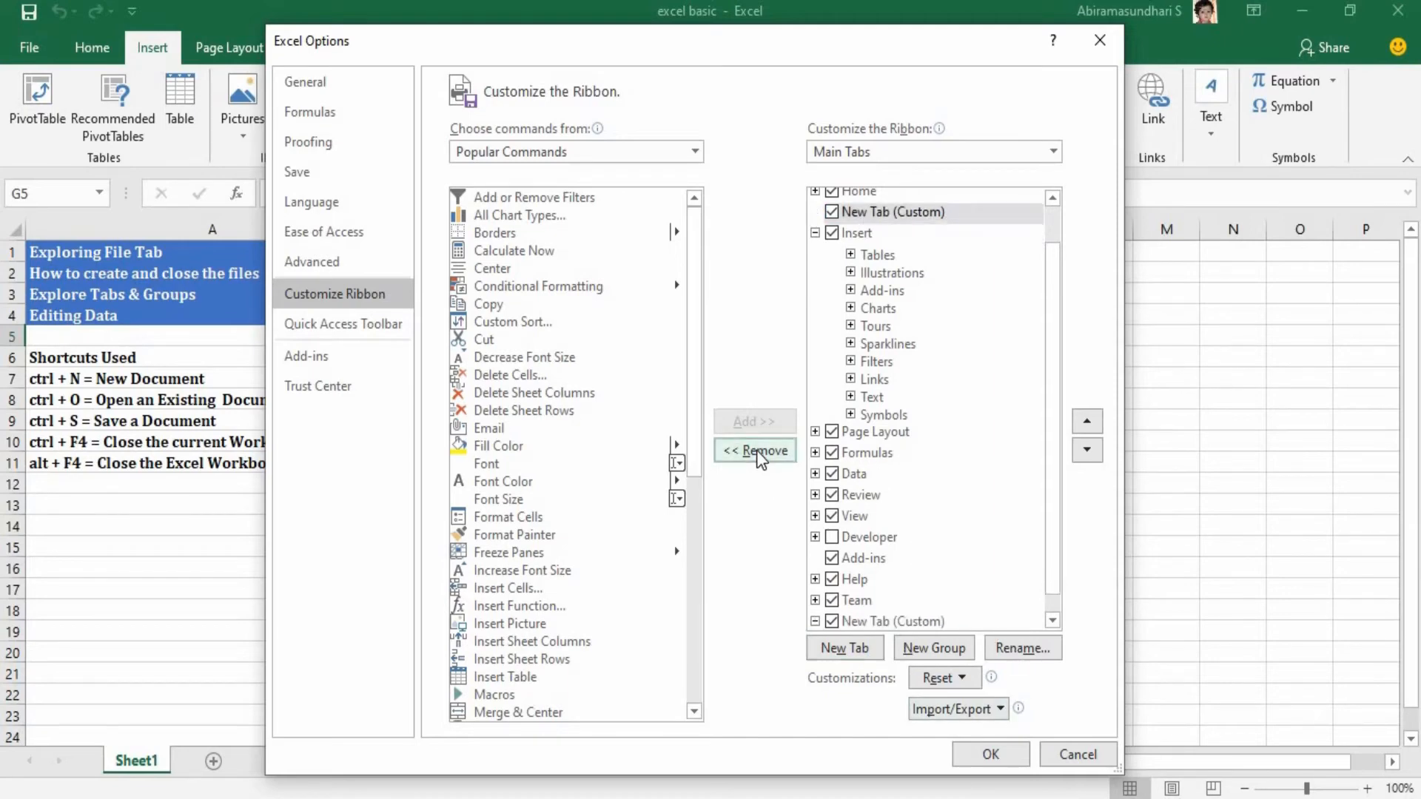
left_click(757, 449)
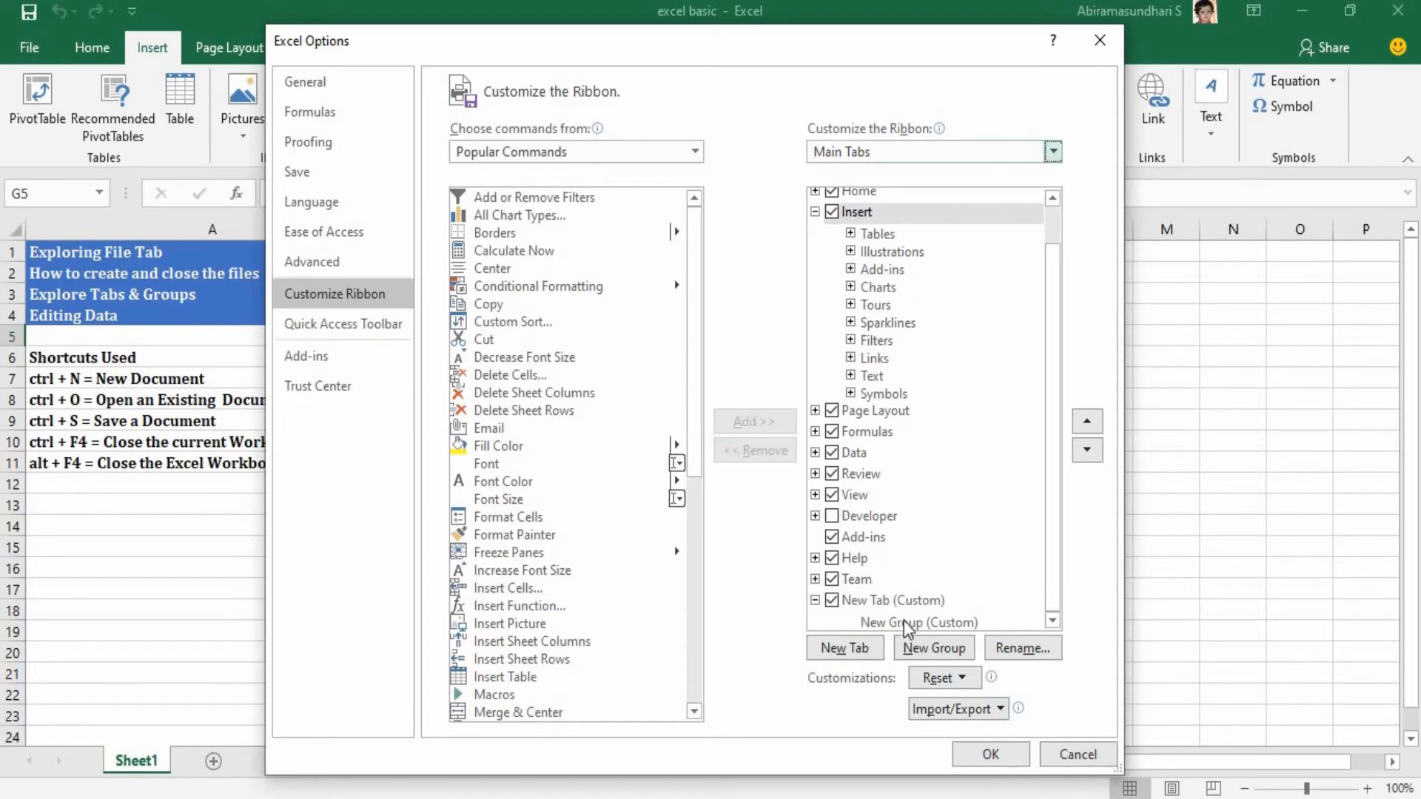
Rename the custom tab after Team to "Home of Programming", apply the ribbon change and display the tab.
left_click(860, 600)
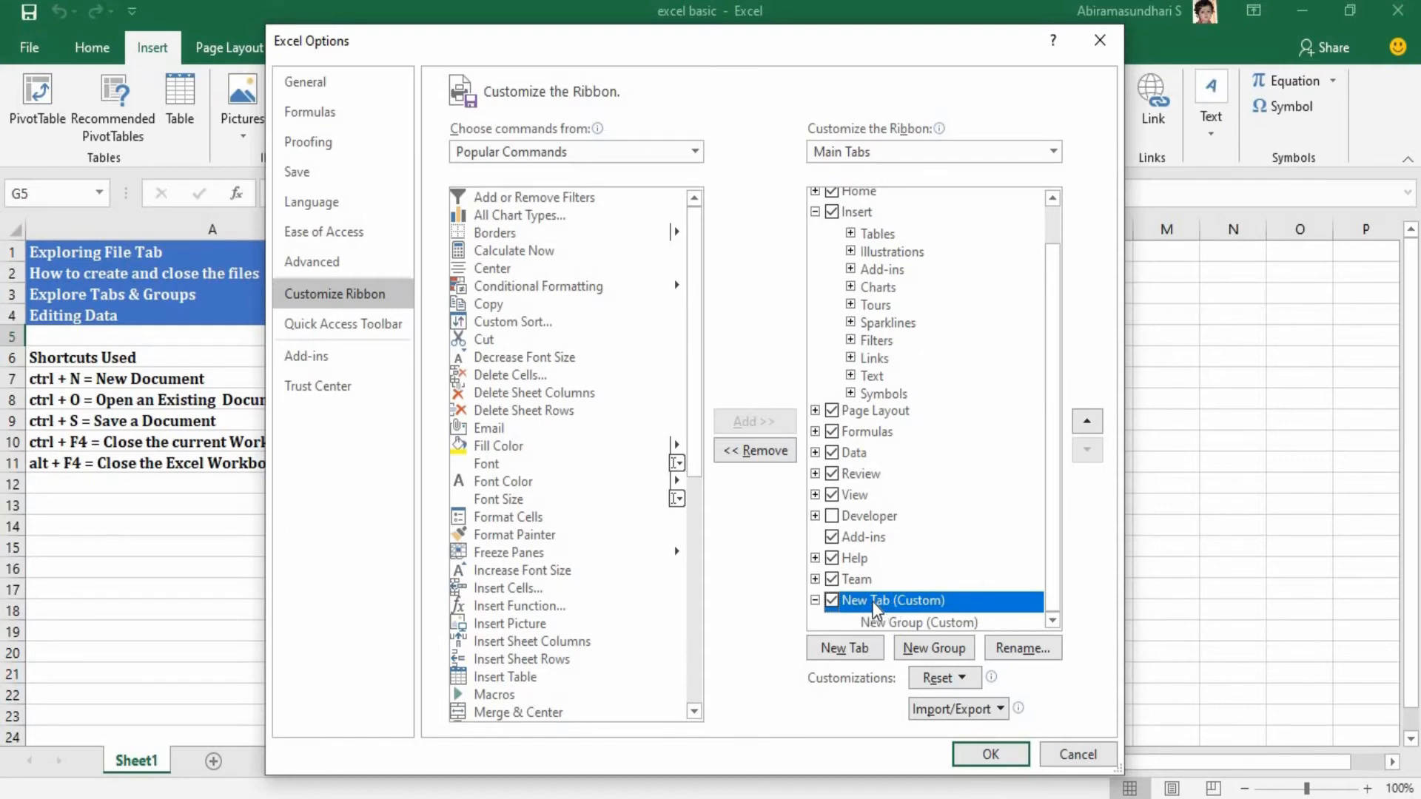
left_click(1013, 651)
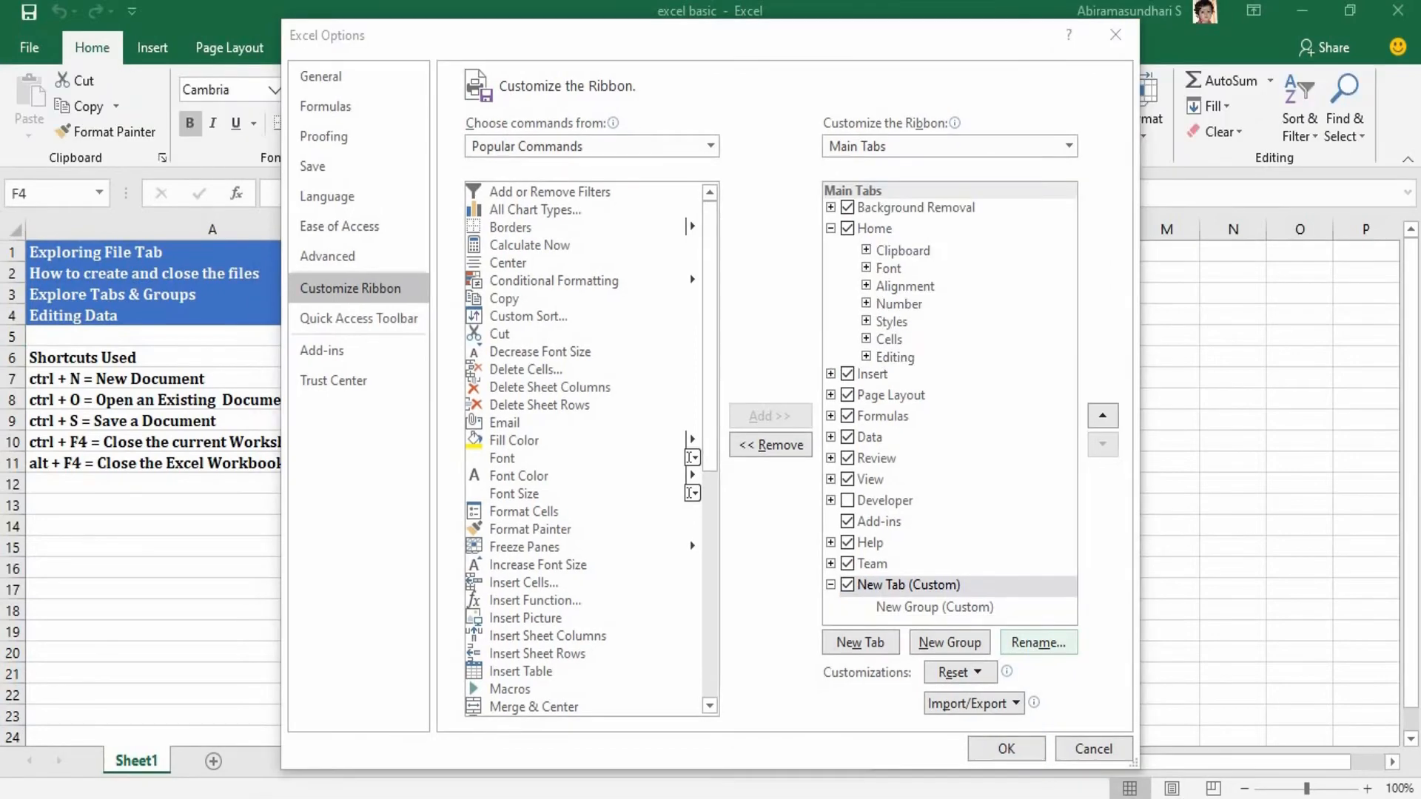
left_click(1040, 644)
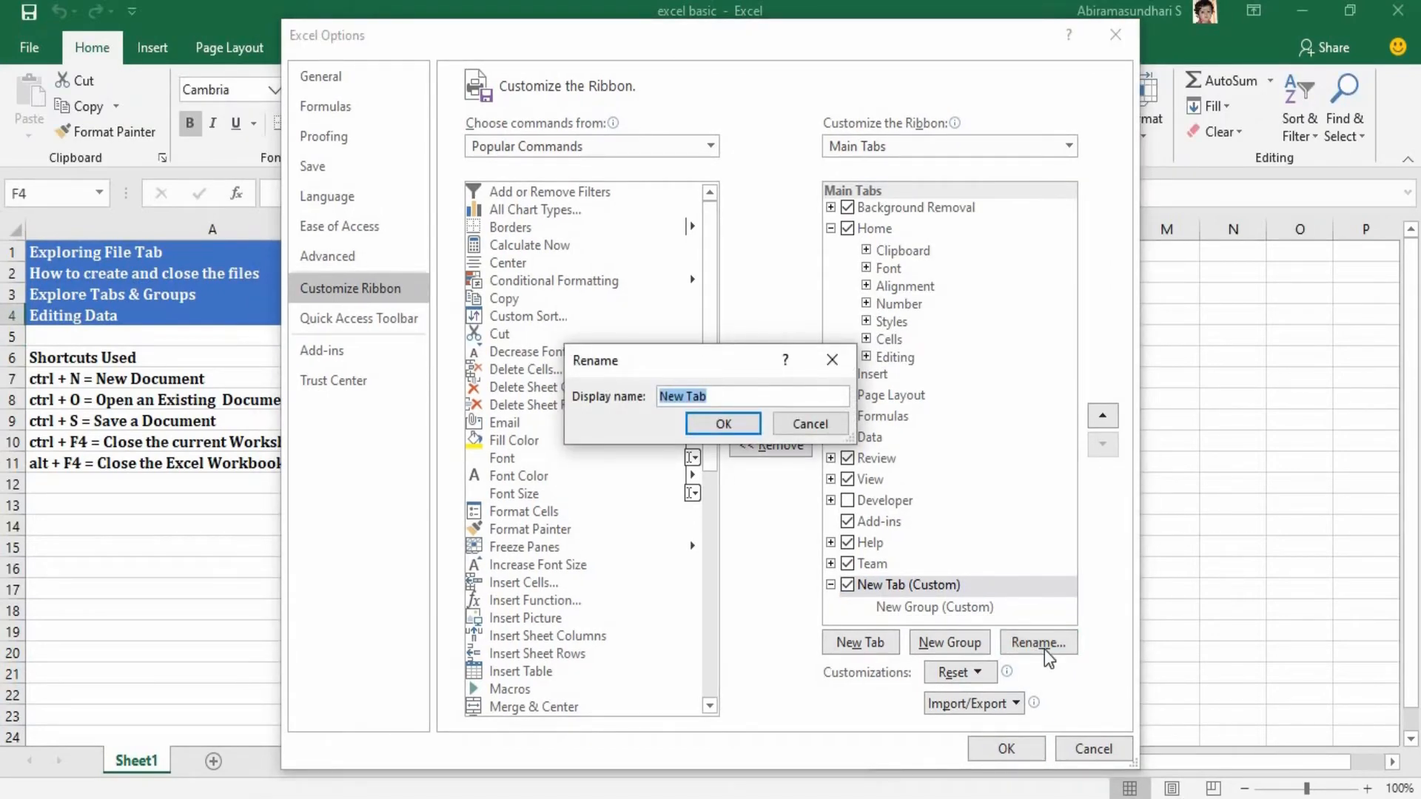
type("Home of Pr")
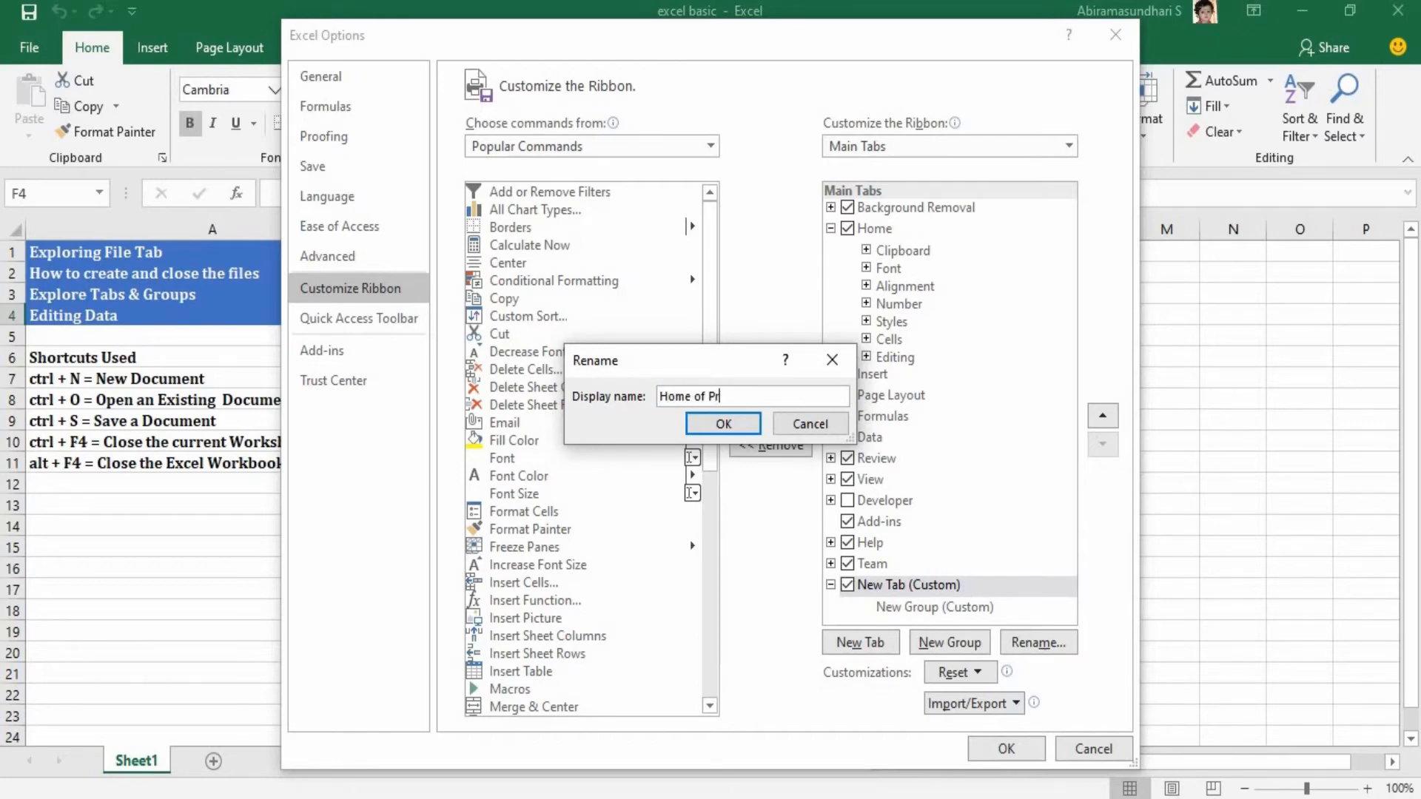
type("ogramming")
key("Return")
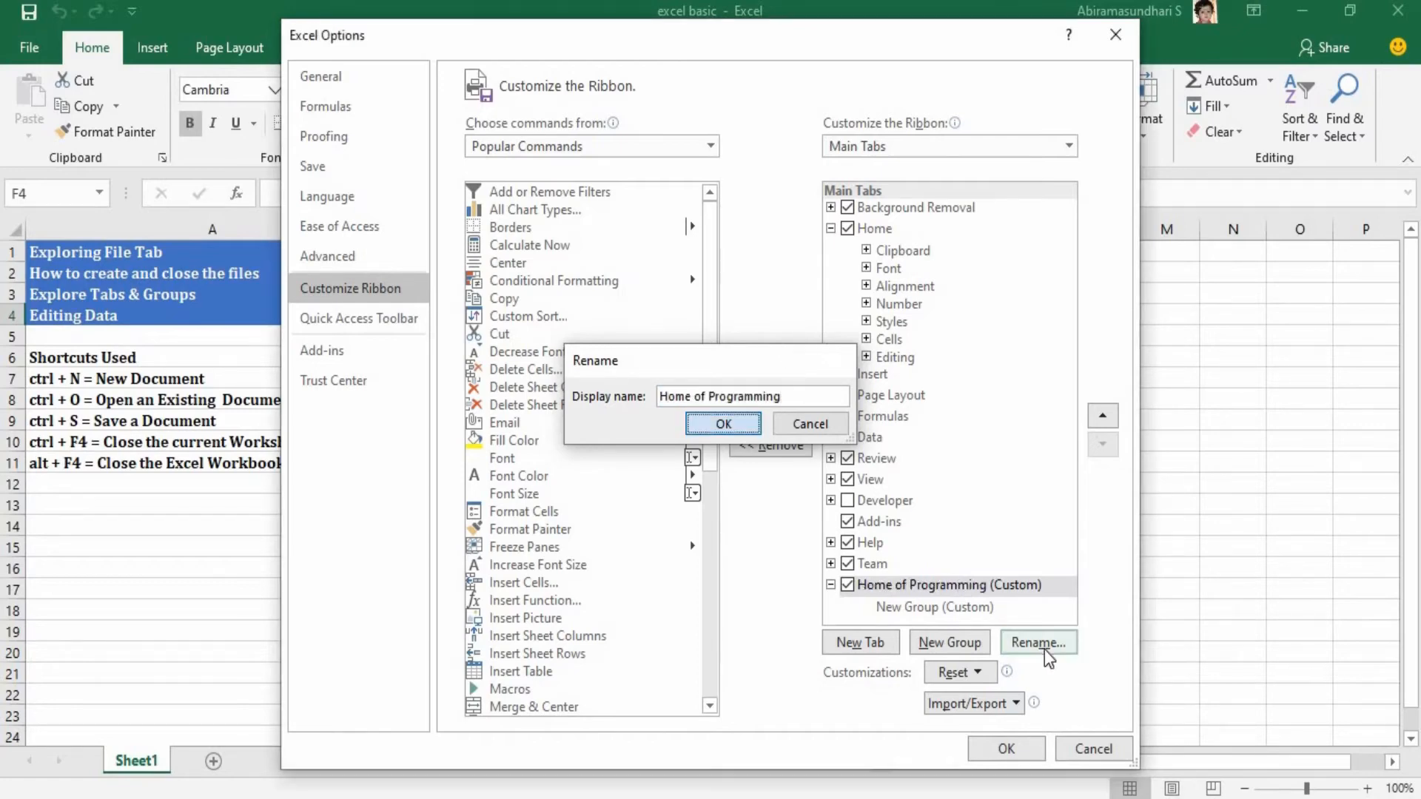
left_click(1006, 749)
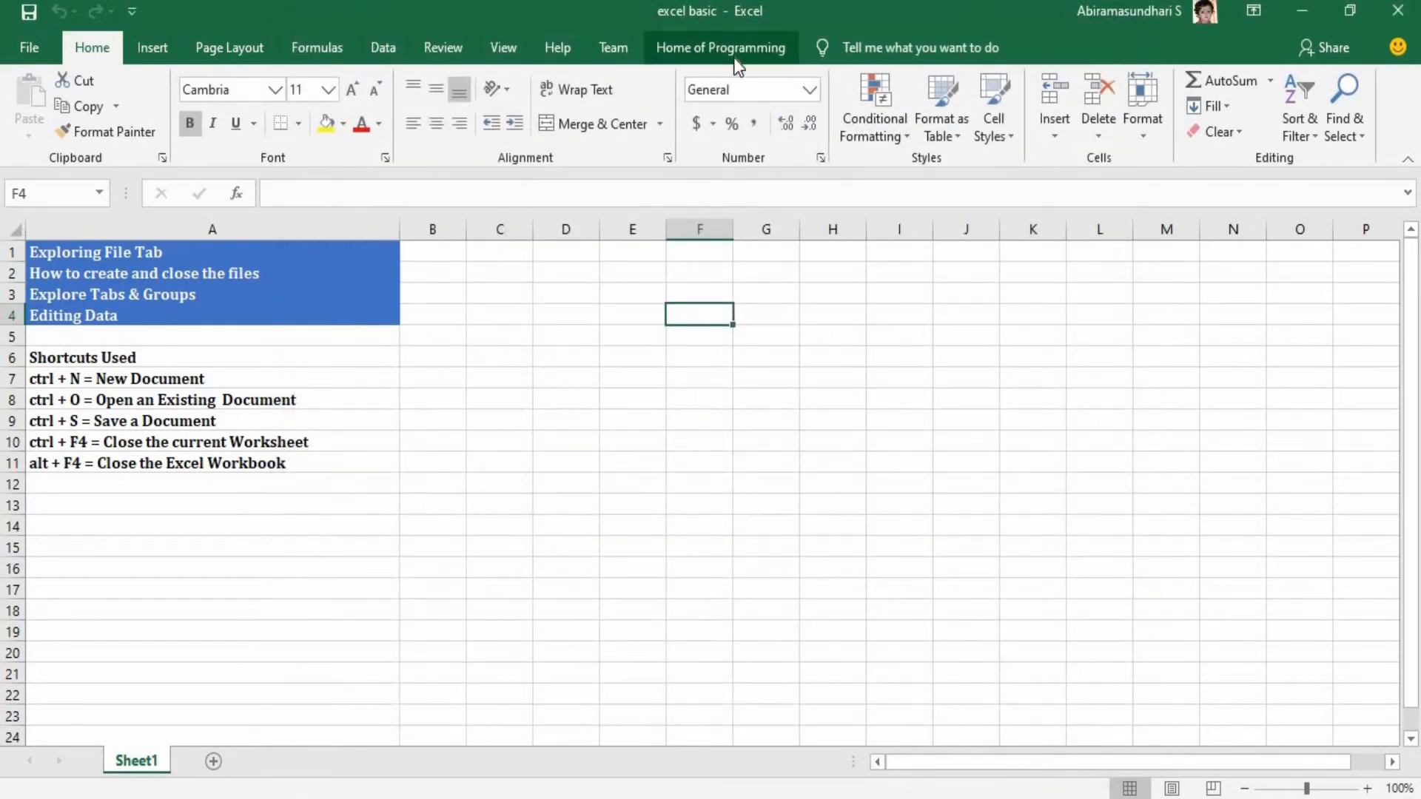
left_click(737, 59)
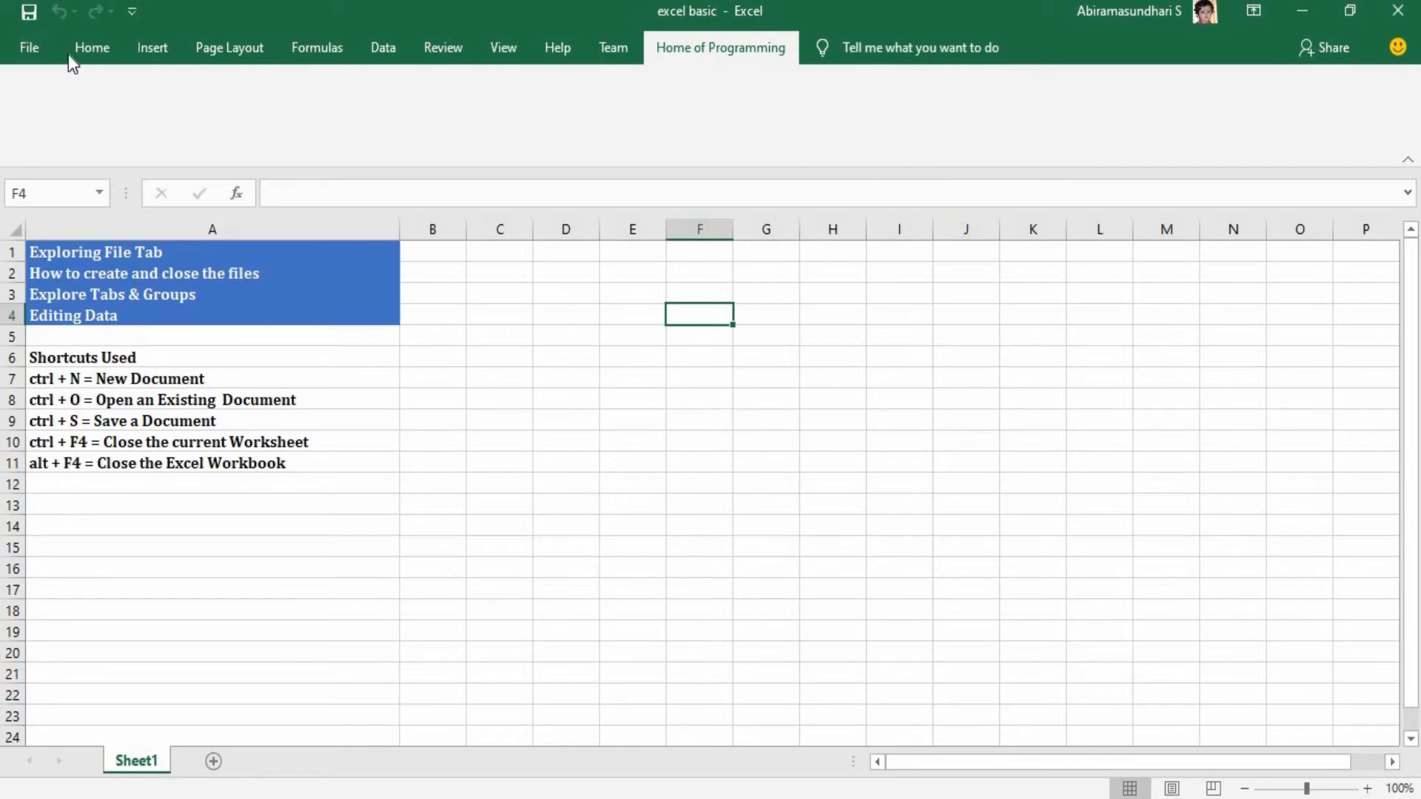
In the ribbon customization options, rename the new group under the Home of Programming tab to "Font Styles".
left_click(43, 47)
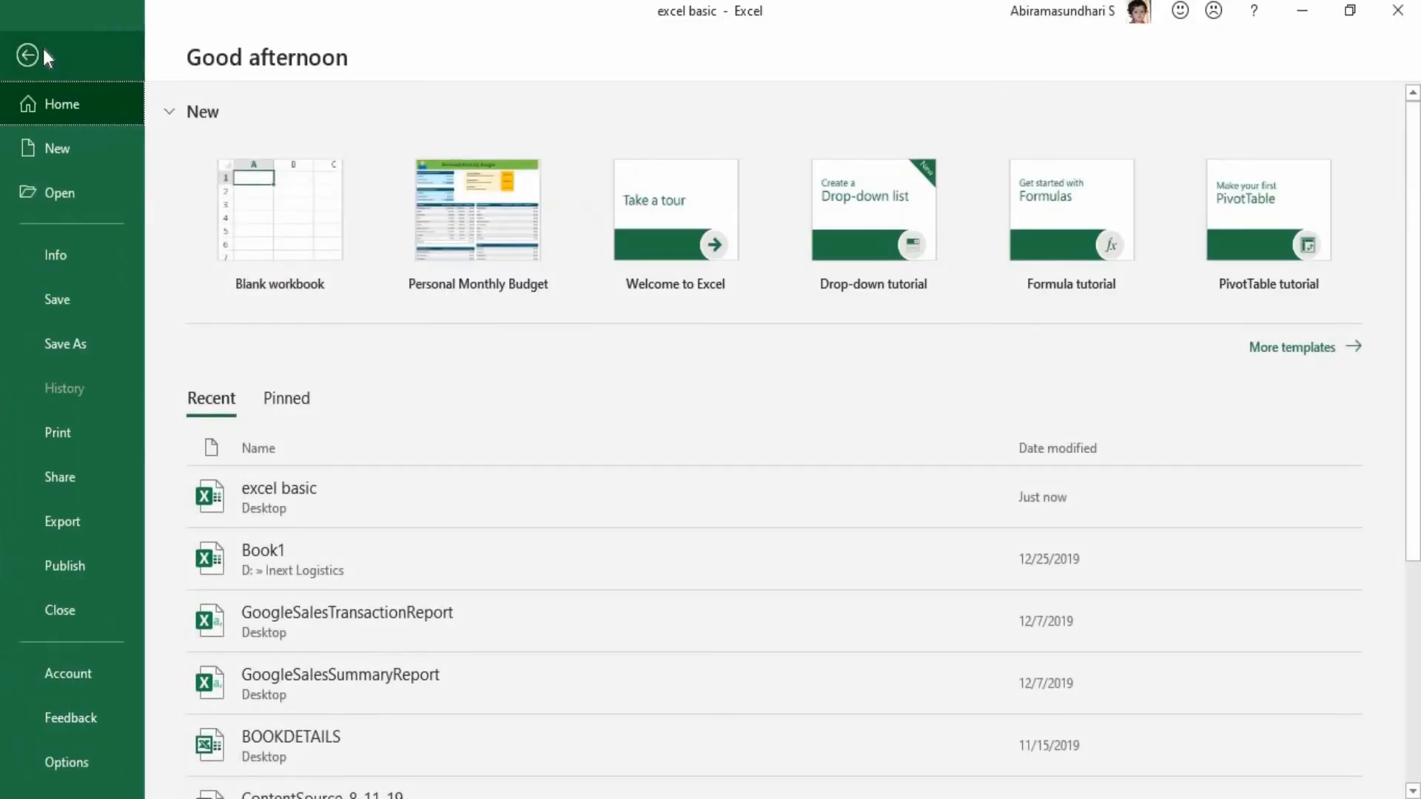
left_click(81, 758)
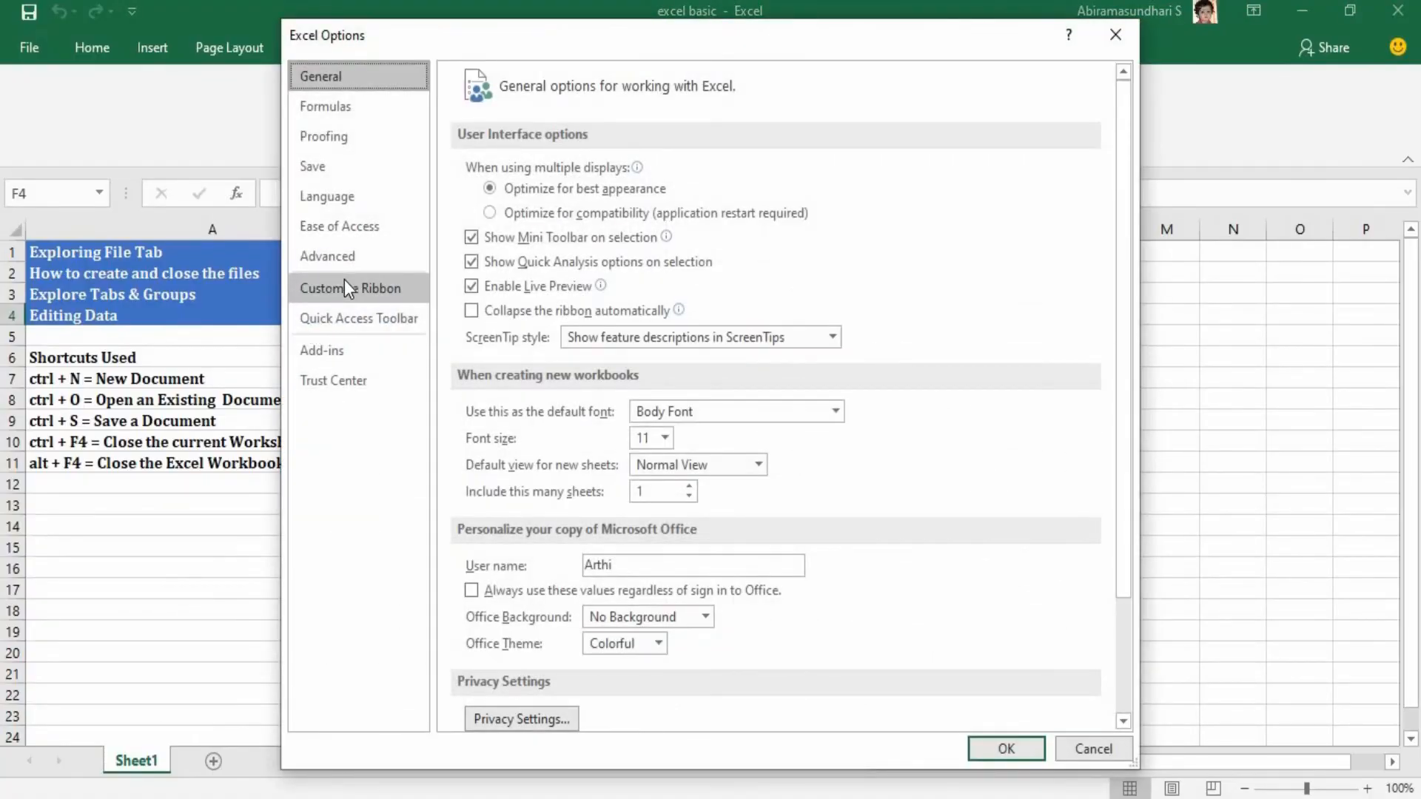
left_click(344, 286)
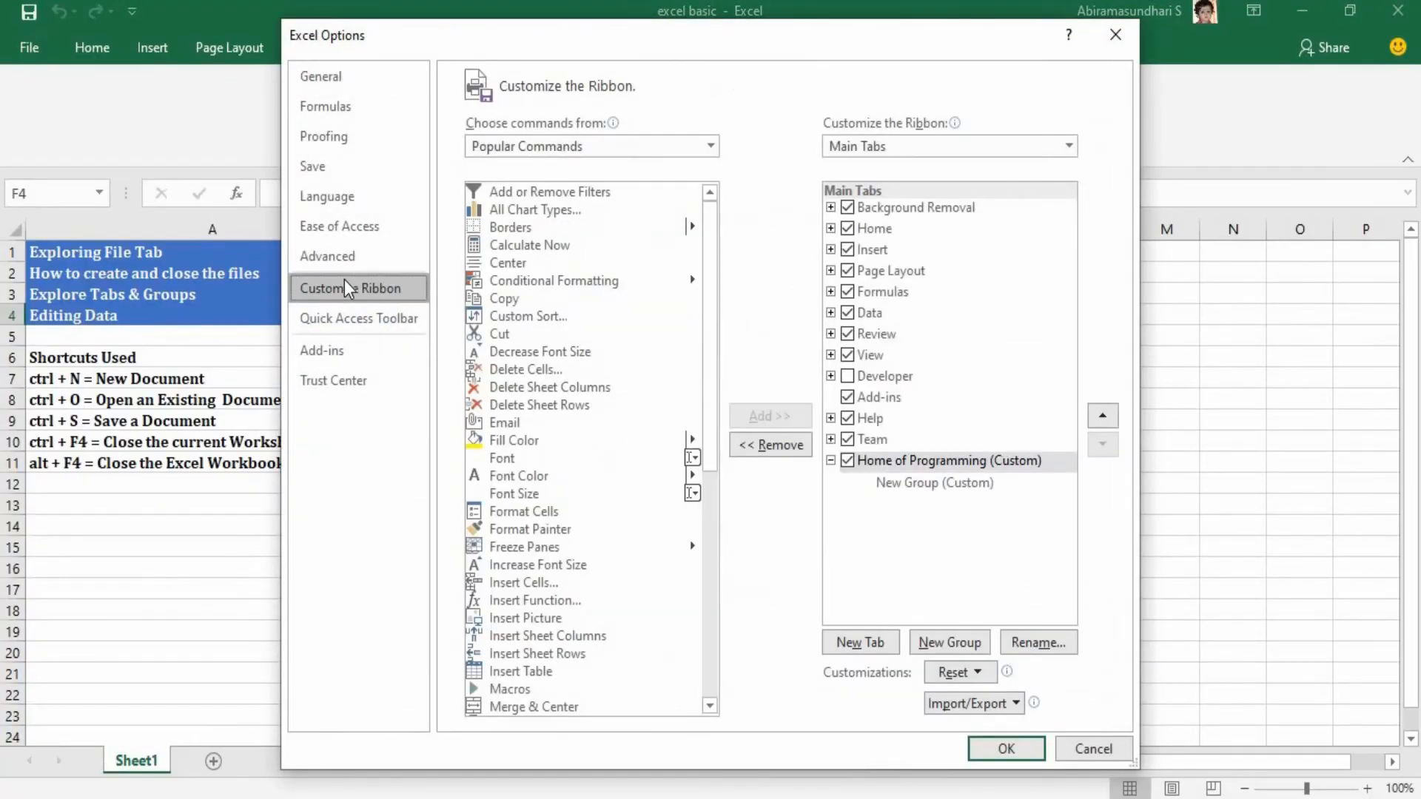
left_click(900, 493)
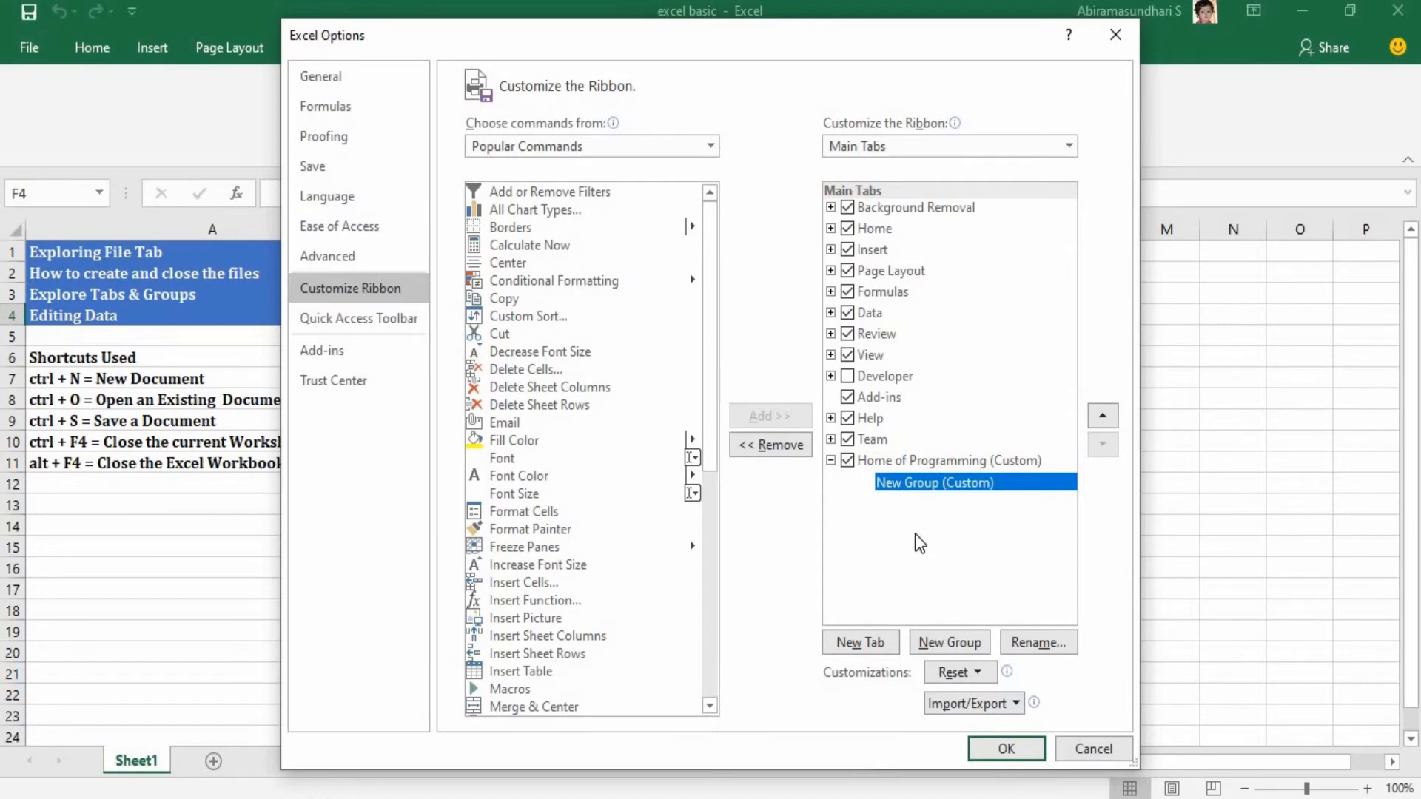
left_click(830, 228)
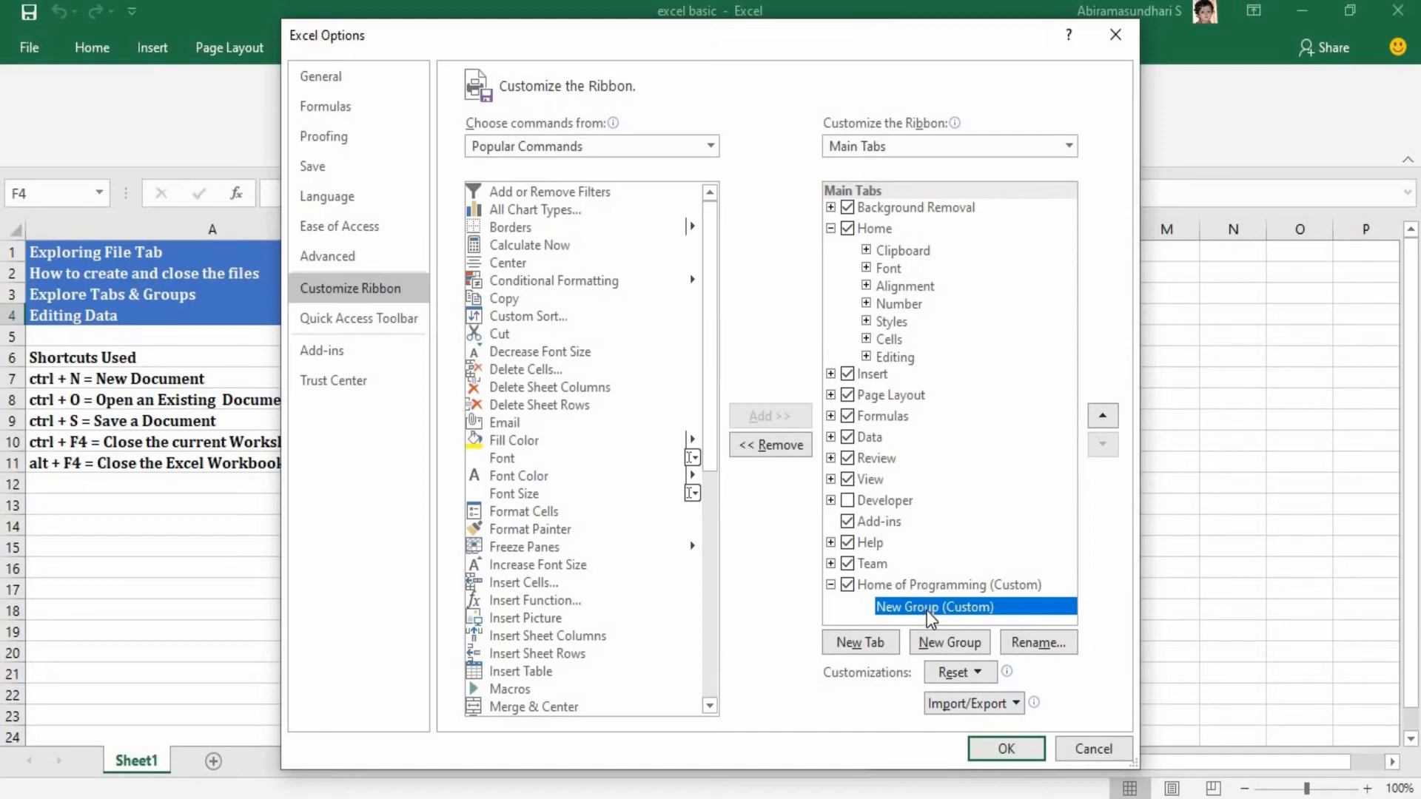
left_click(1022, 649)
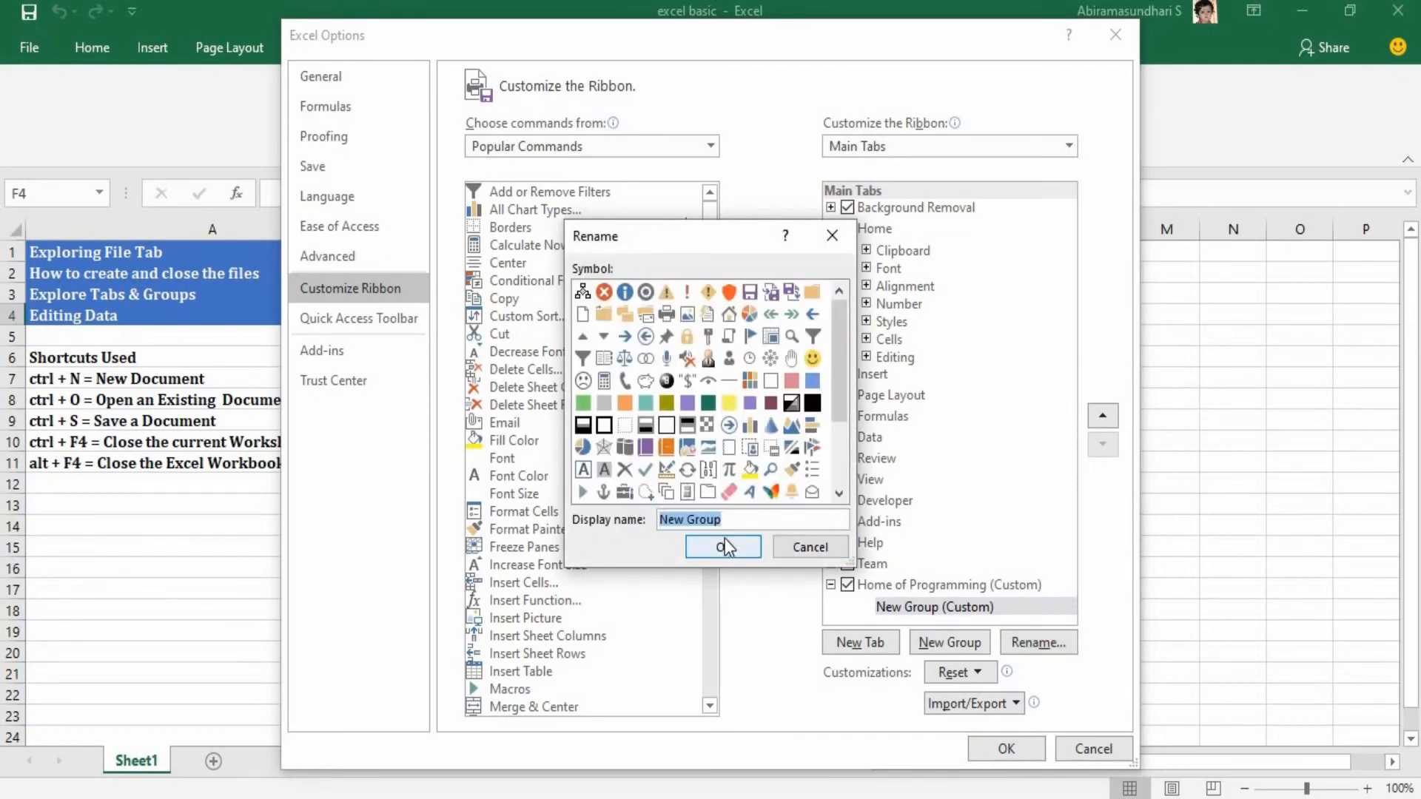
type("Font Styless")
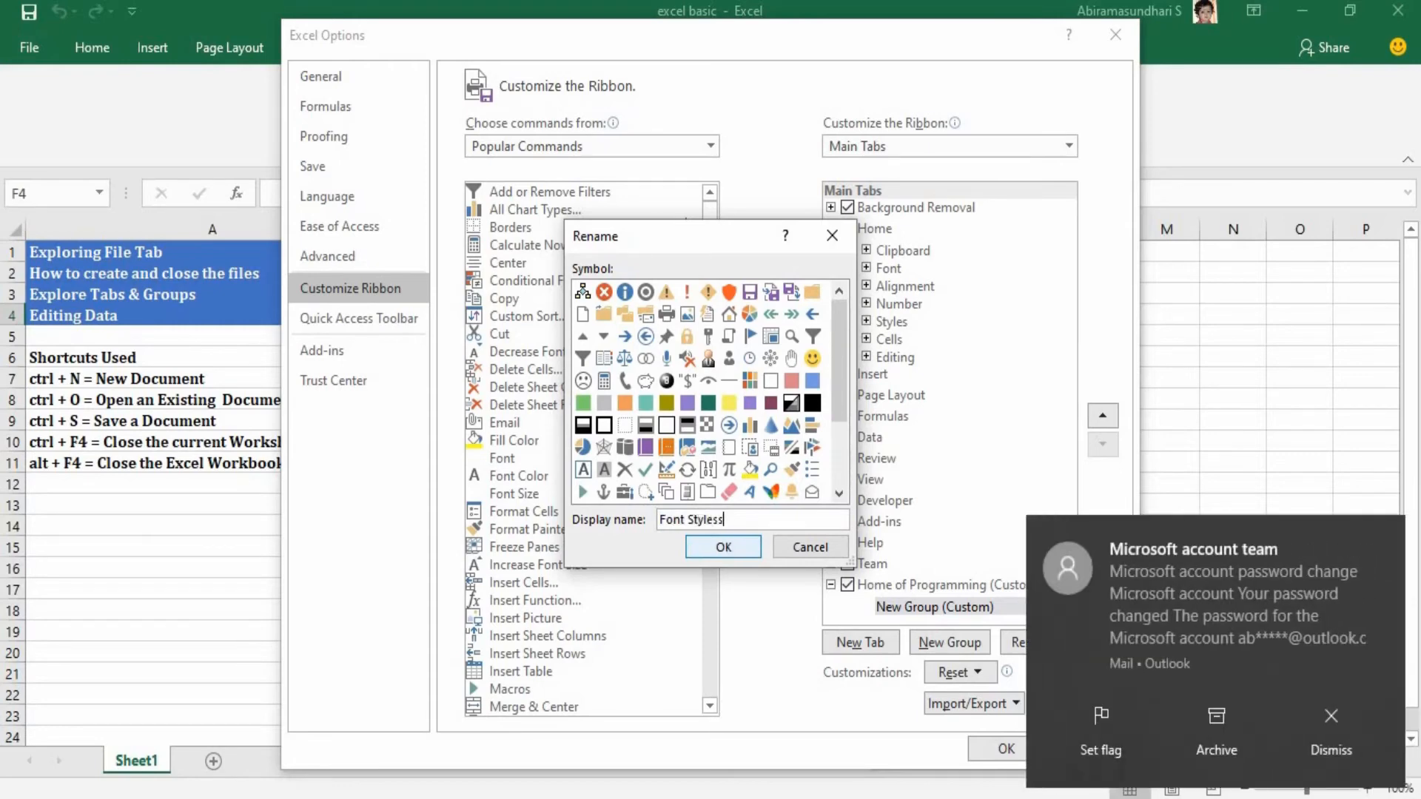
key("BackSpace")
left_click(724, 546)
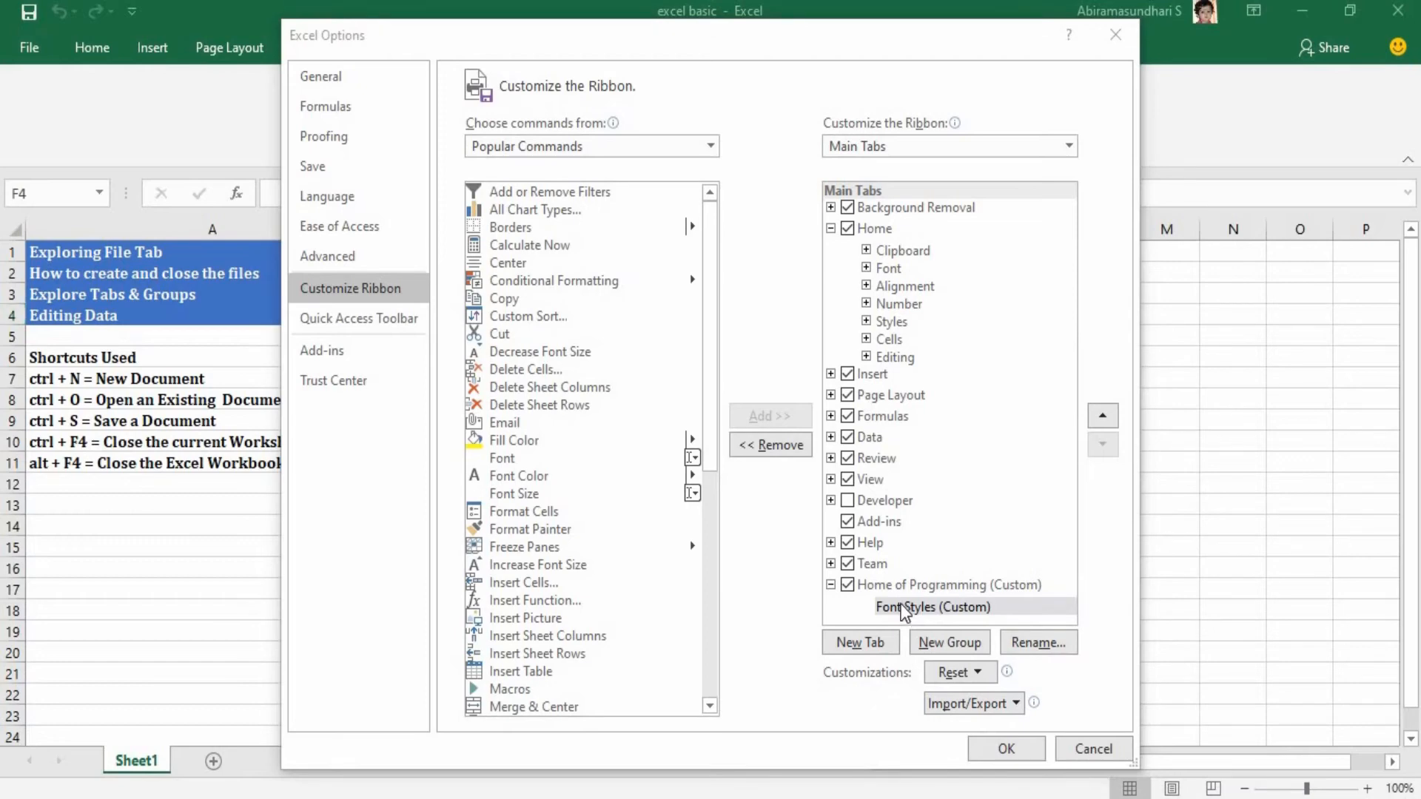
Add the Font Color and Font Size commands to the Font Styles group, apply the change, and compare the custom tab with the Home tab.
left_click(937, 608)
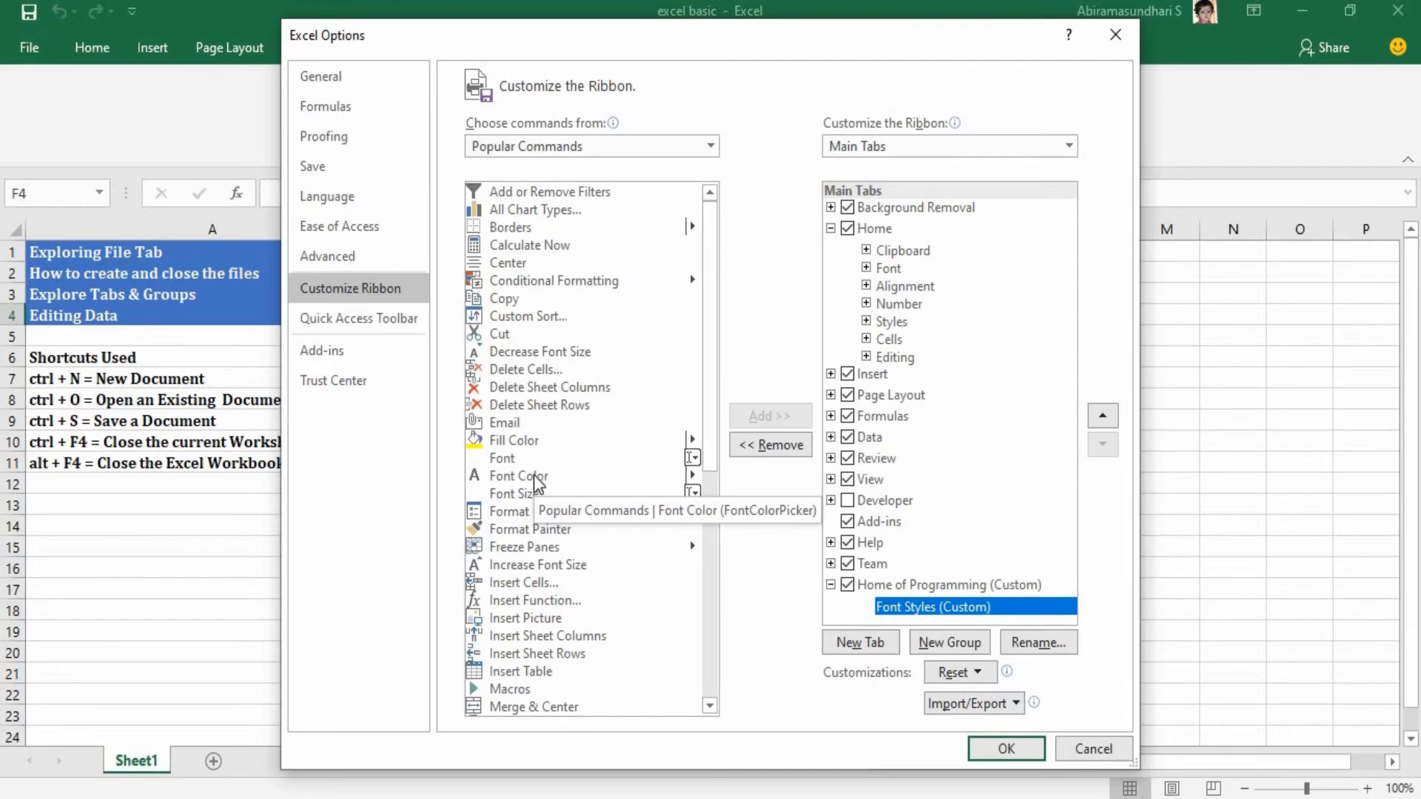
left_click_drag(537, 483, 907, 613)
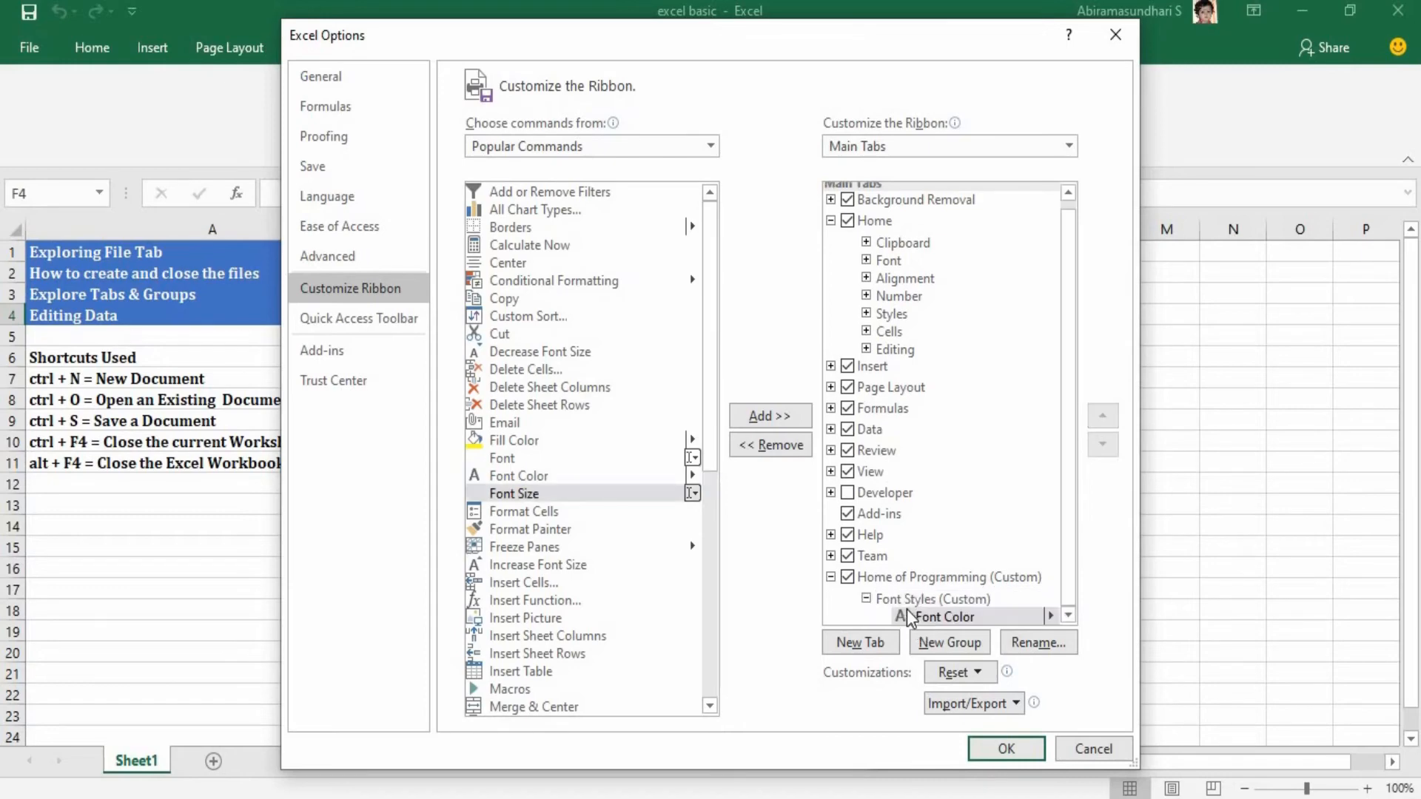
left_click(516, 476)
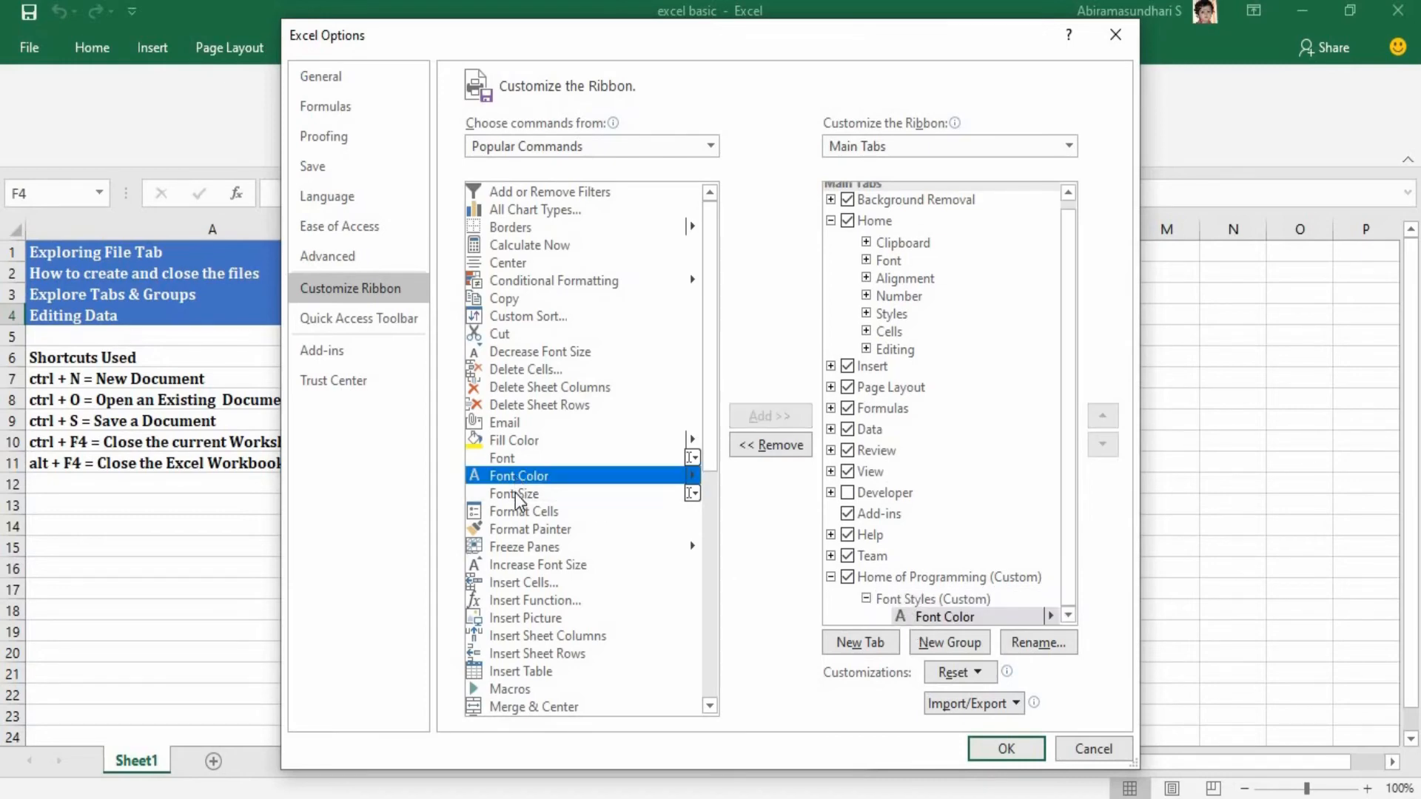
left_click_drag(516, 493, 919, 613)
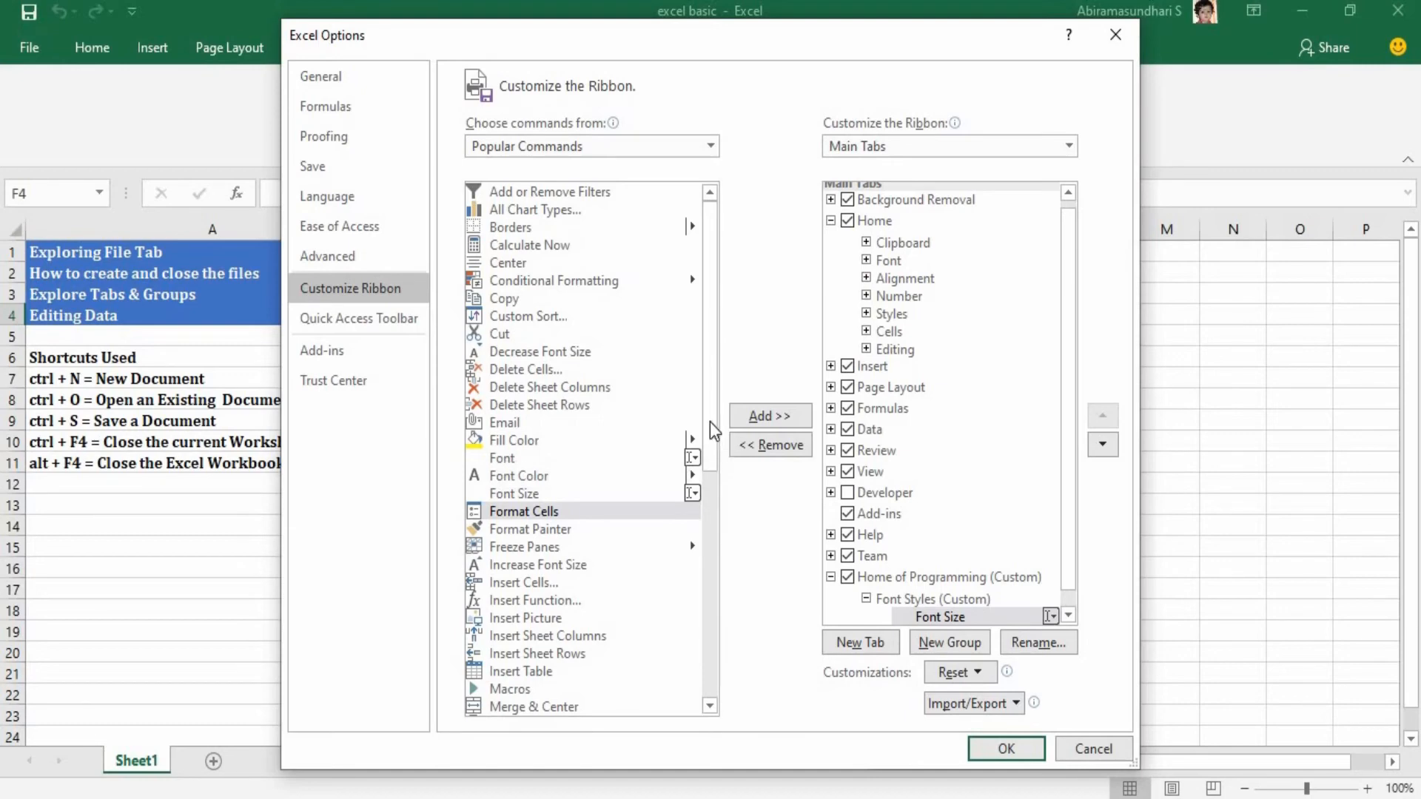
left_click_drag(709, 456, 717, 541)
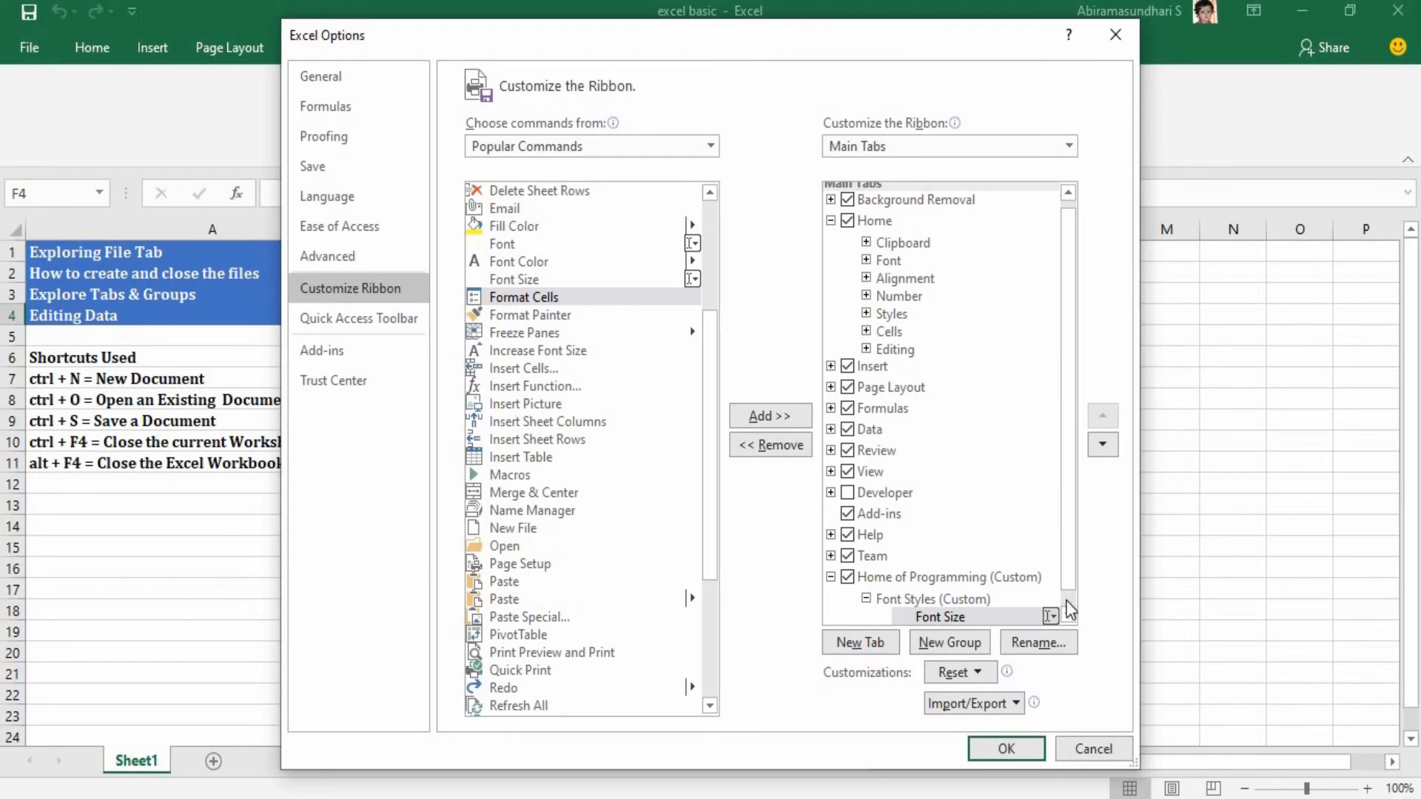
left_click(1004, 749)
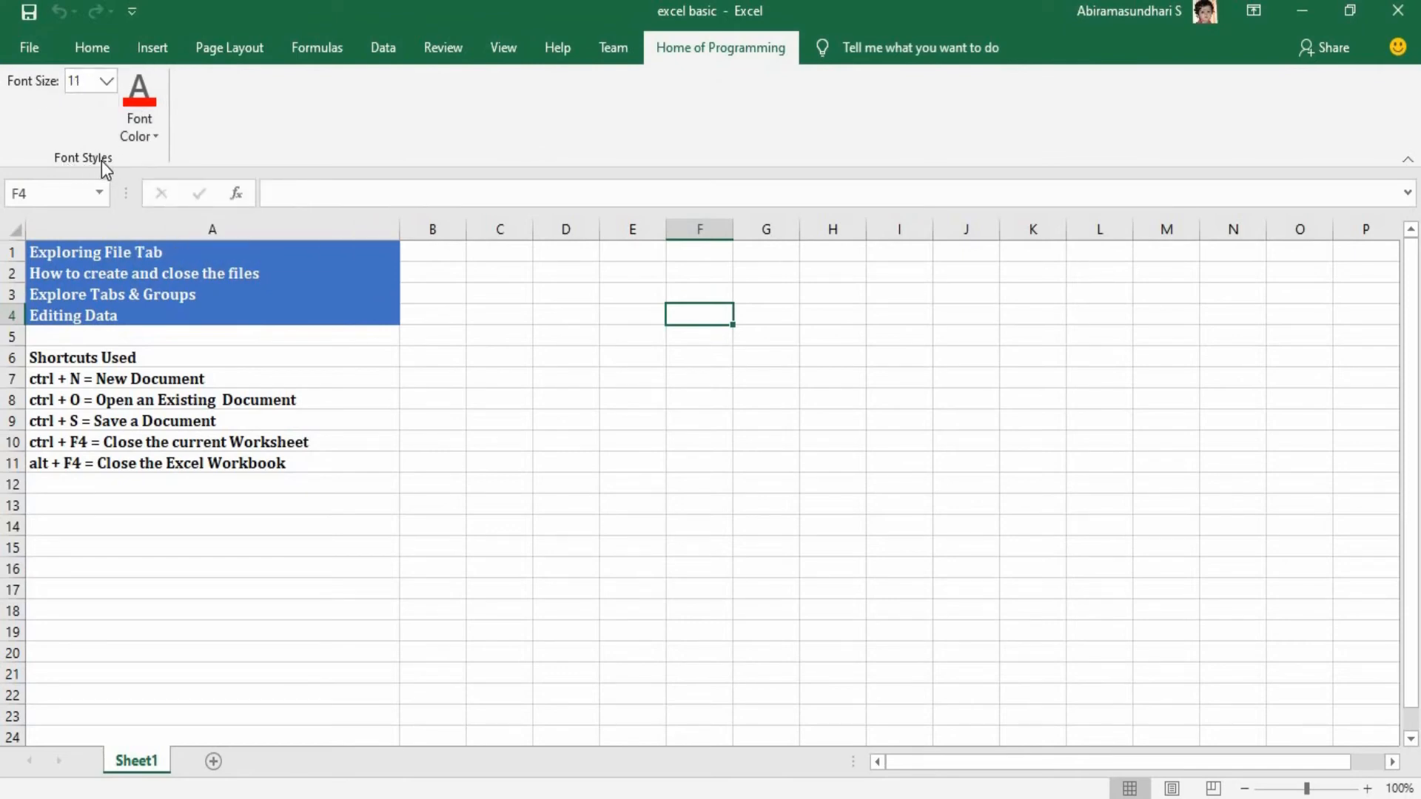
left_click(96, 41)
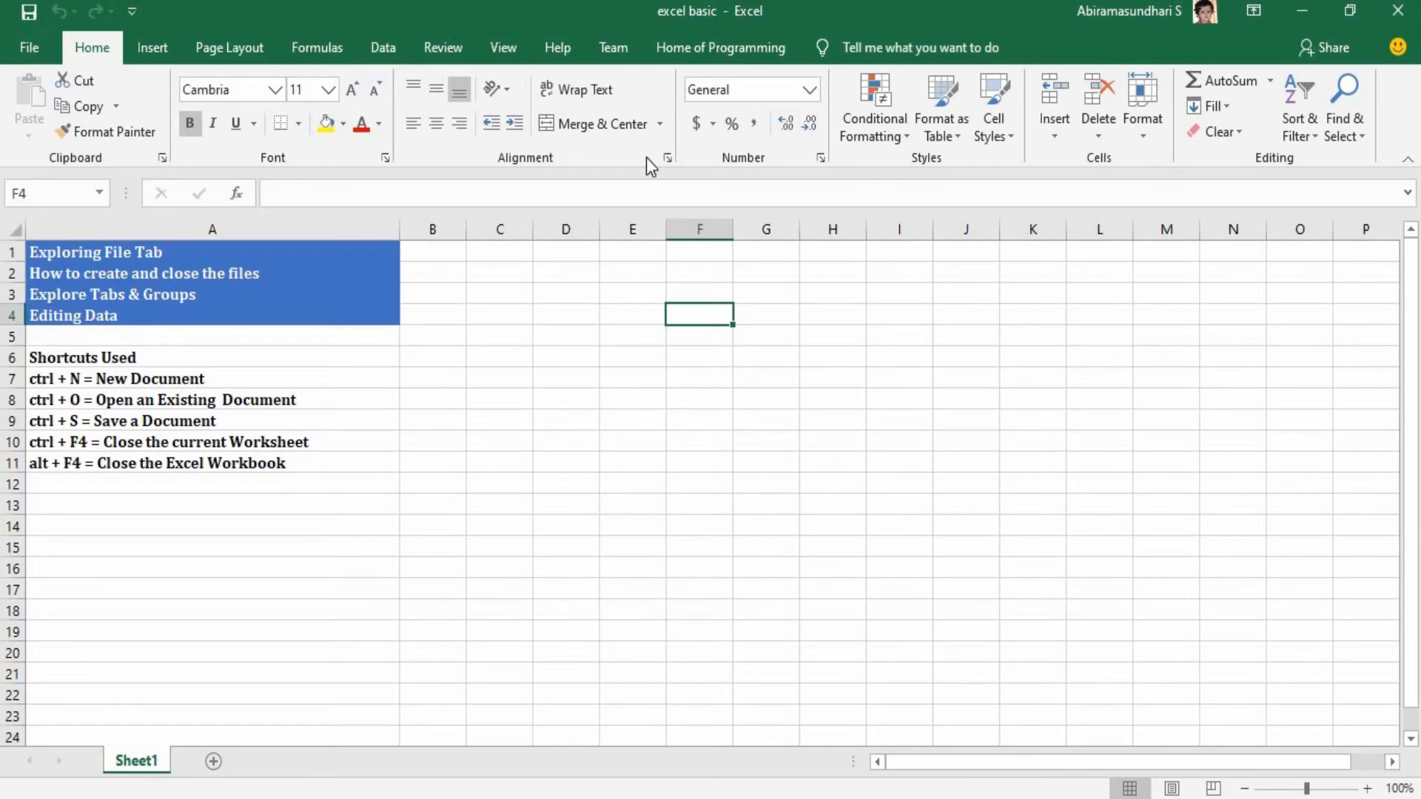
left_click(762, 48)
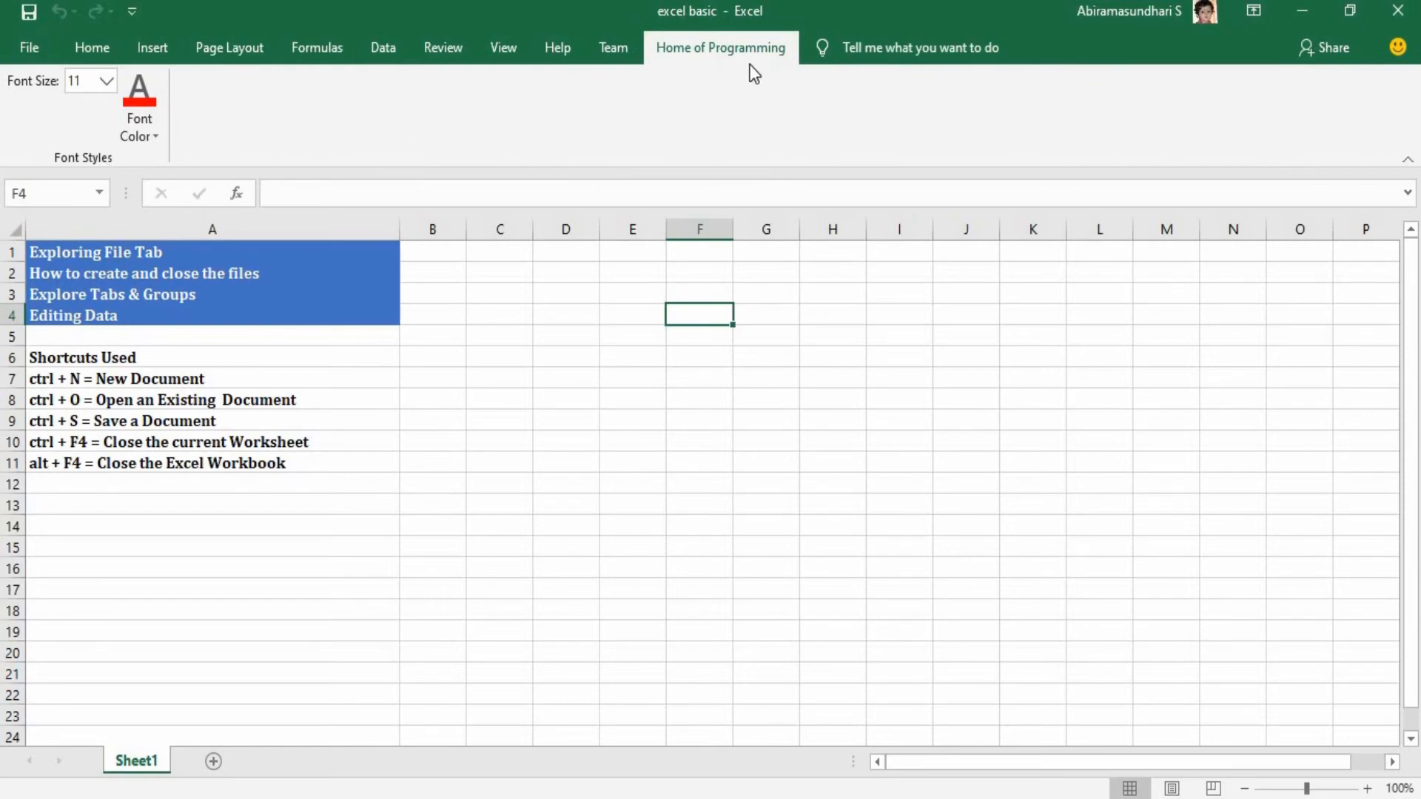
Add a second custom group to the Home of Programming tab in the ribbon customization options and name it "Inserting Media".
left_click(31, 49)
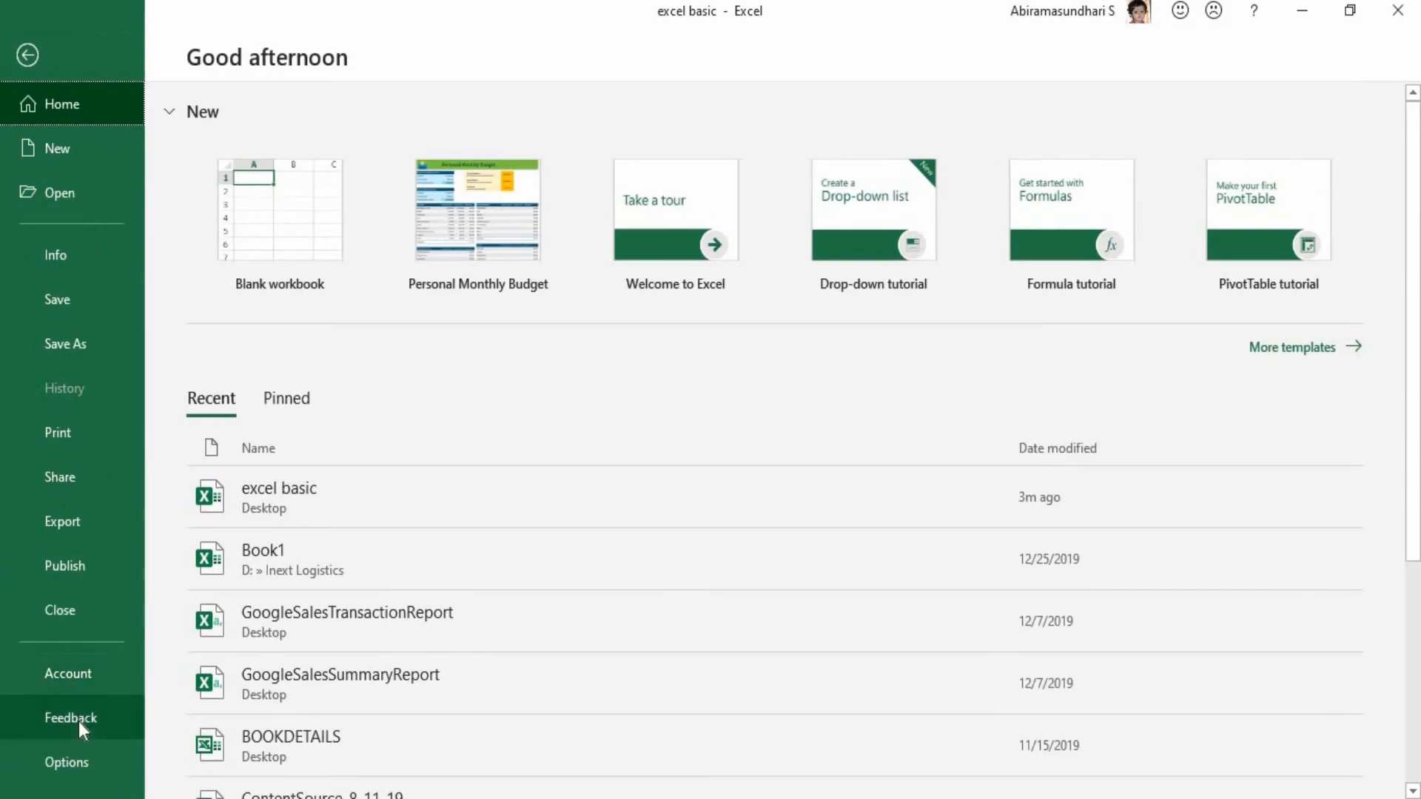
left_click(78, 763)
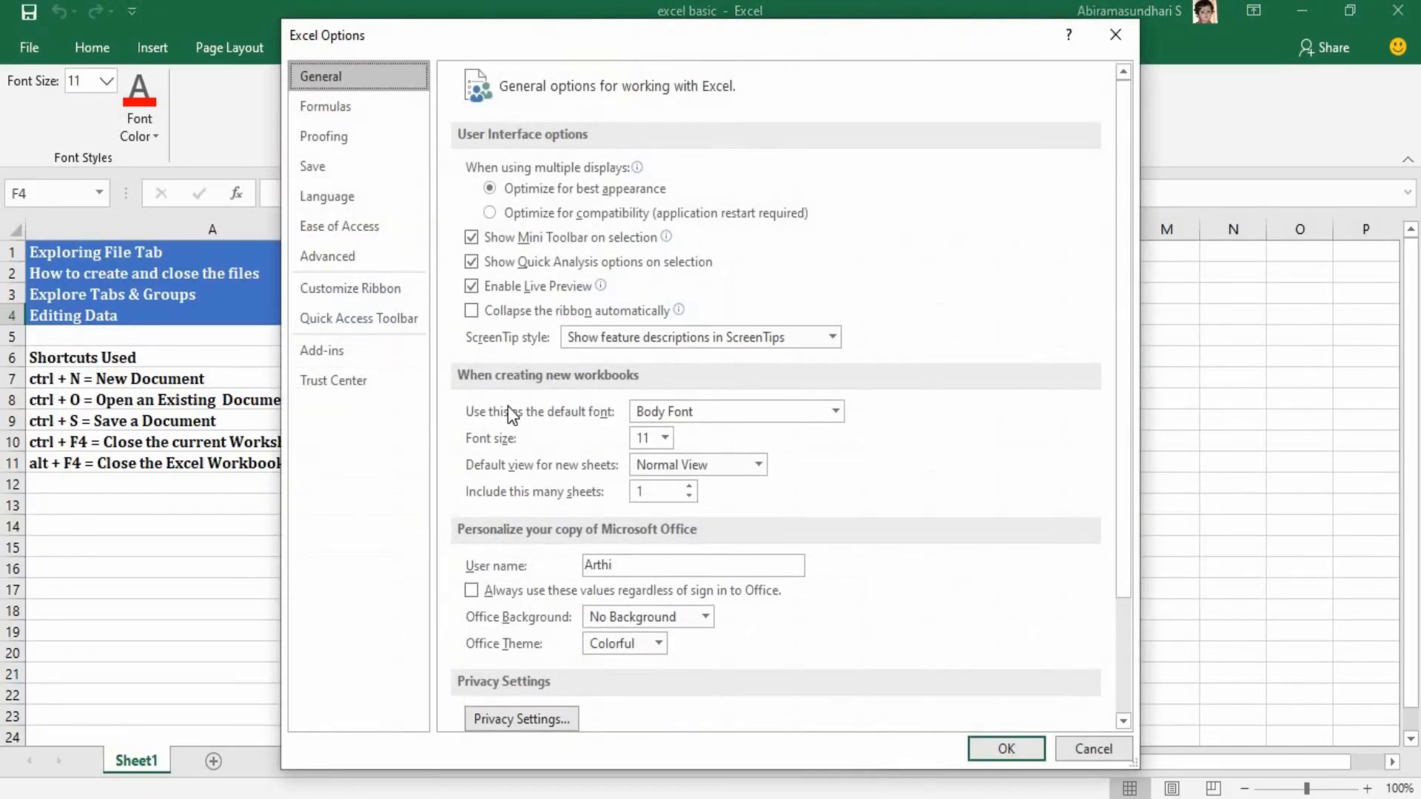
left_click(393, 291)
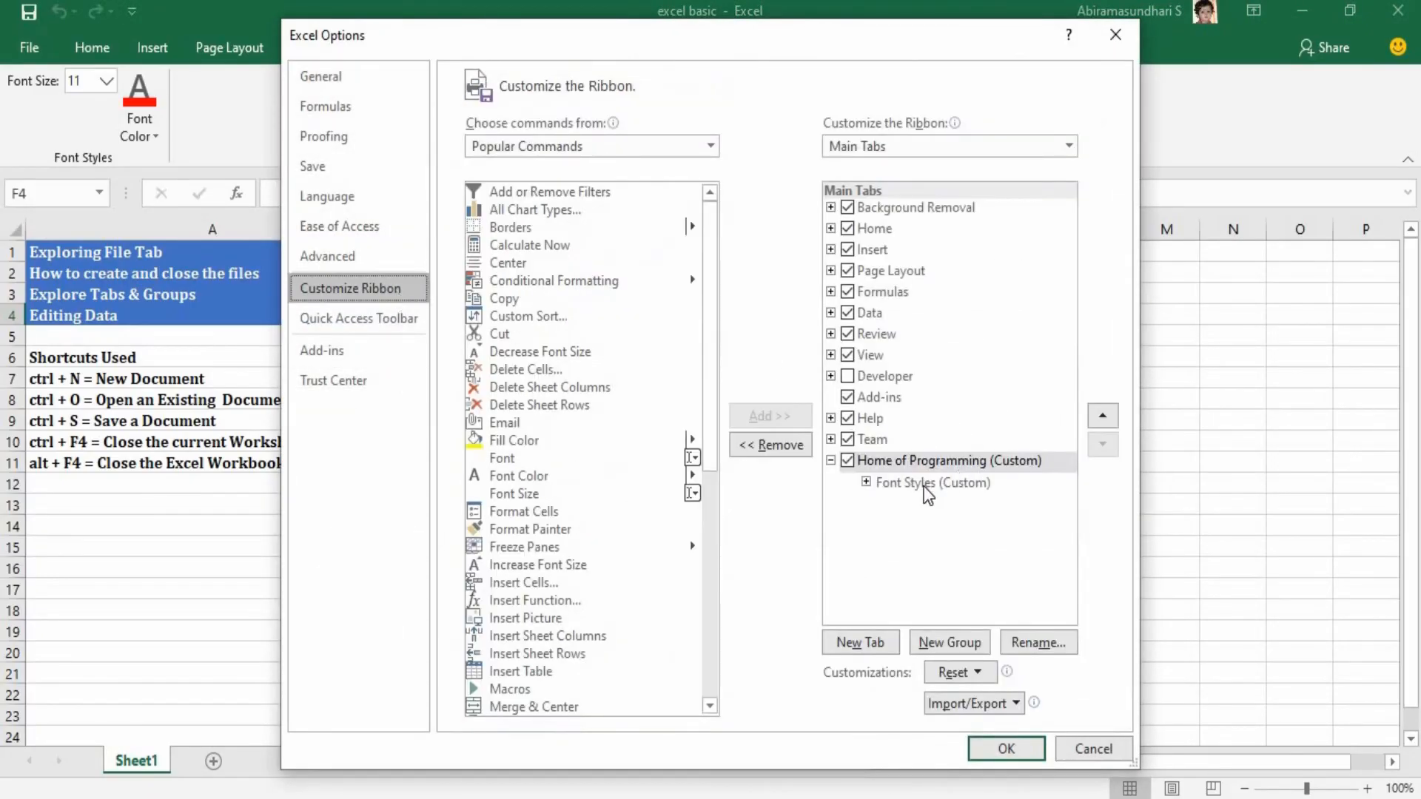
left_click(949, 643)
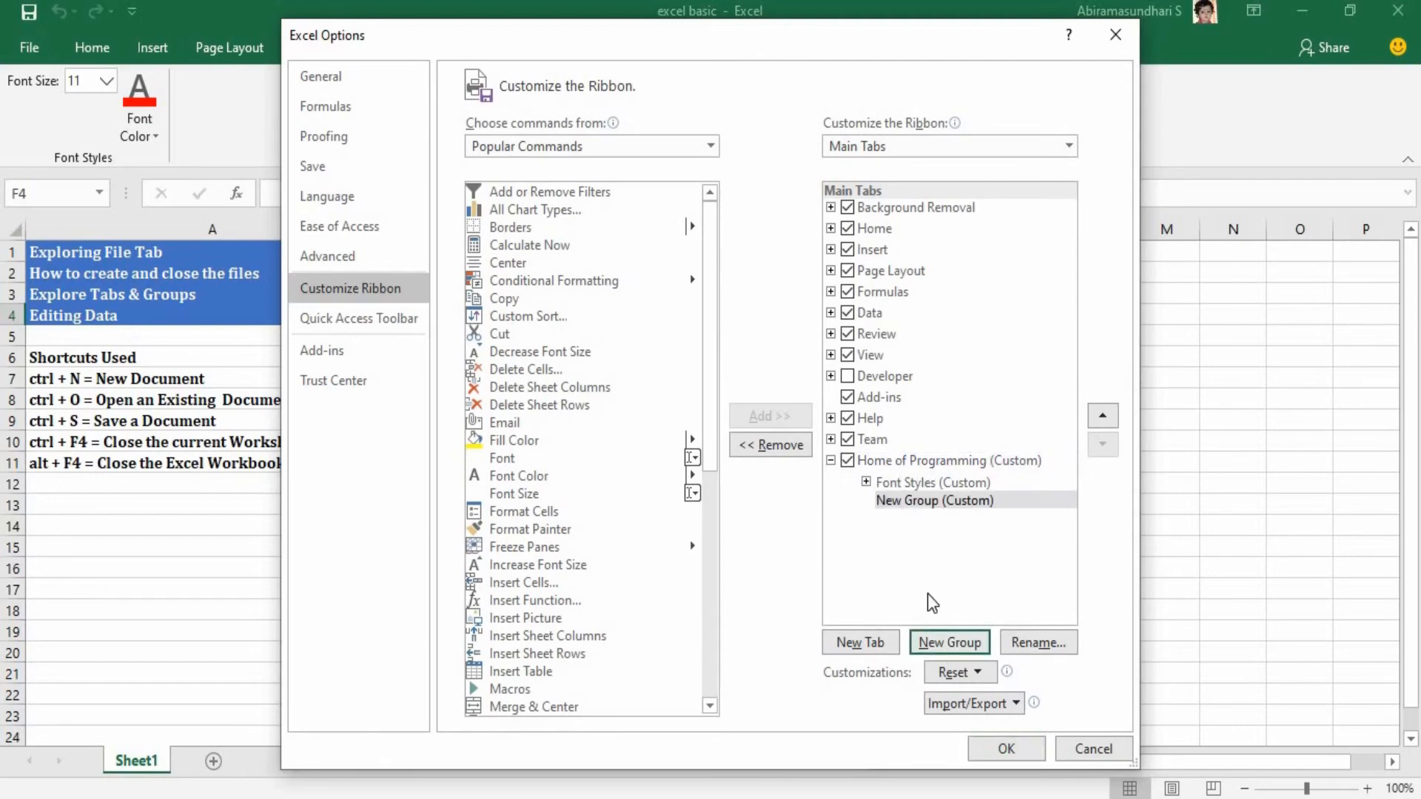
left_click(1012, 657)
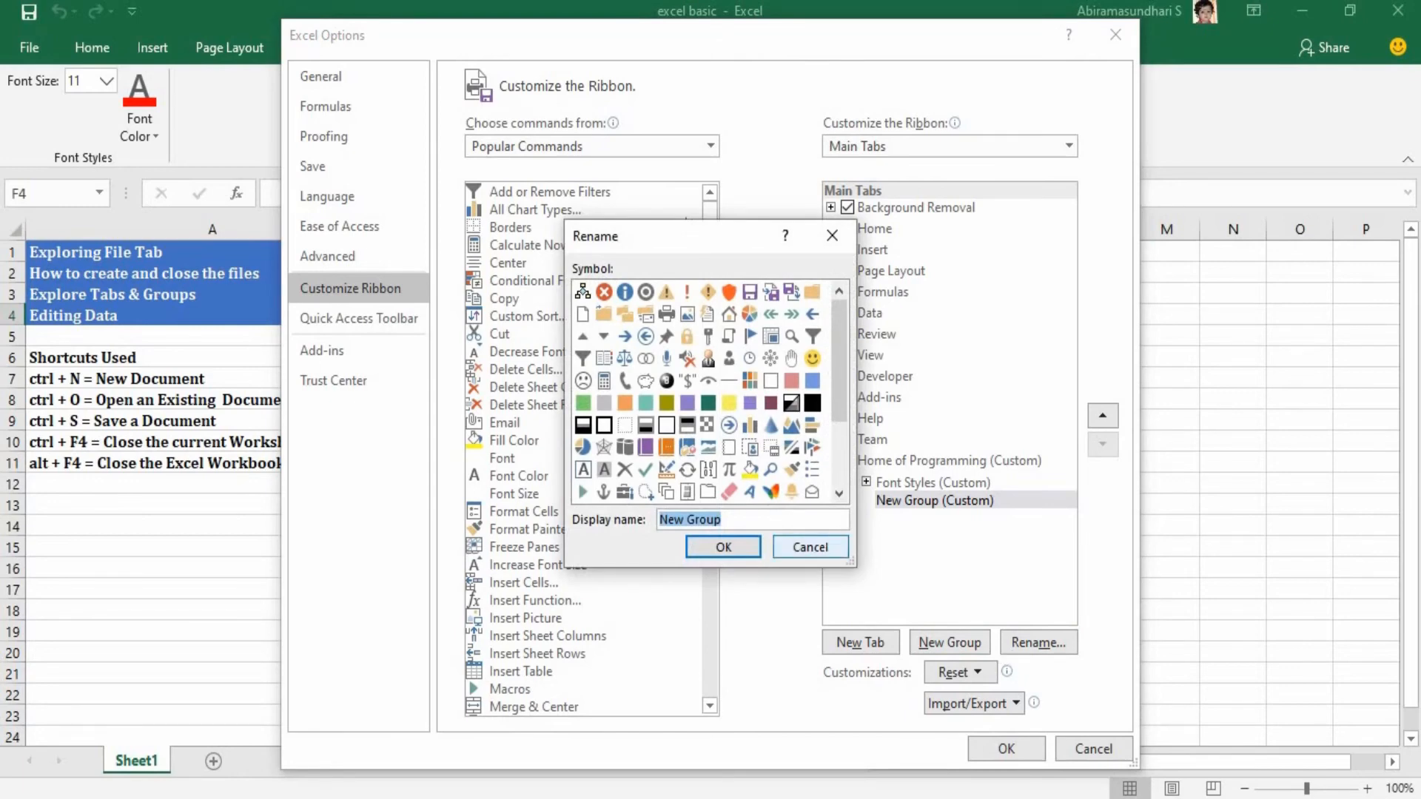
type("Iner")
key("BackSpace")
key("BackSpace")
type("serting Media")
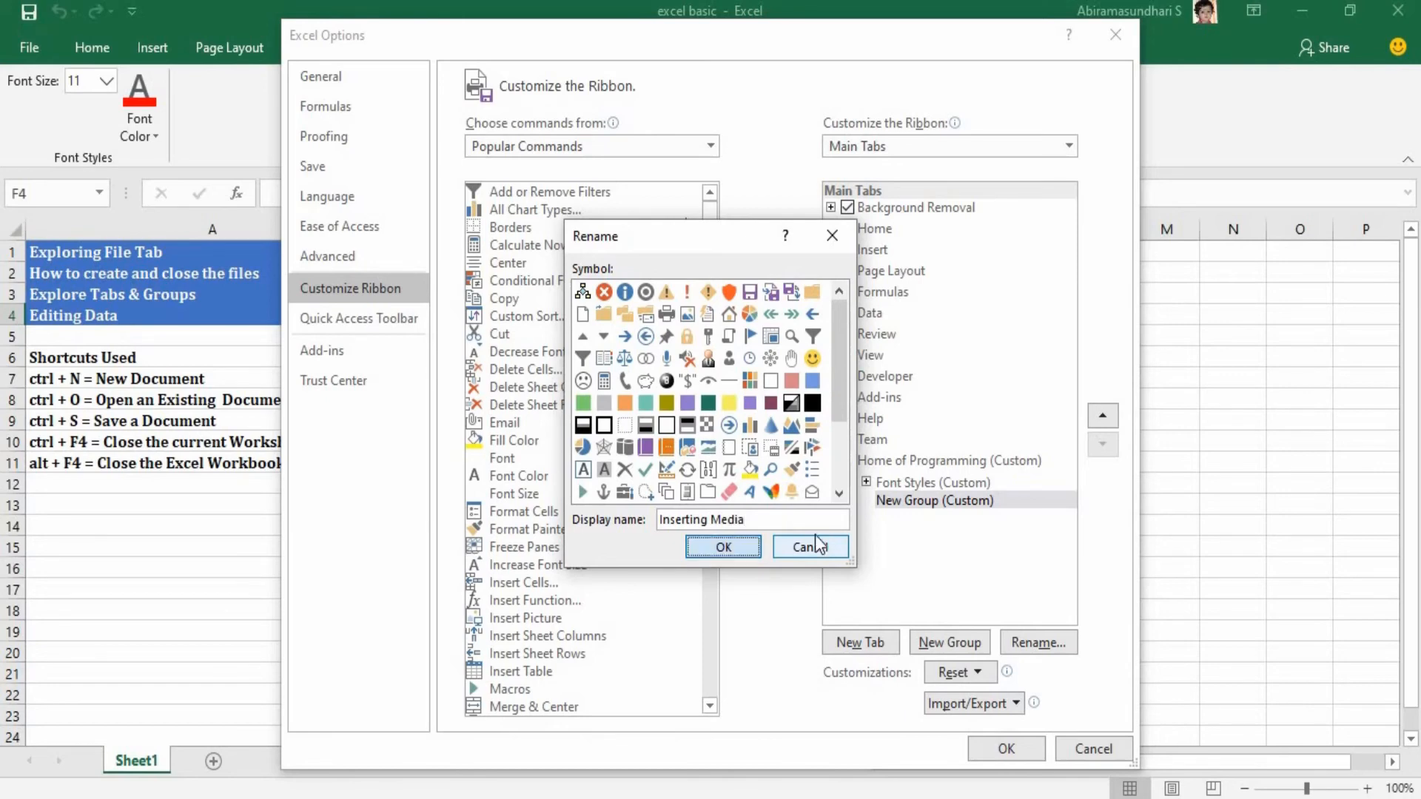
key("Return")
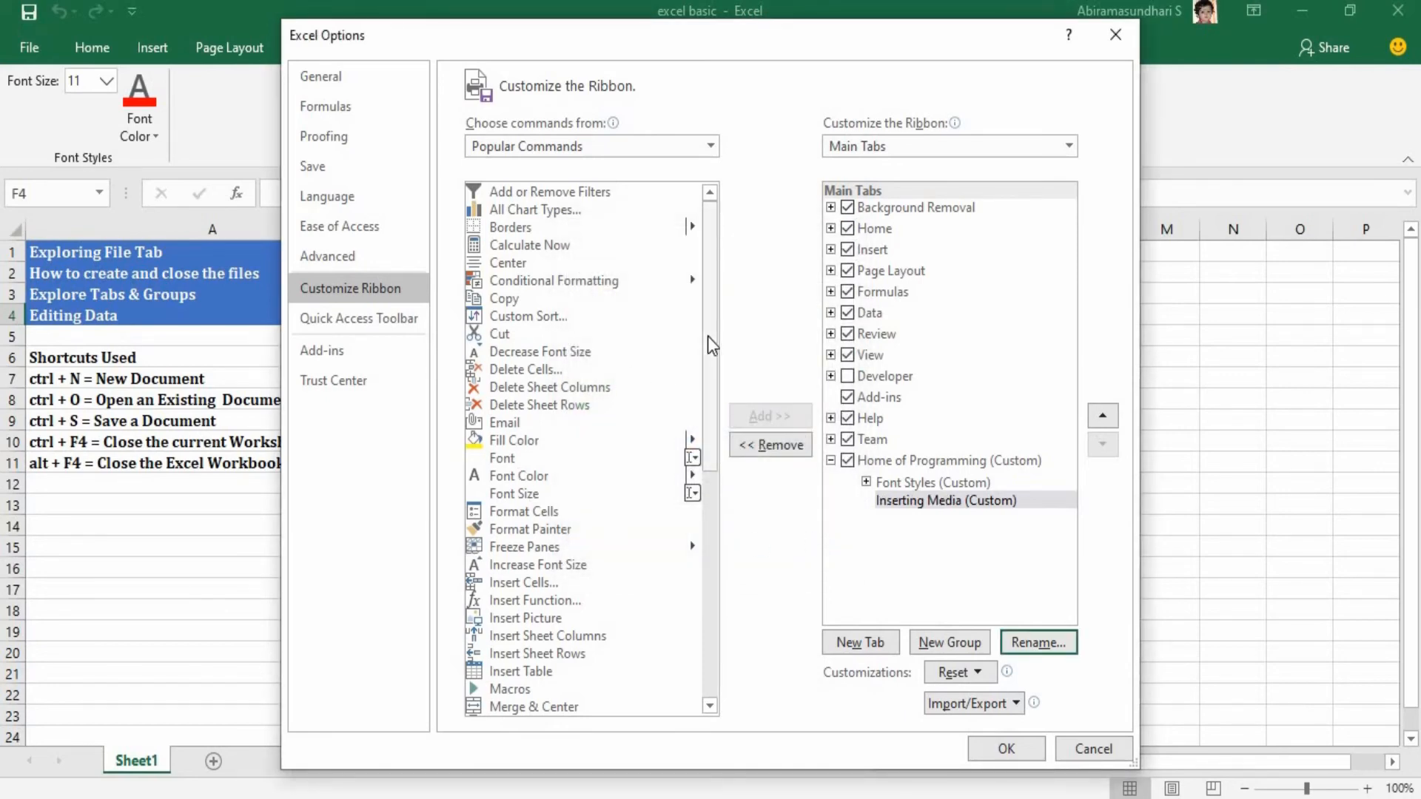
Add the Insert Table, Insert Picture, Insert Function and Insert Cells commands to the Inserting Media group, with Insert Function first, and apply the change.
scroll(710, 403, "down", 4)
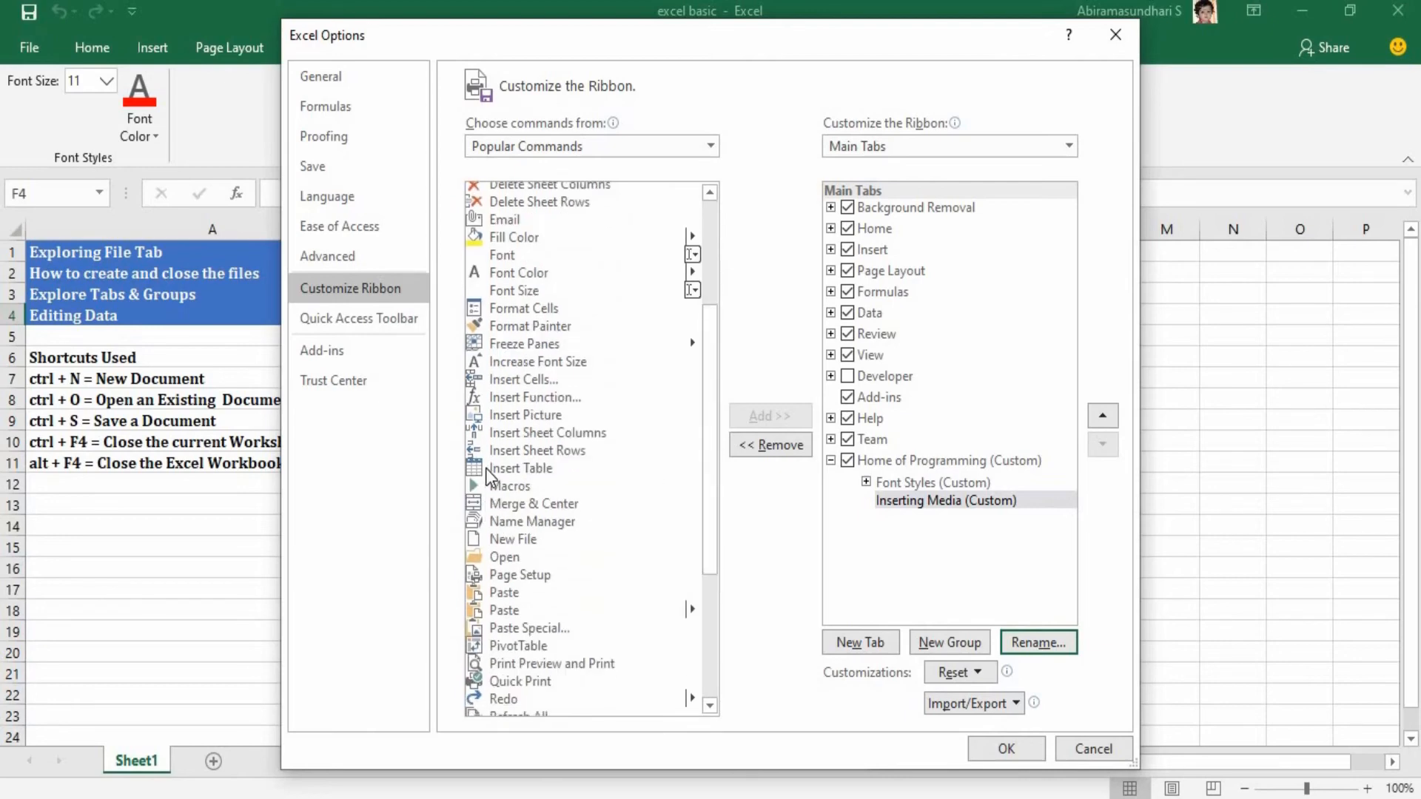
left_click_drag(492, 472, 903, 516)
mouse_move(910, 511)
left_mouse_down()
mouse_move(530, 470)
mouse_move(897, 514)
mouse_move(894, 502)
left_mouse_up()
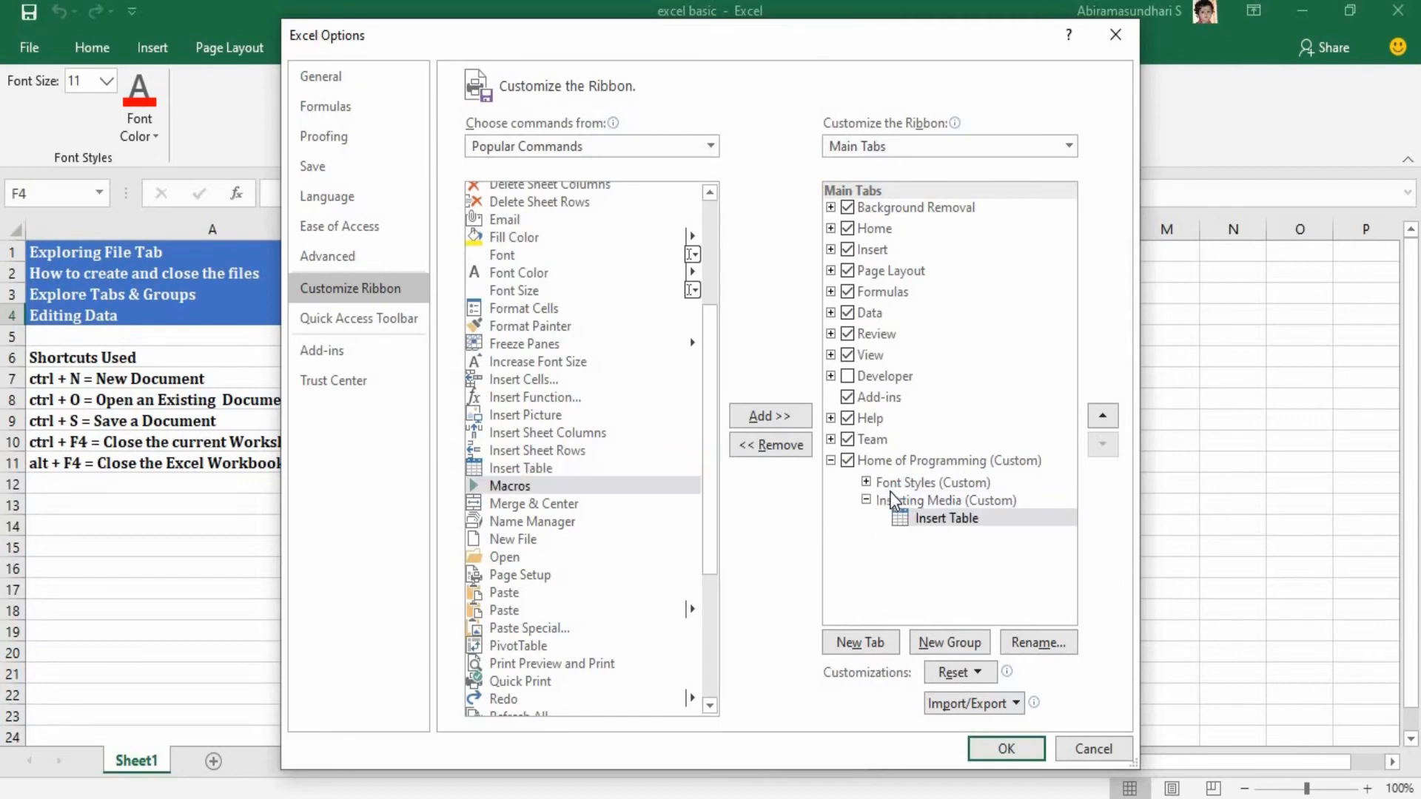
left_click(516, 487)
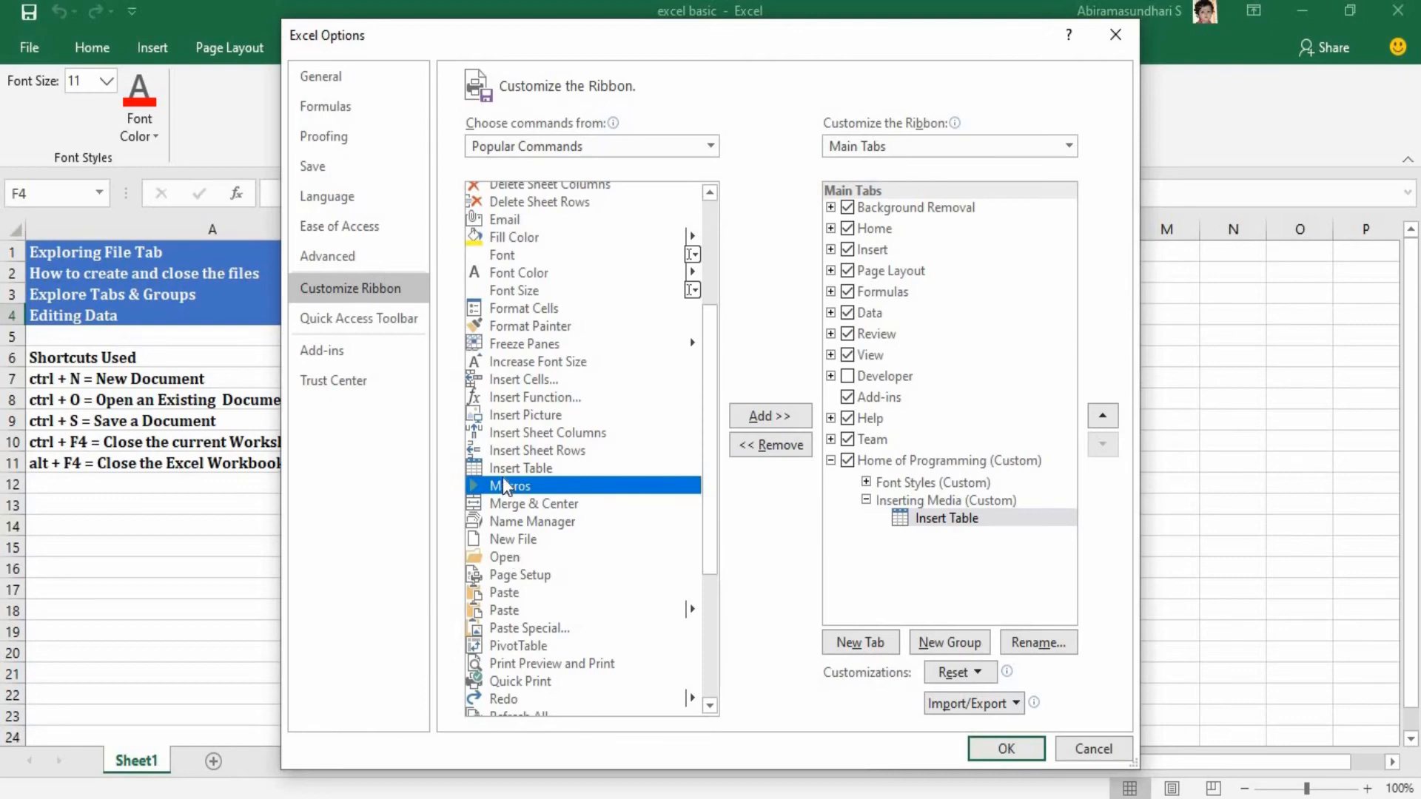
left_click_drag(516, 416, 919, 526)
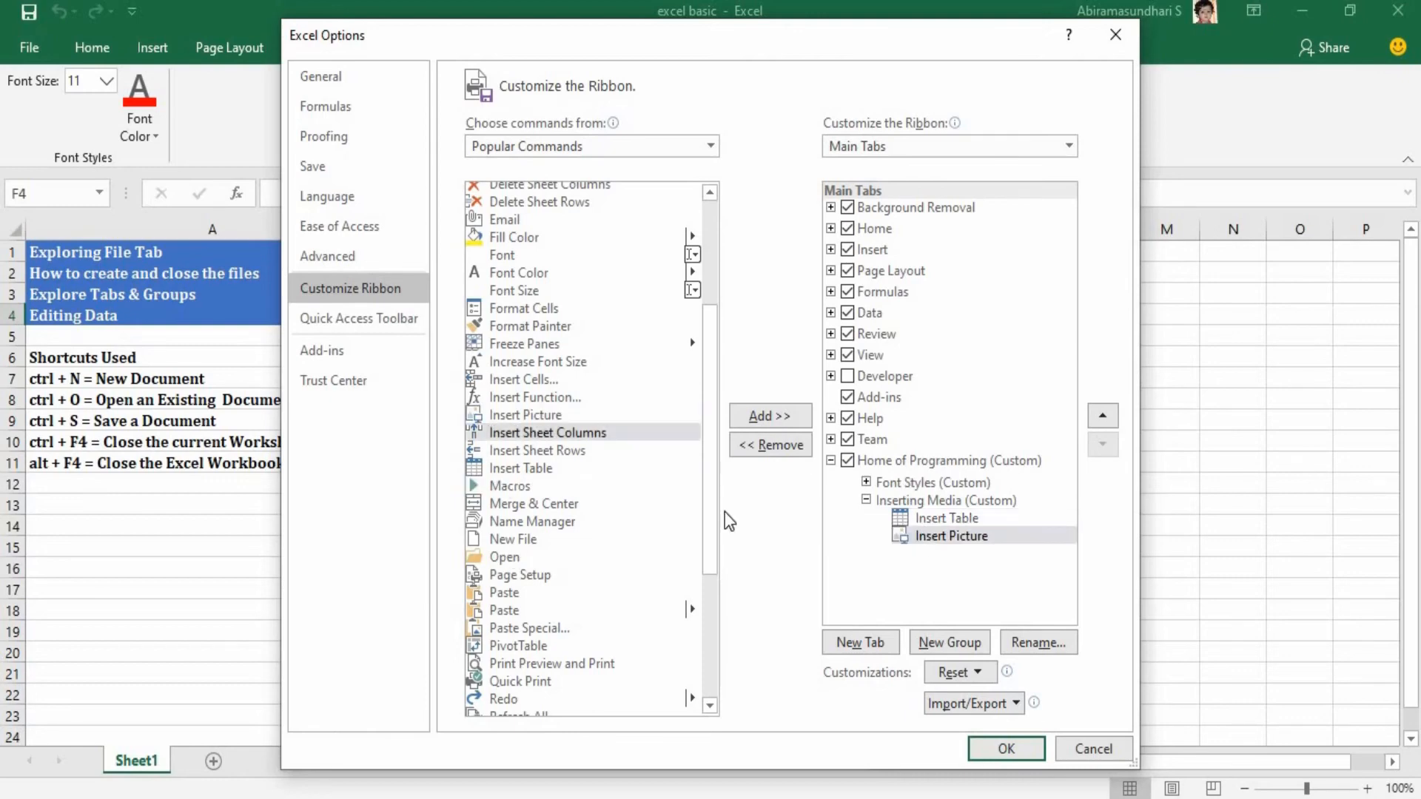
left_click_drag(506, 403, 944, 520)
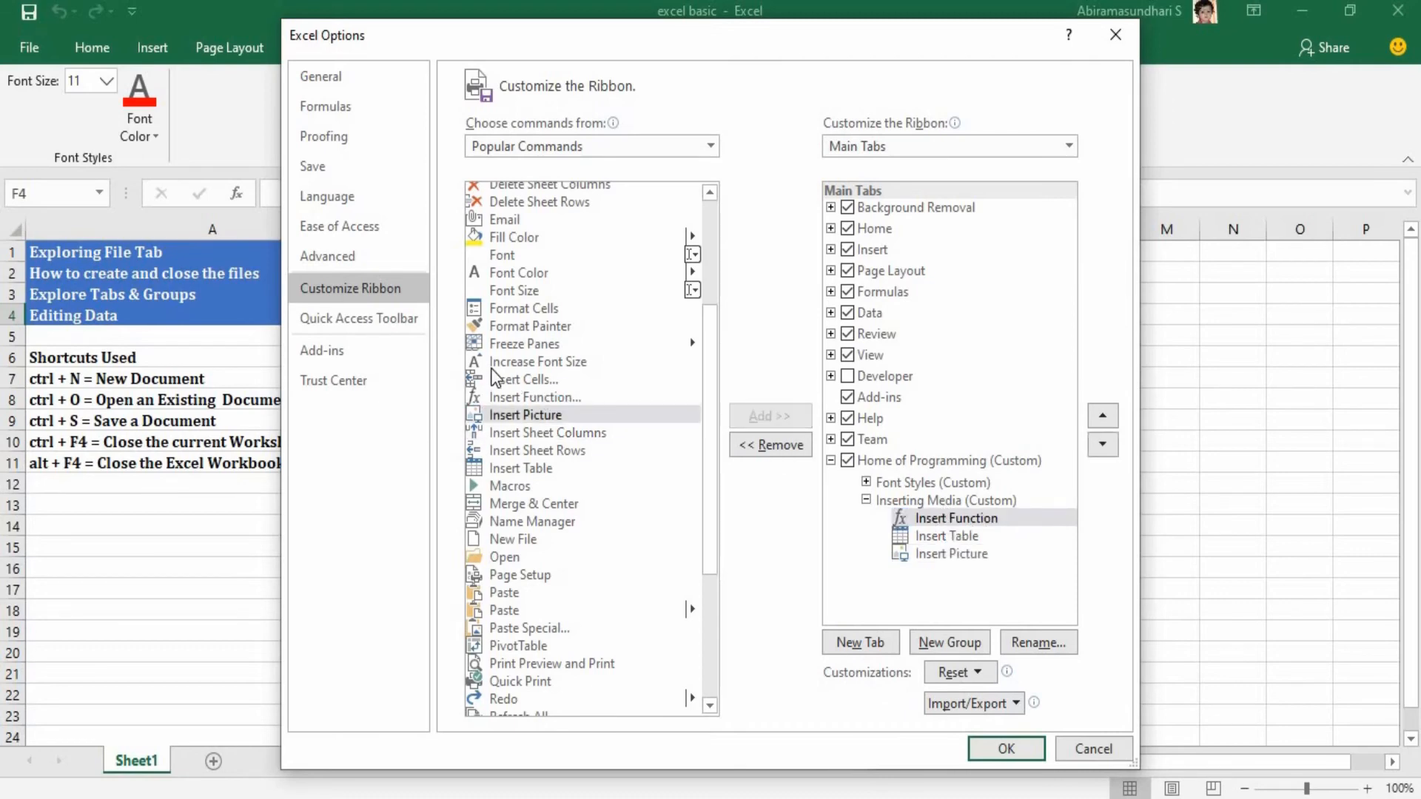
left_click_drag(522, 379, 910, 561)
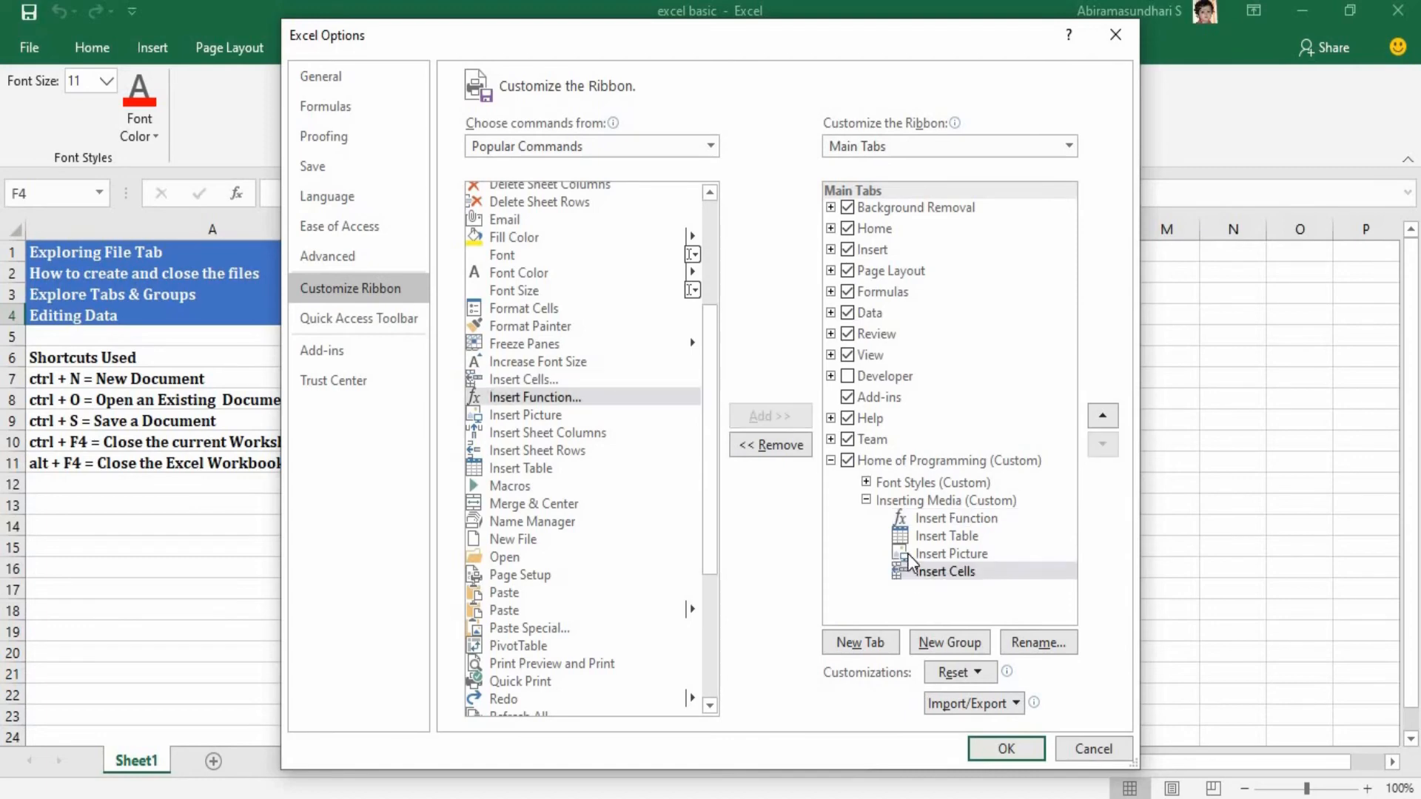
left_click(1001, 749)
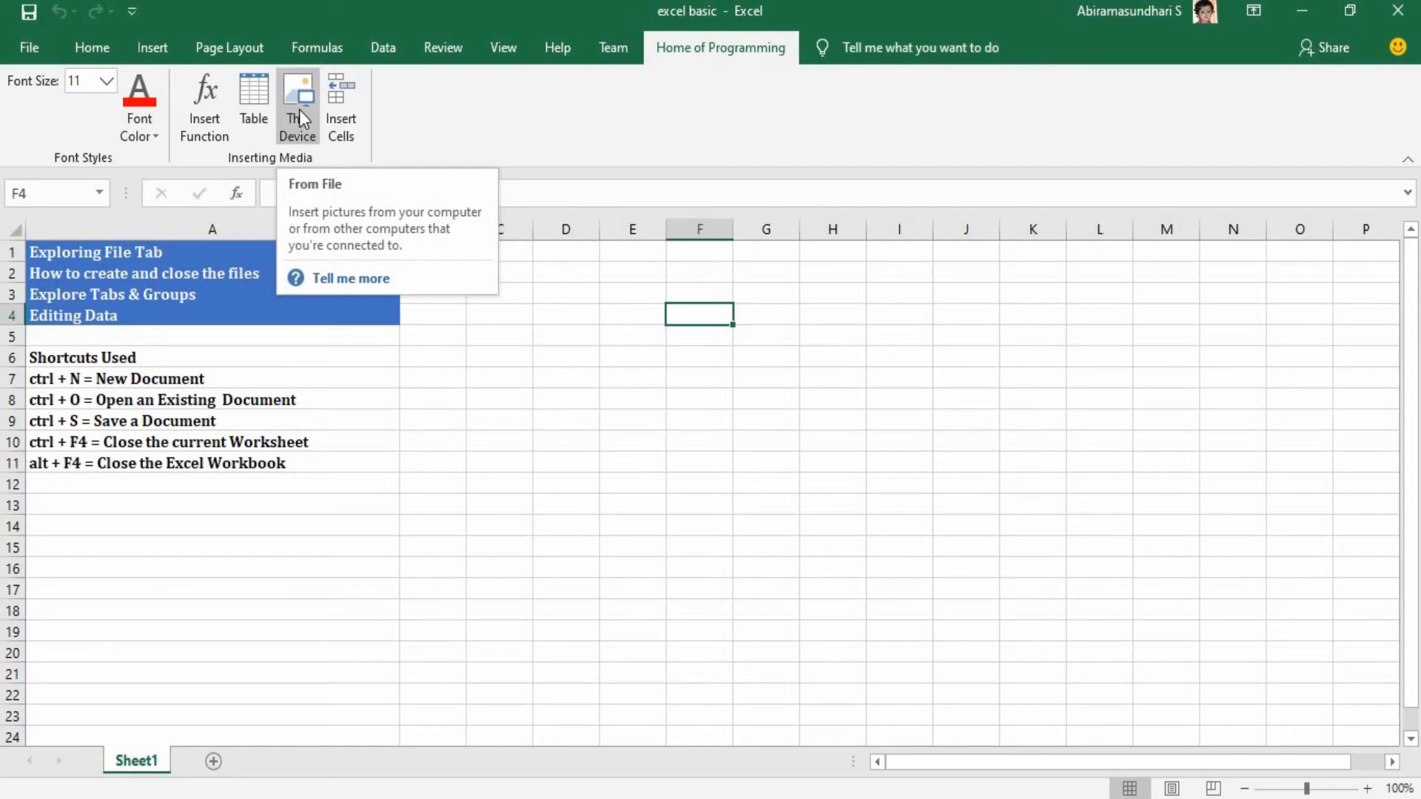
Enter the note "File ->option ->Customise ribbon" in cell A13 below the shortcuts list.
left_click(85, 499)
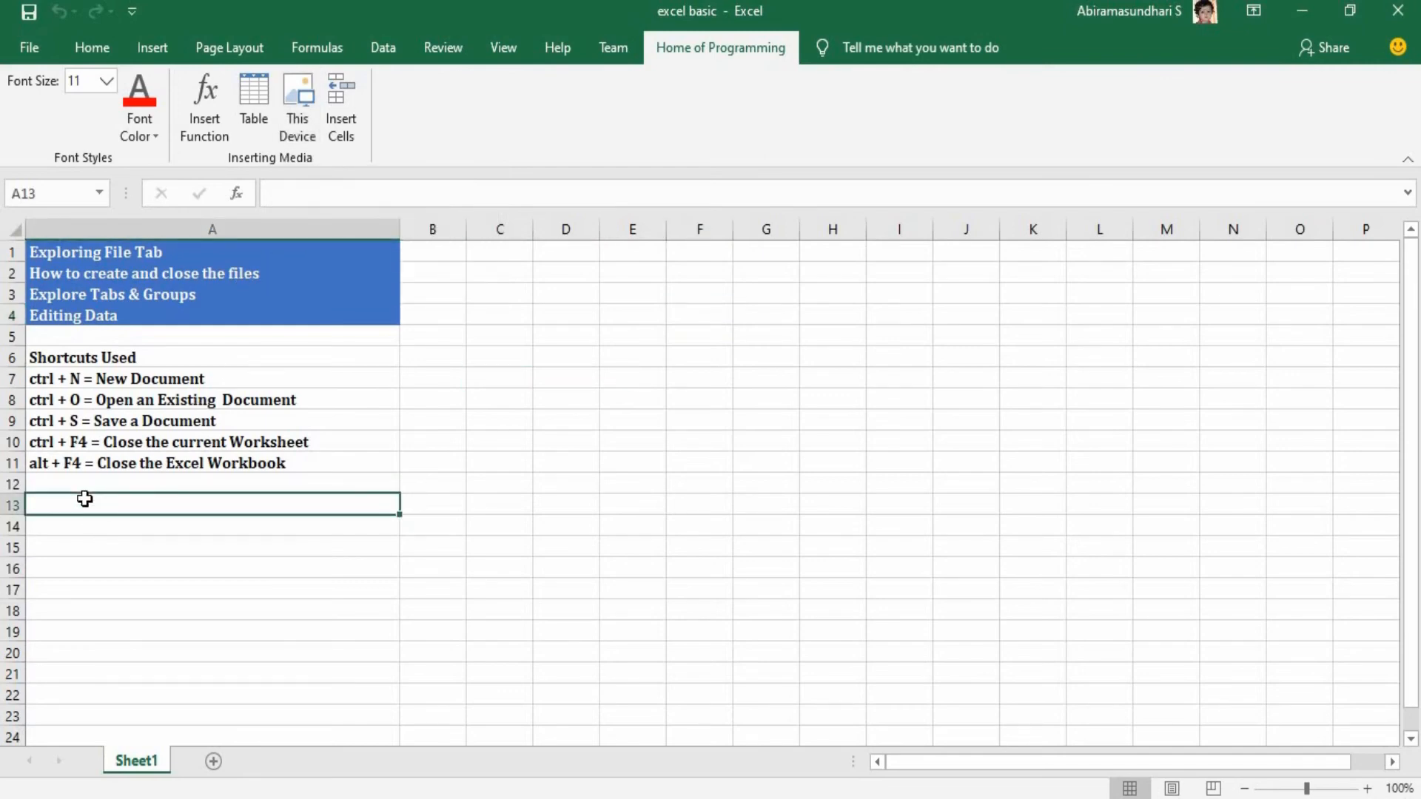
type("File -")
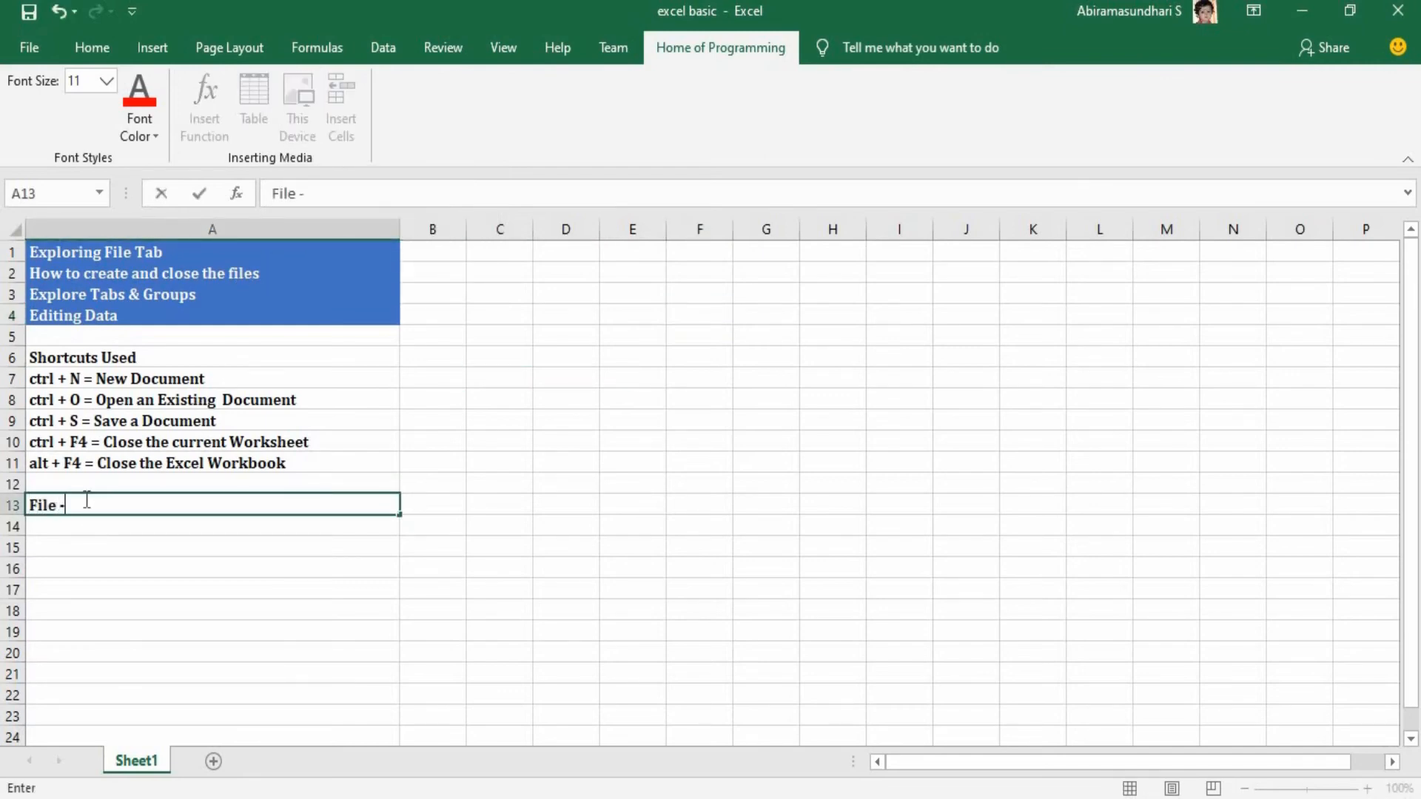
type(">option ")
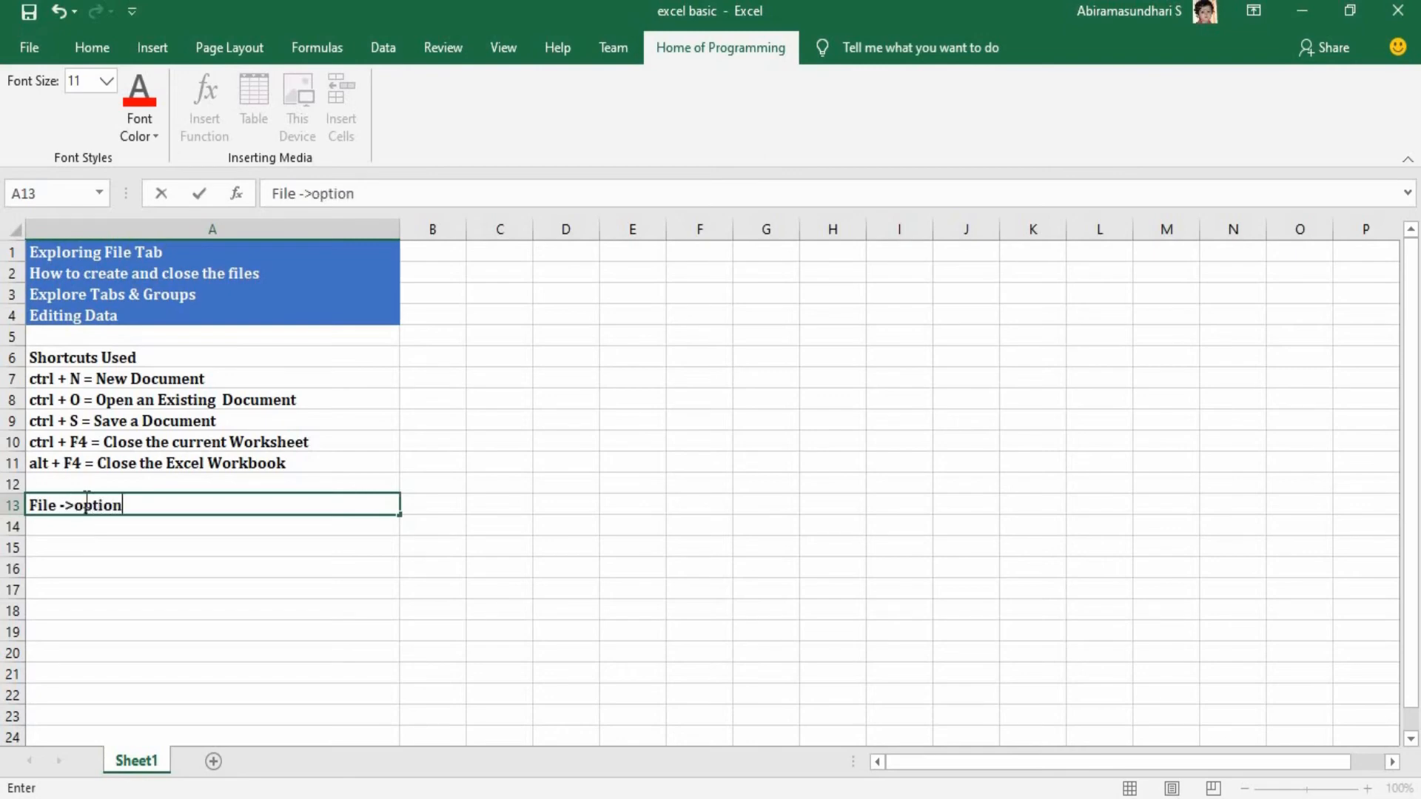
type("->Customis")
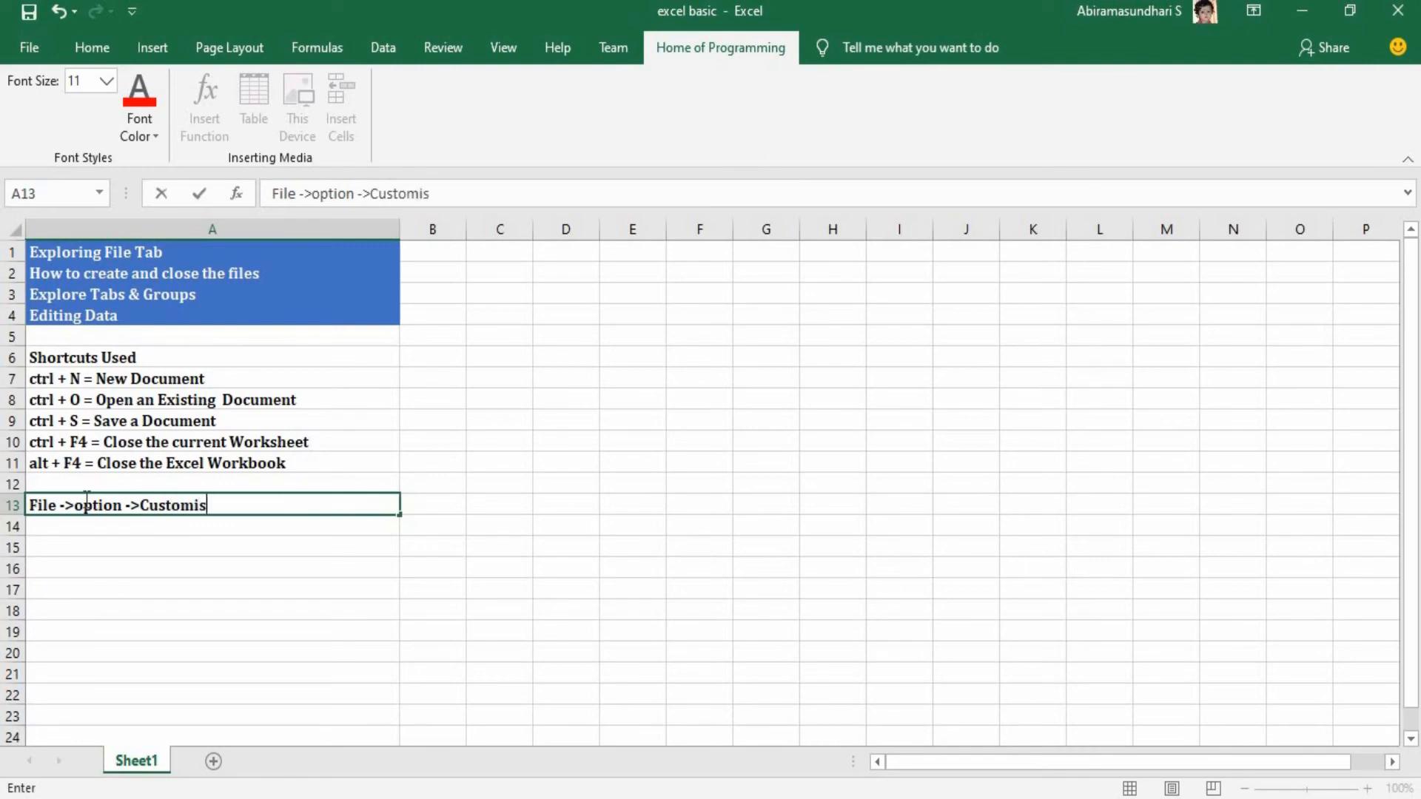
type("e ribbon")
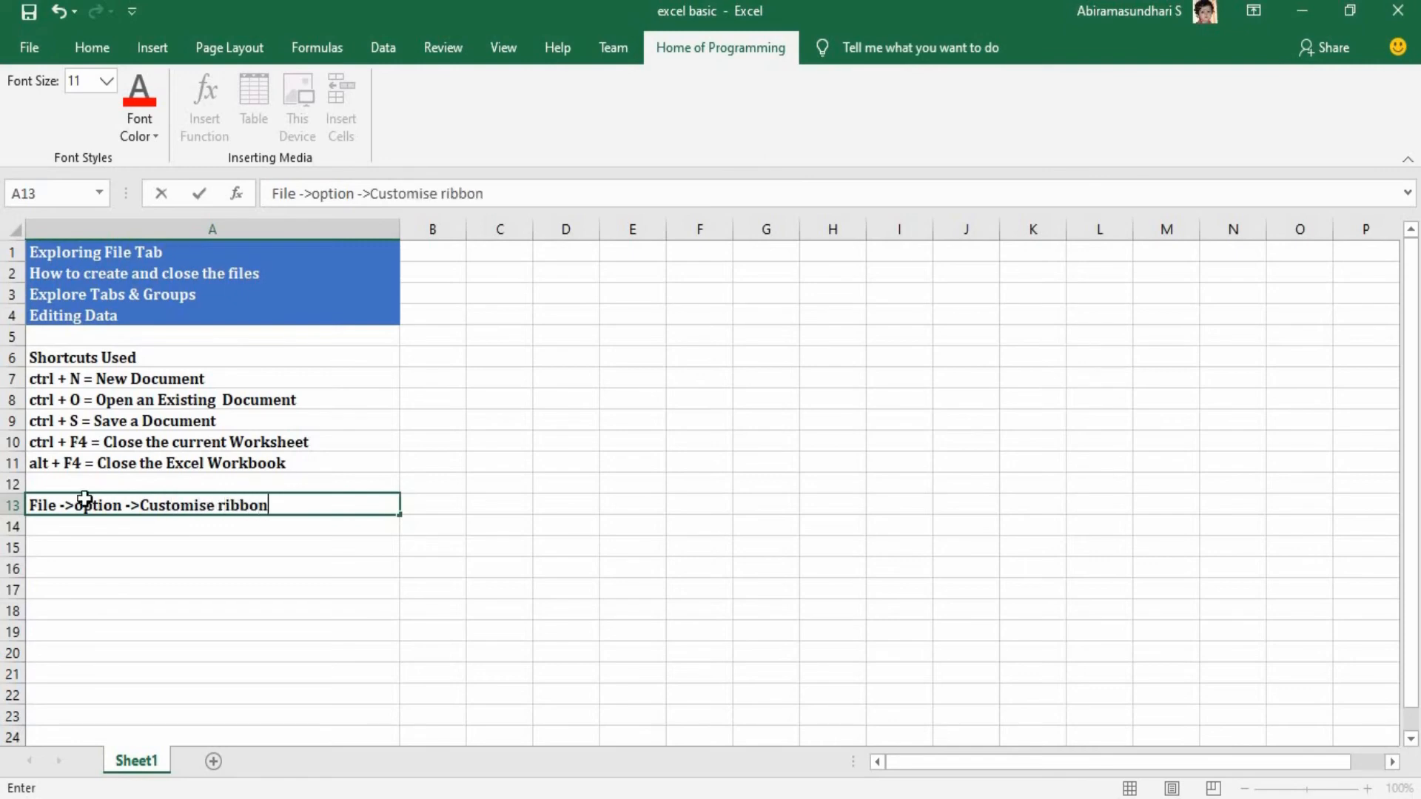
Enter the note "click on New tab, to rename the tab click on rename button" in cell A14 below the ribbon note.
key("Return")
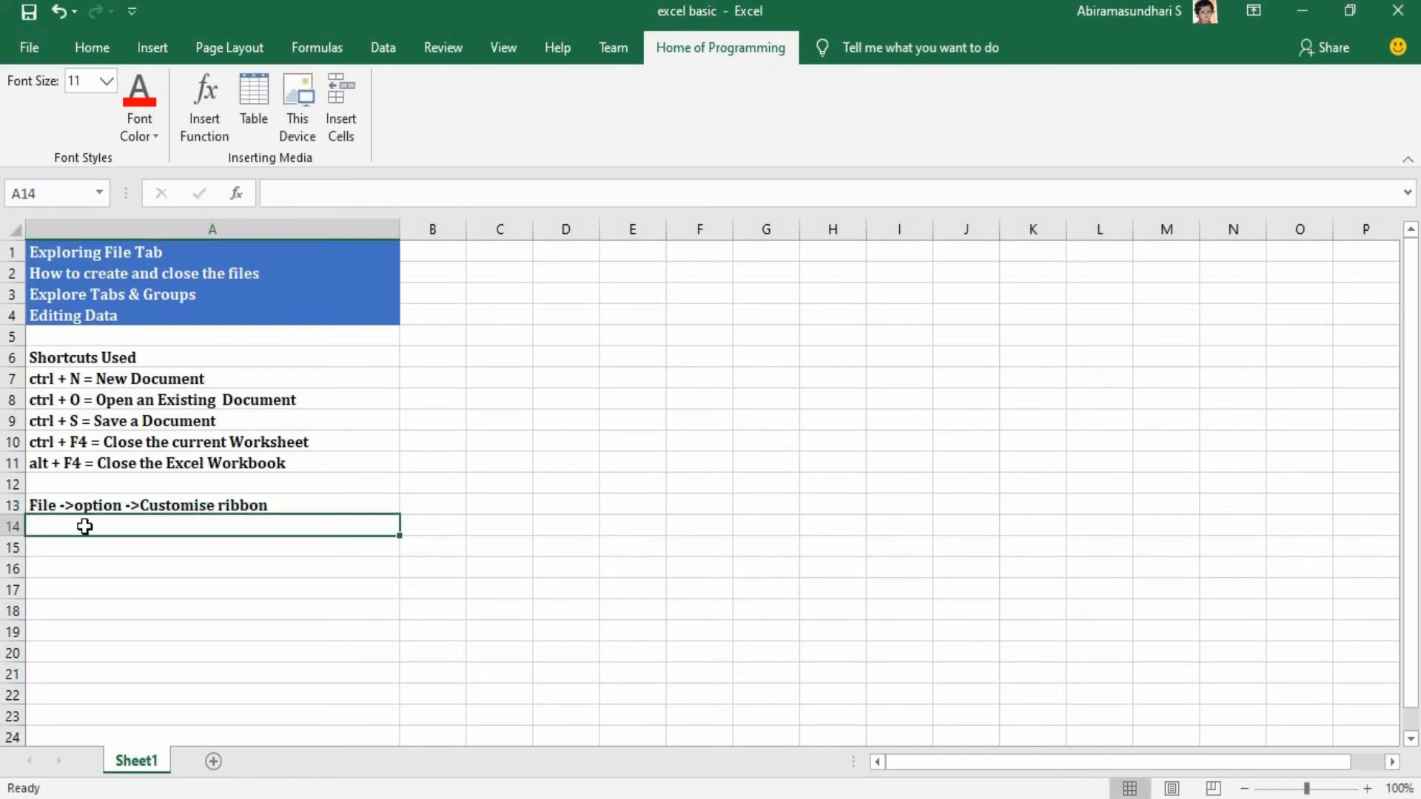
double_click(87, 526)
type("click")
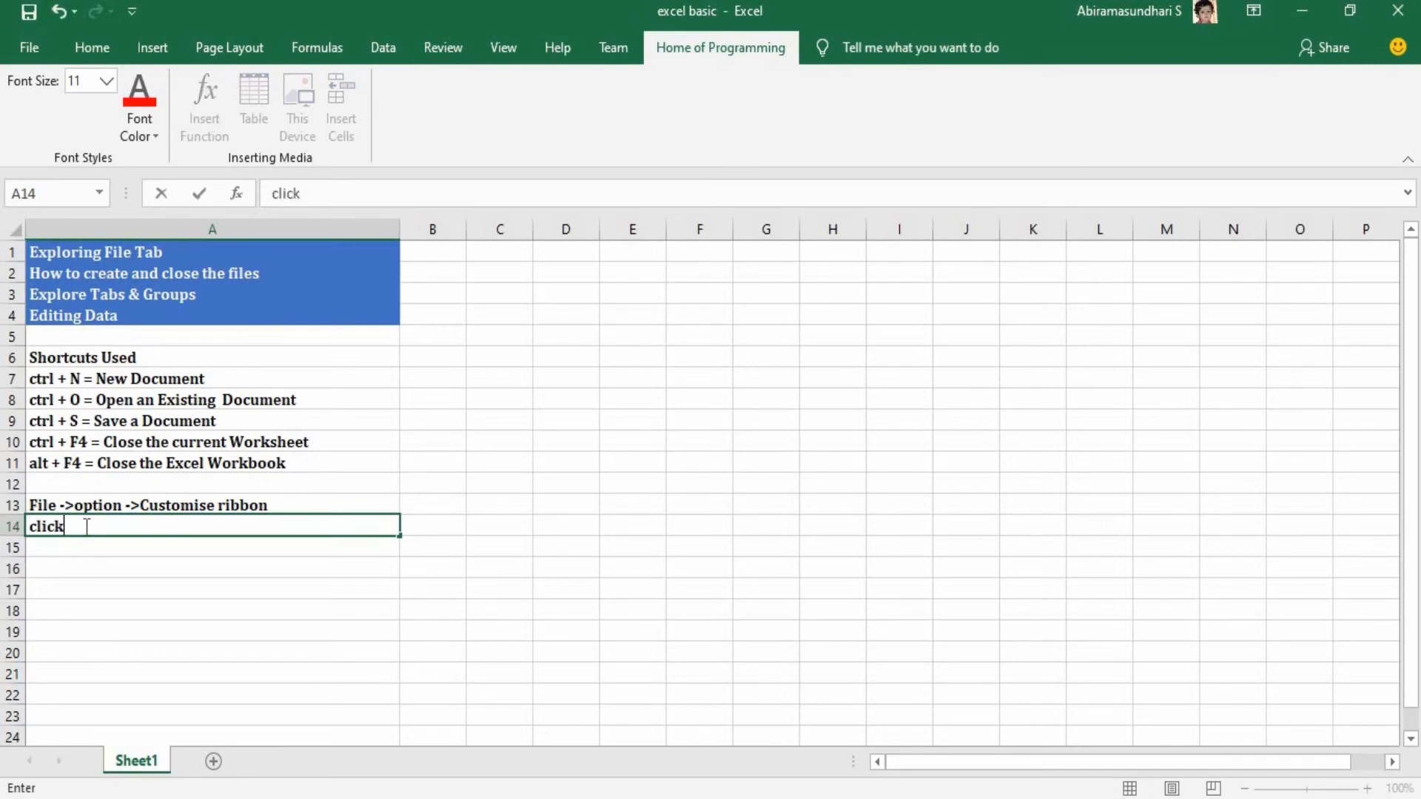
type(" on New tab")
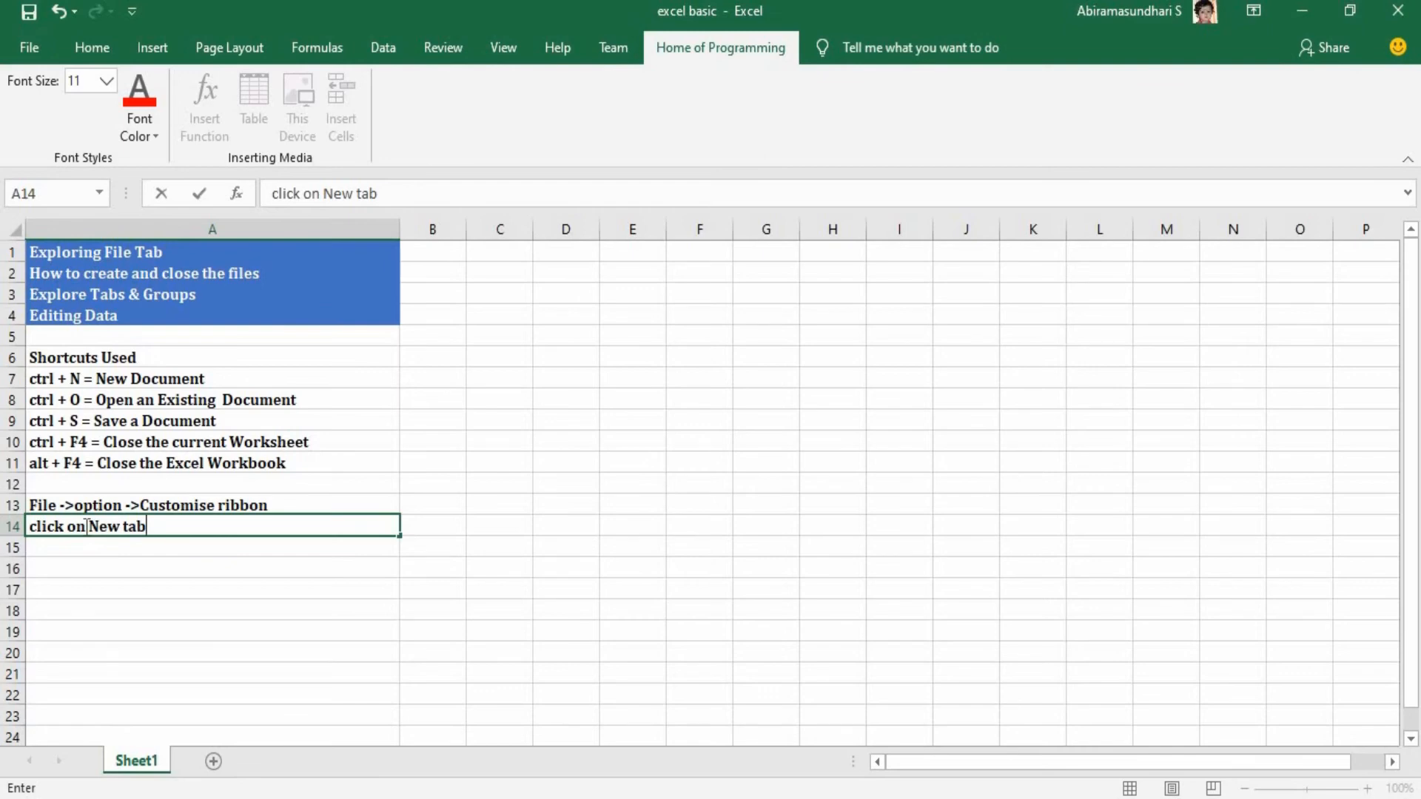
type(", to ren")
key("BackSpace")
type("renmae")
key("BackSpace")
key("BackSpace")
key("BackSpace")
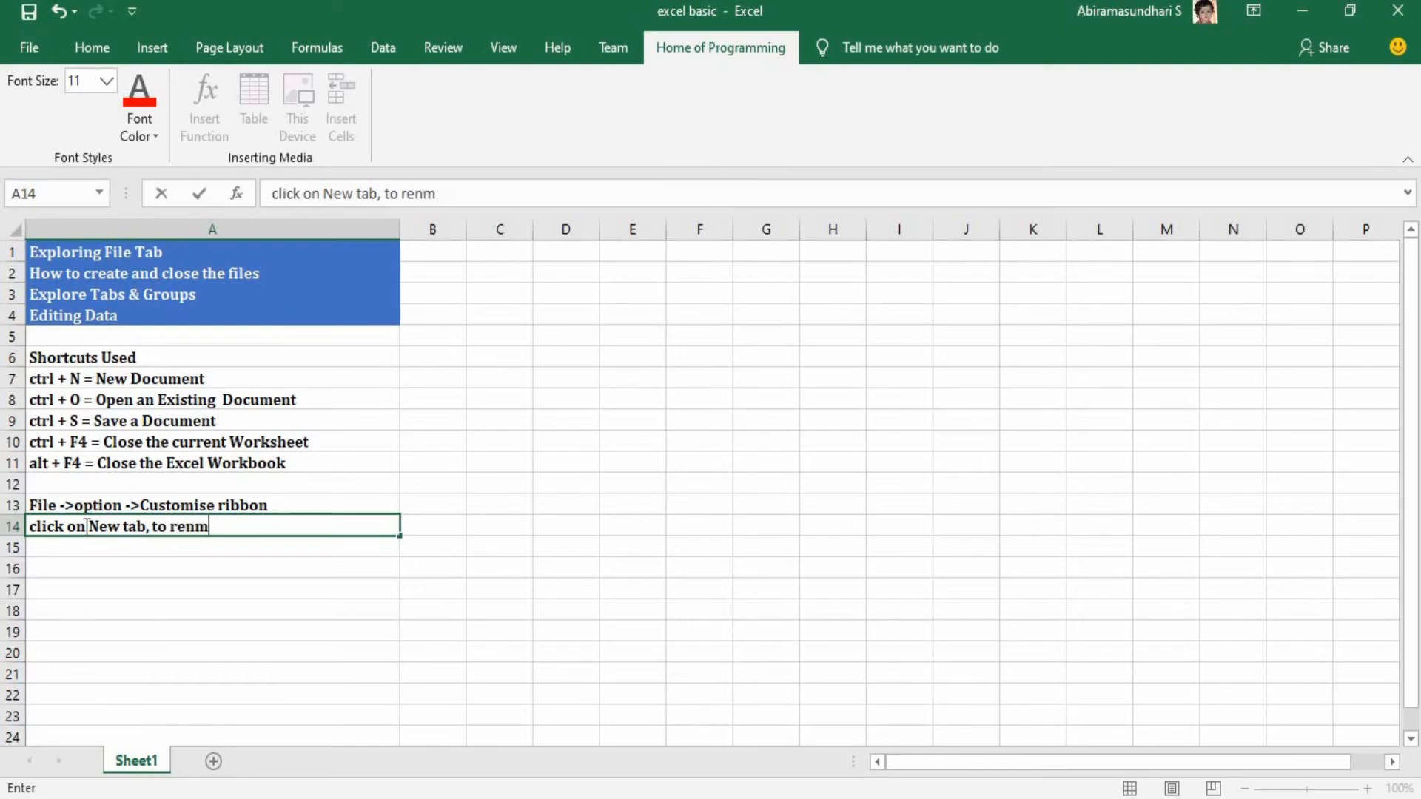
type("ame the tab clik")
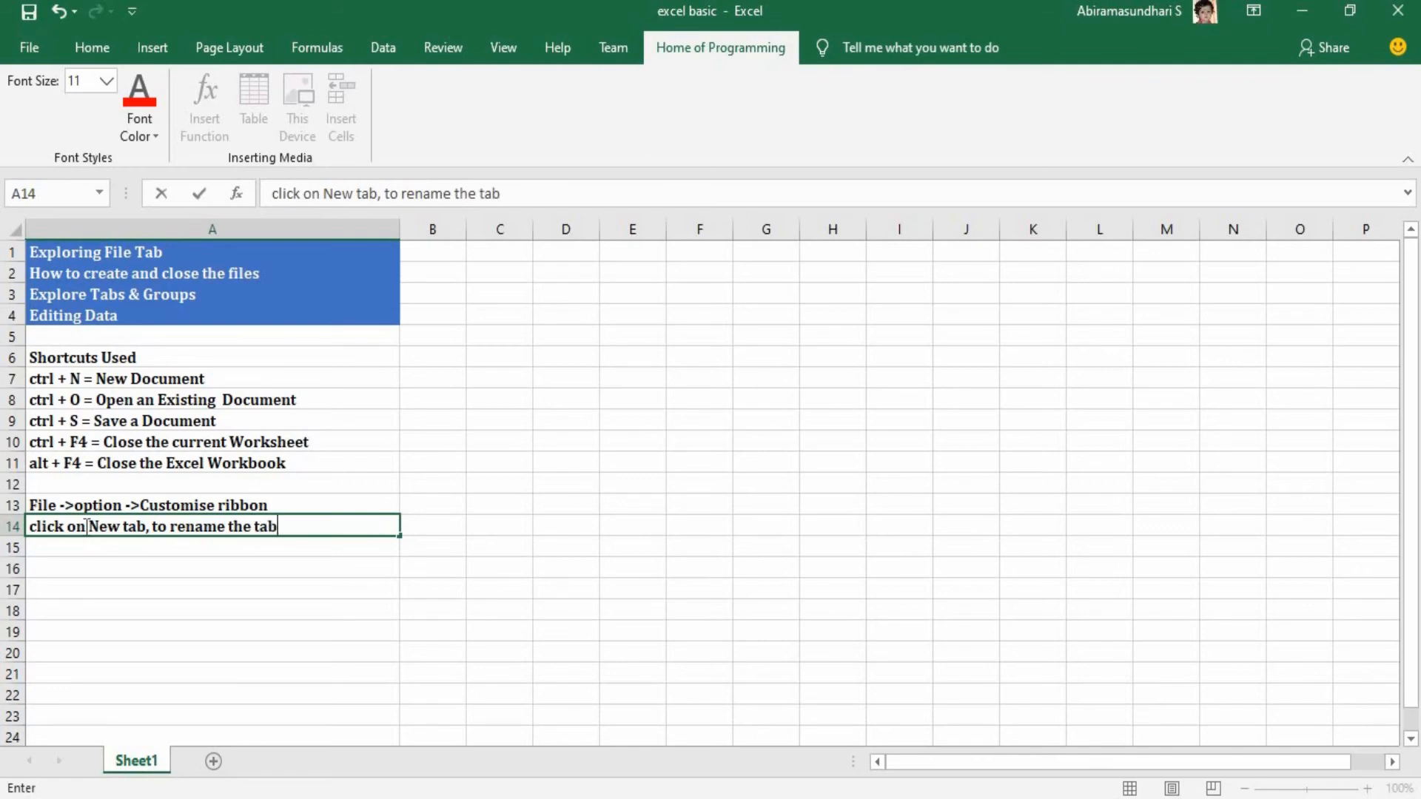
key("BackSpace")
key("BackSpace")
type("ick on re")
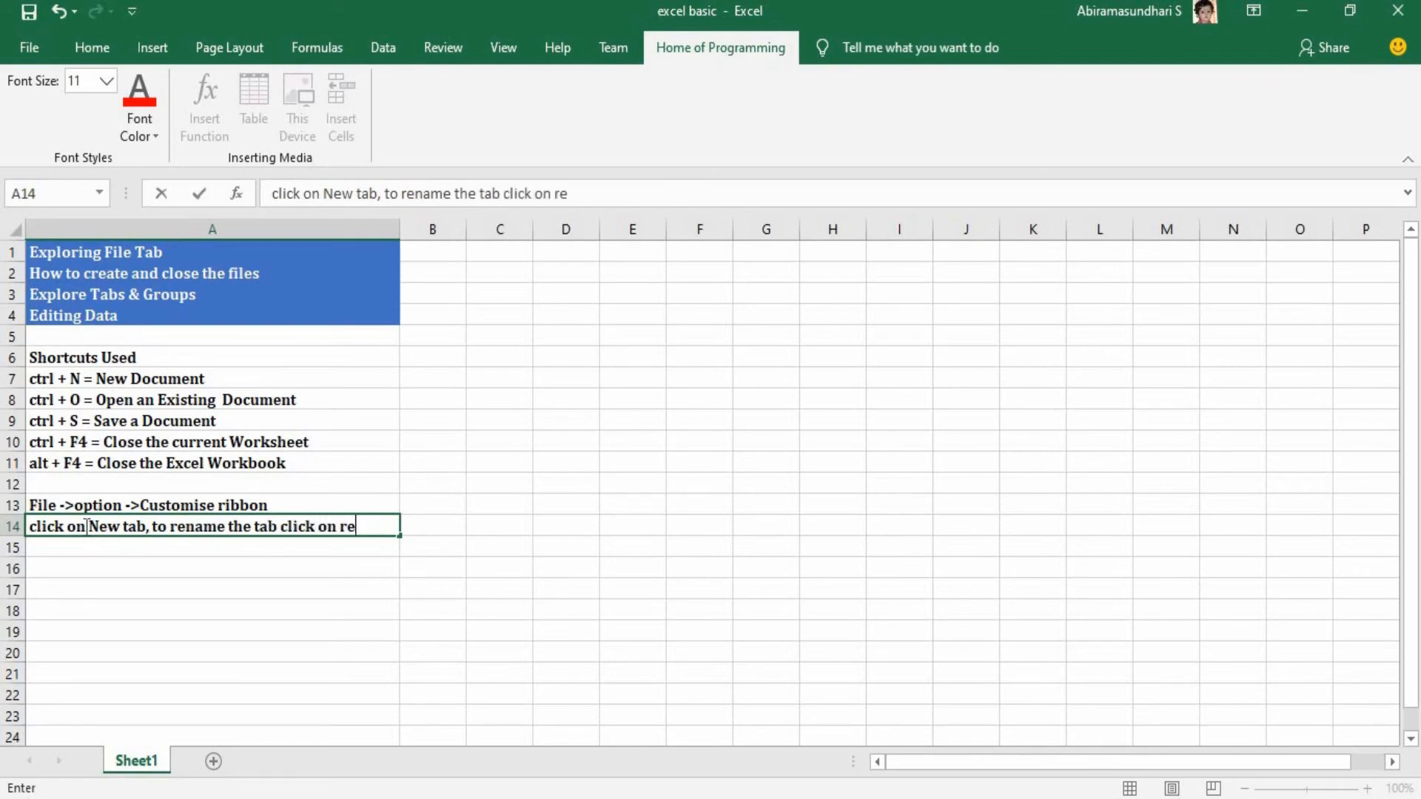
type("name button")
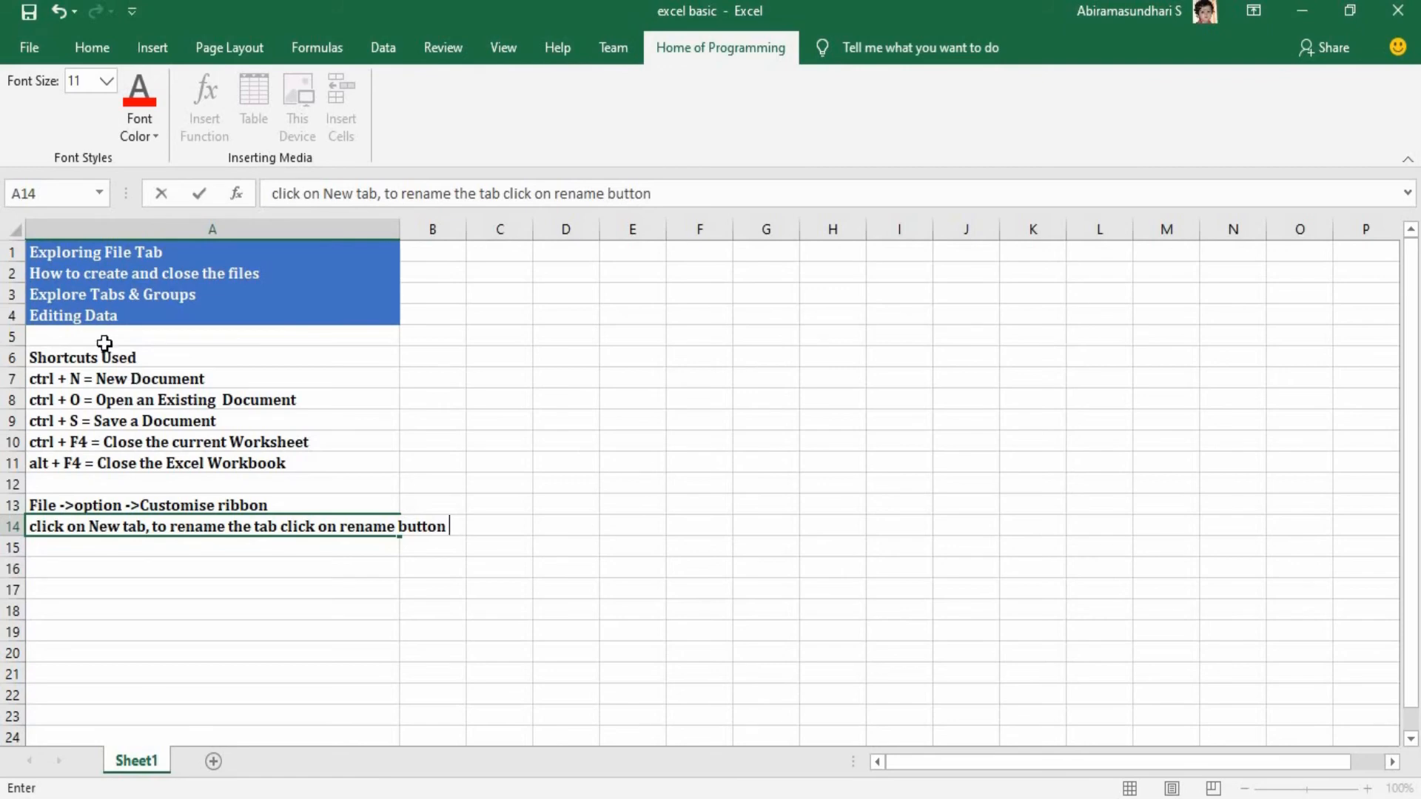
left_click(103, 316)
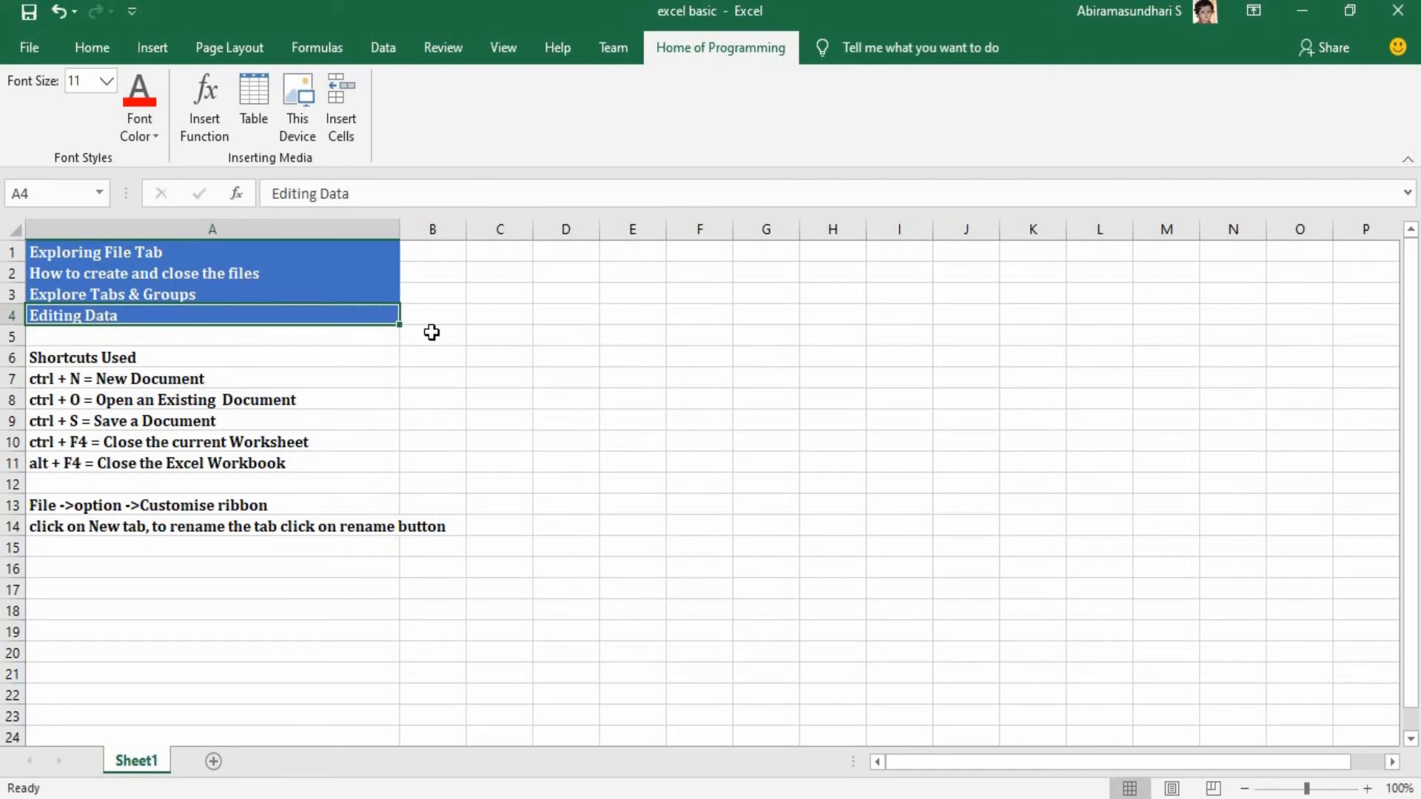
Enter "aaaa" in cell F4 and overwrite that text with "sssss".
left_click(720, 316)
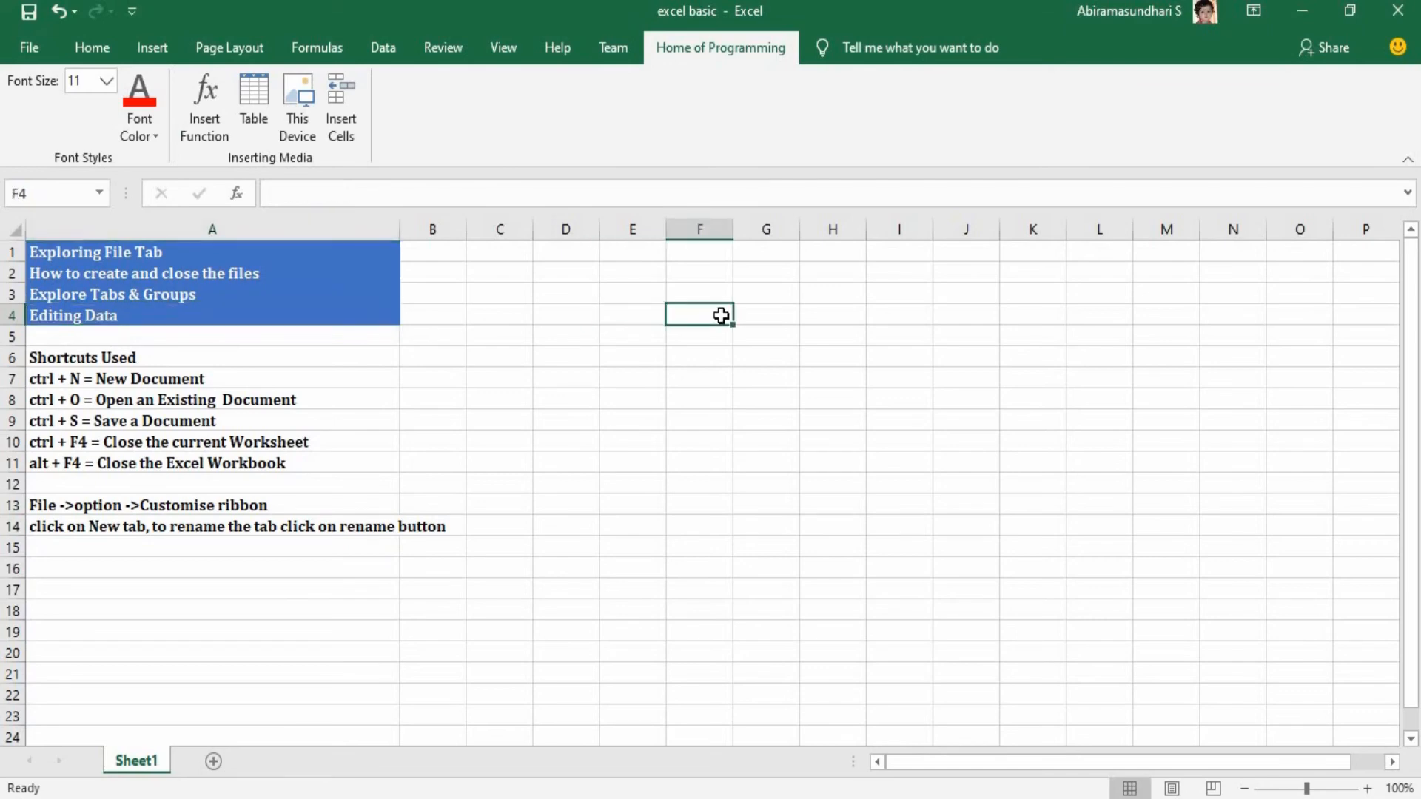
type("aaaa")
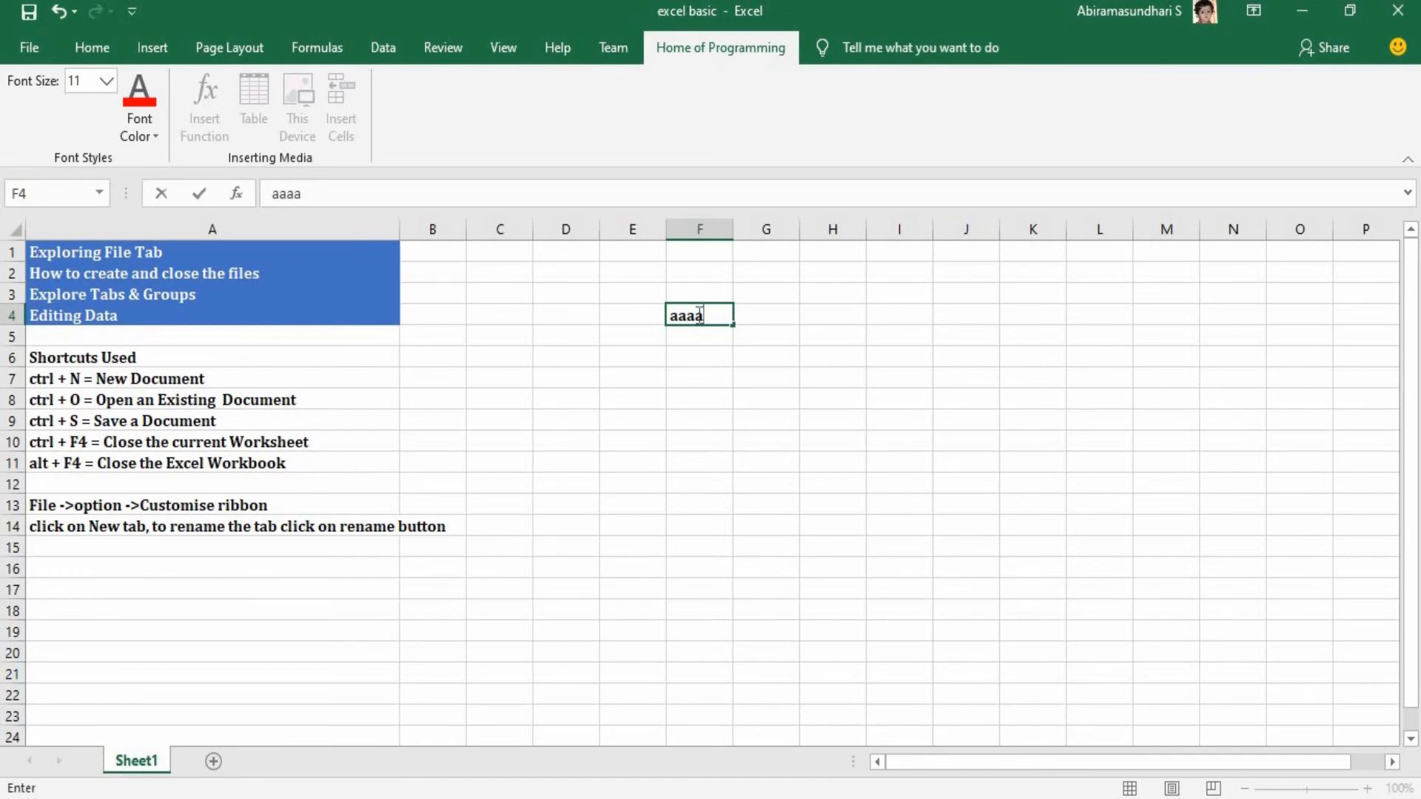
double_click(699, 315)
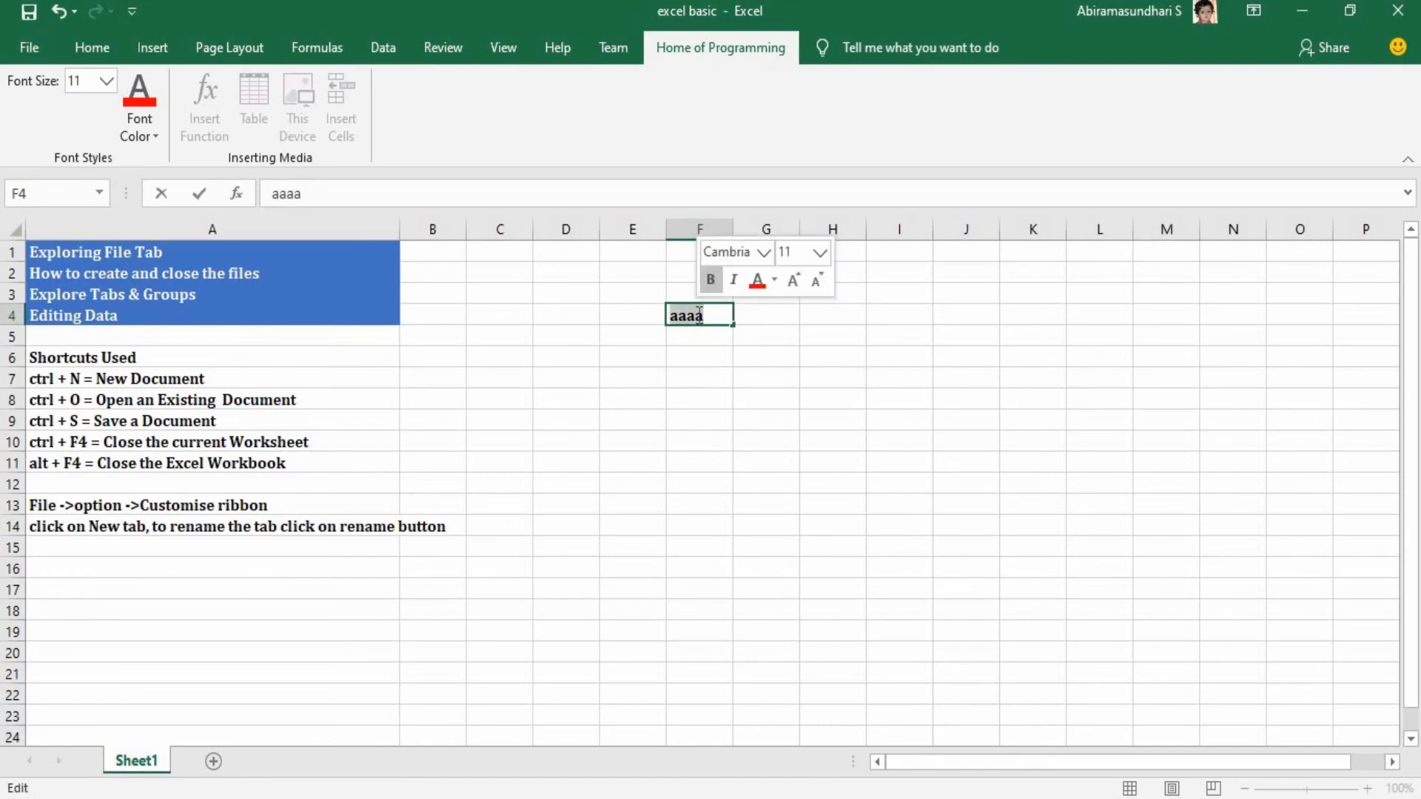
type("sssss")
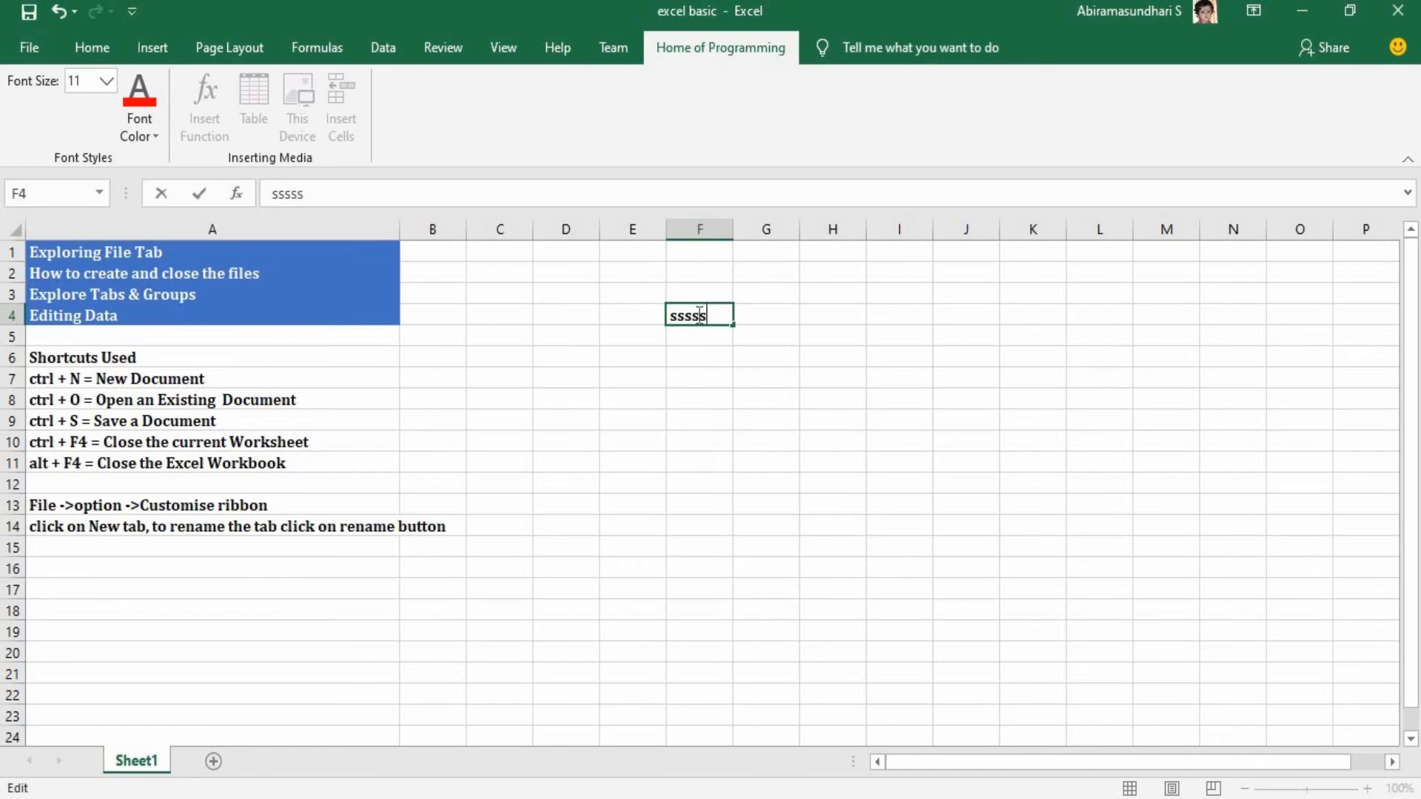
Enter "January" in cell F1 and "February" in cell F2.
left_click(699, 251)
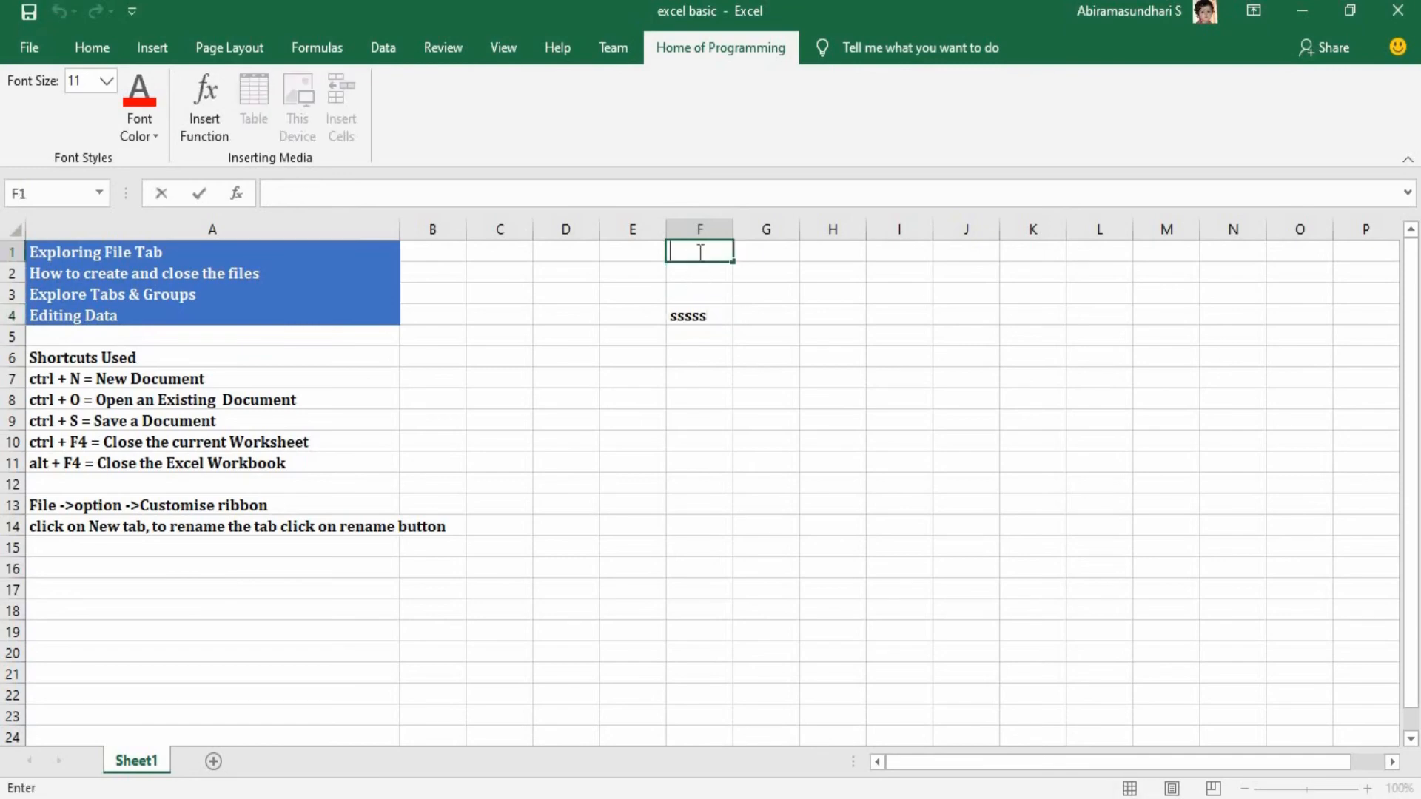
type("Januae")
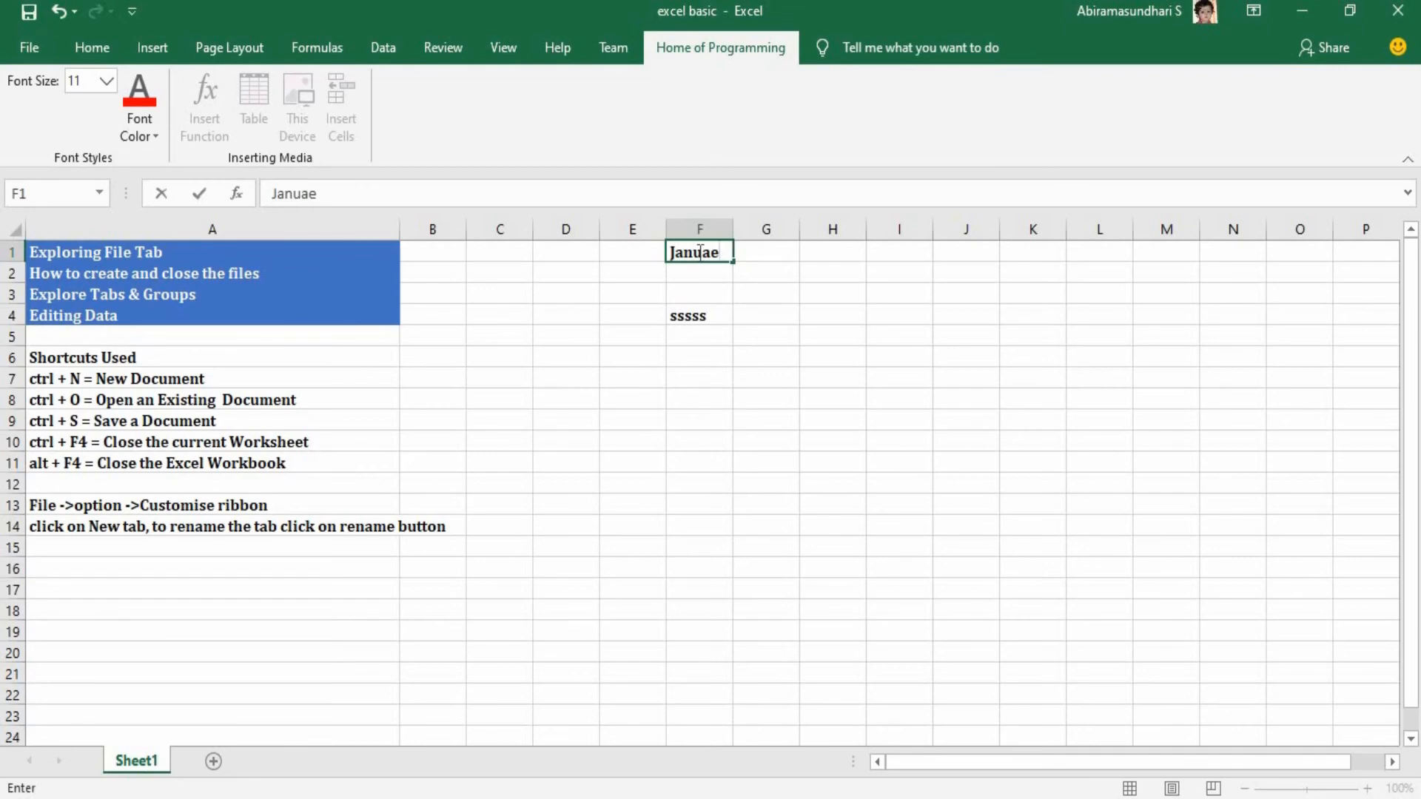
key("BackSpace")
type("ry")
left_click_drag(823, 229, 766, 230)
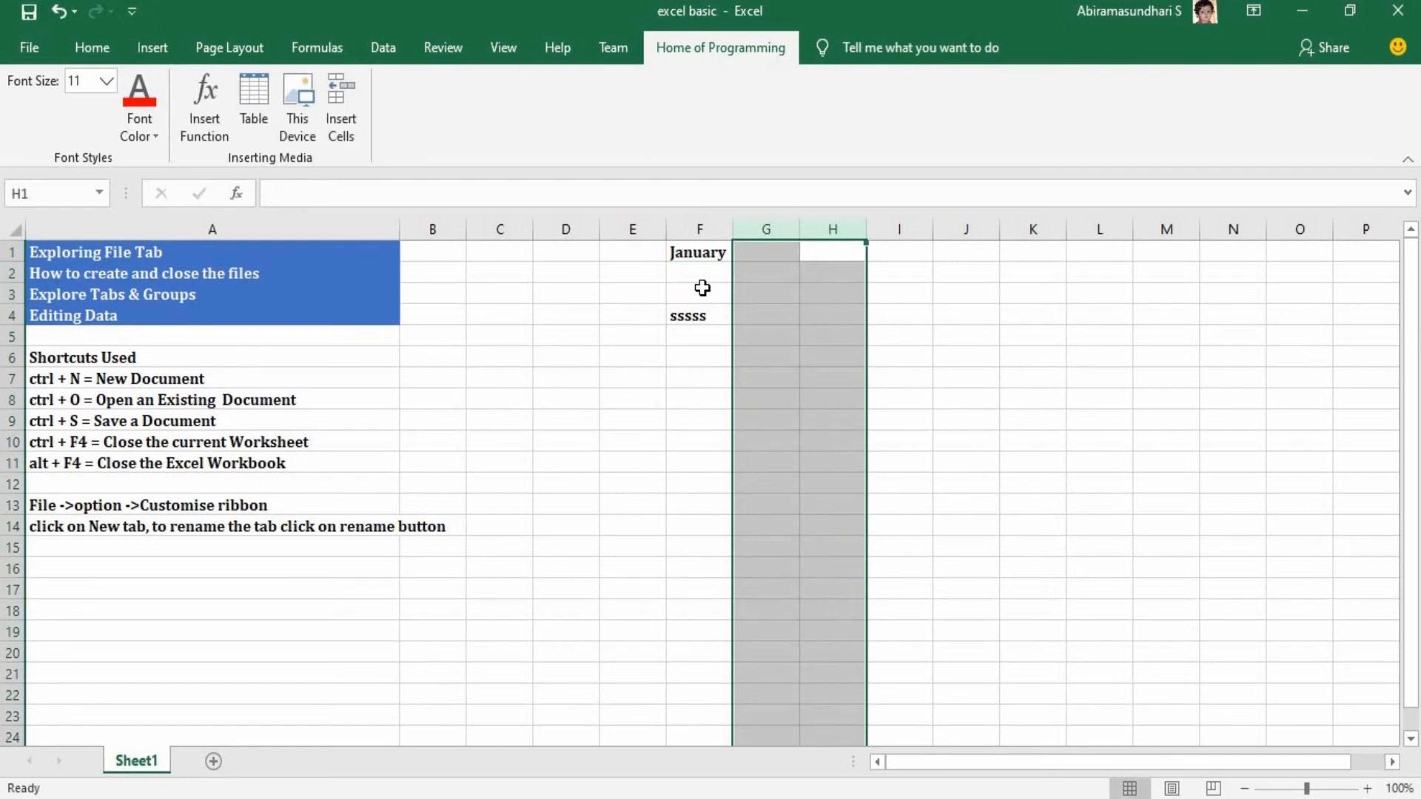
left_click(702, 276)
double_click(704, 275)
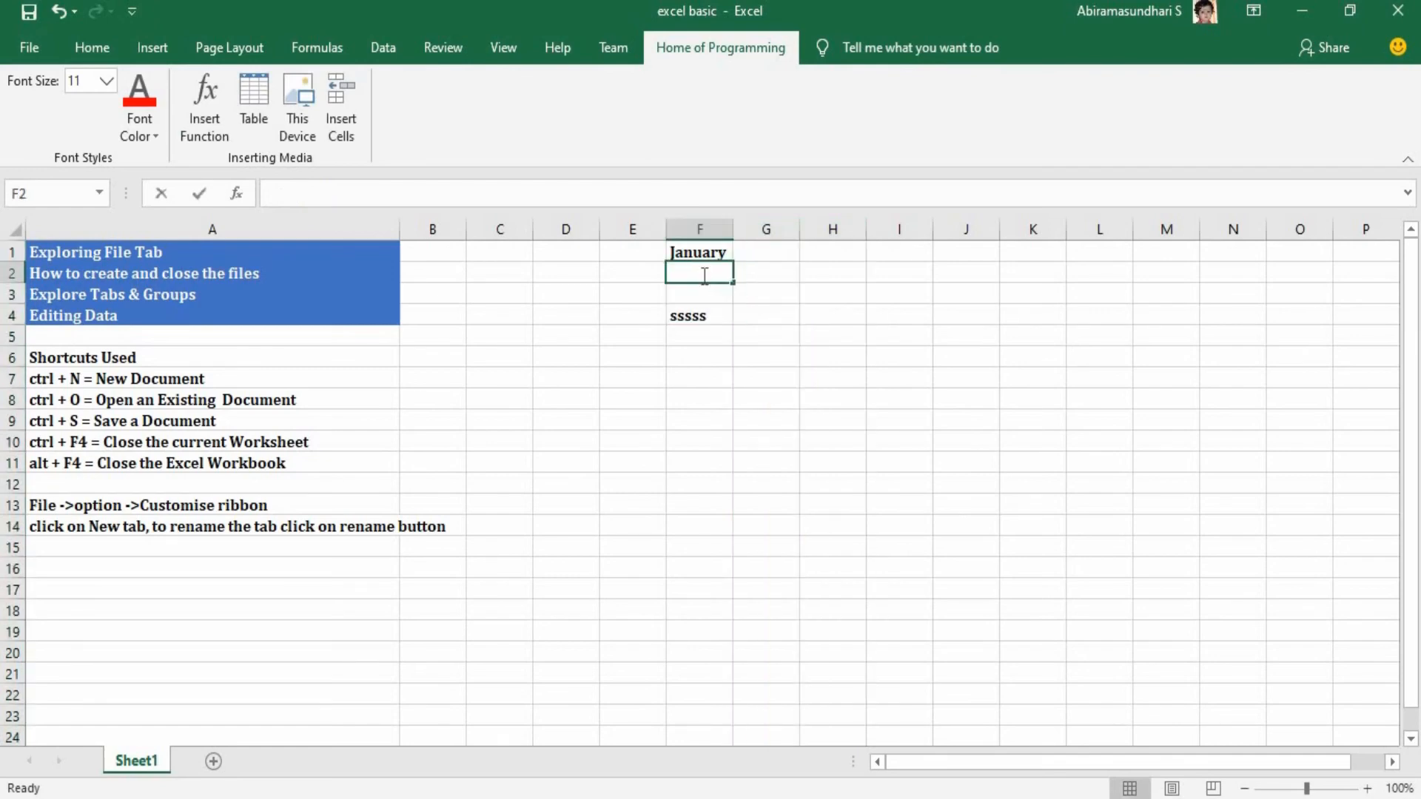
type("Februar")
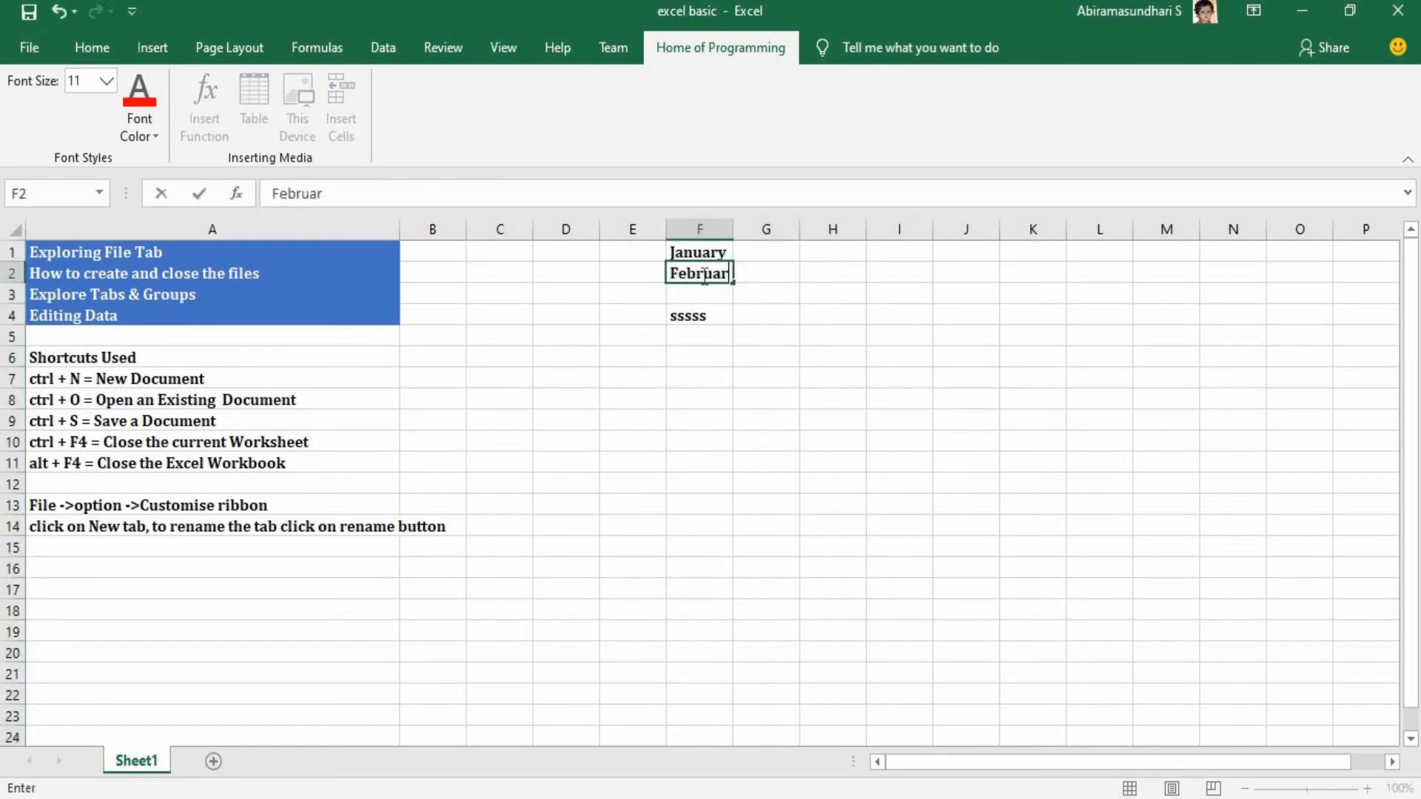
type("y")
Continue the month list with "March" in F3, "April" in F4 replacing its existing text, and "May" in F5.
left_click(703, 294)
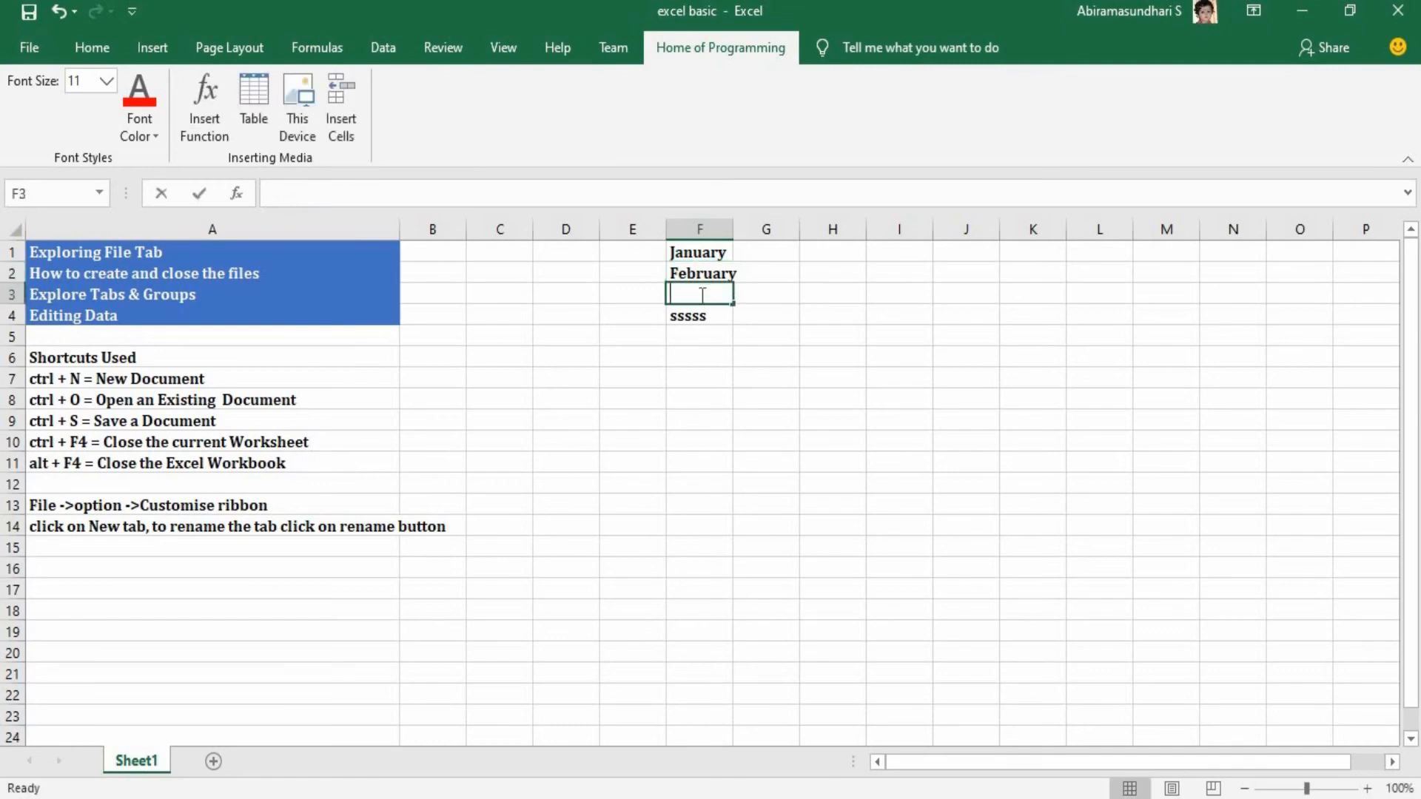
double_click(702, 294)
type("March")
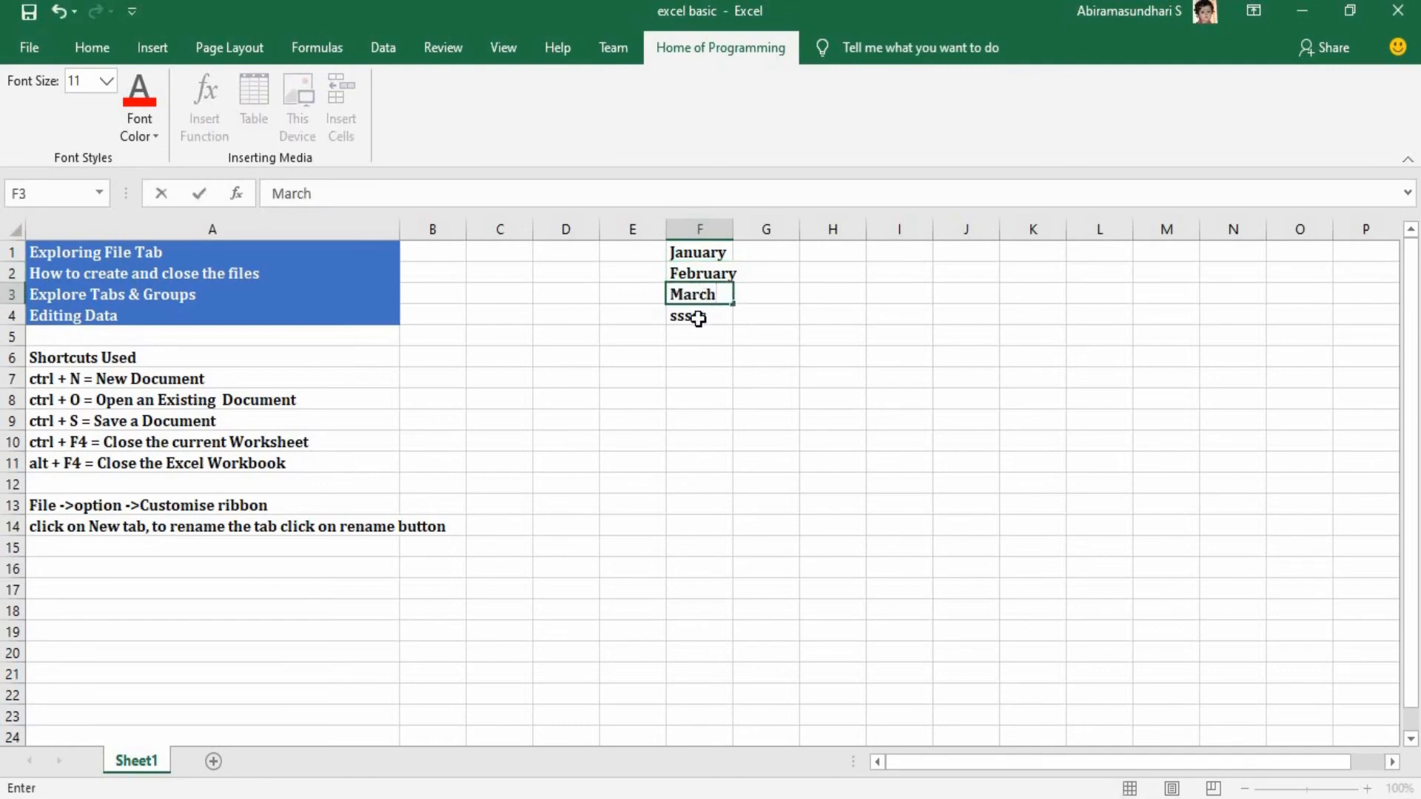
left_click(698, 318)
double_click(699, 318)
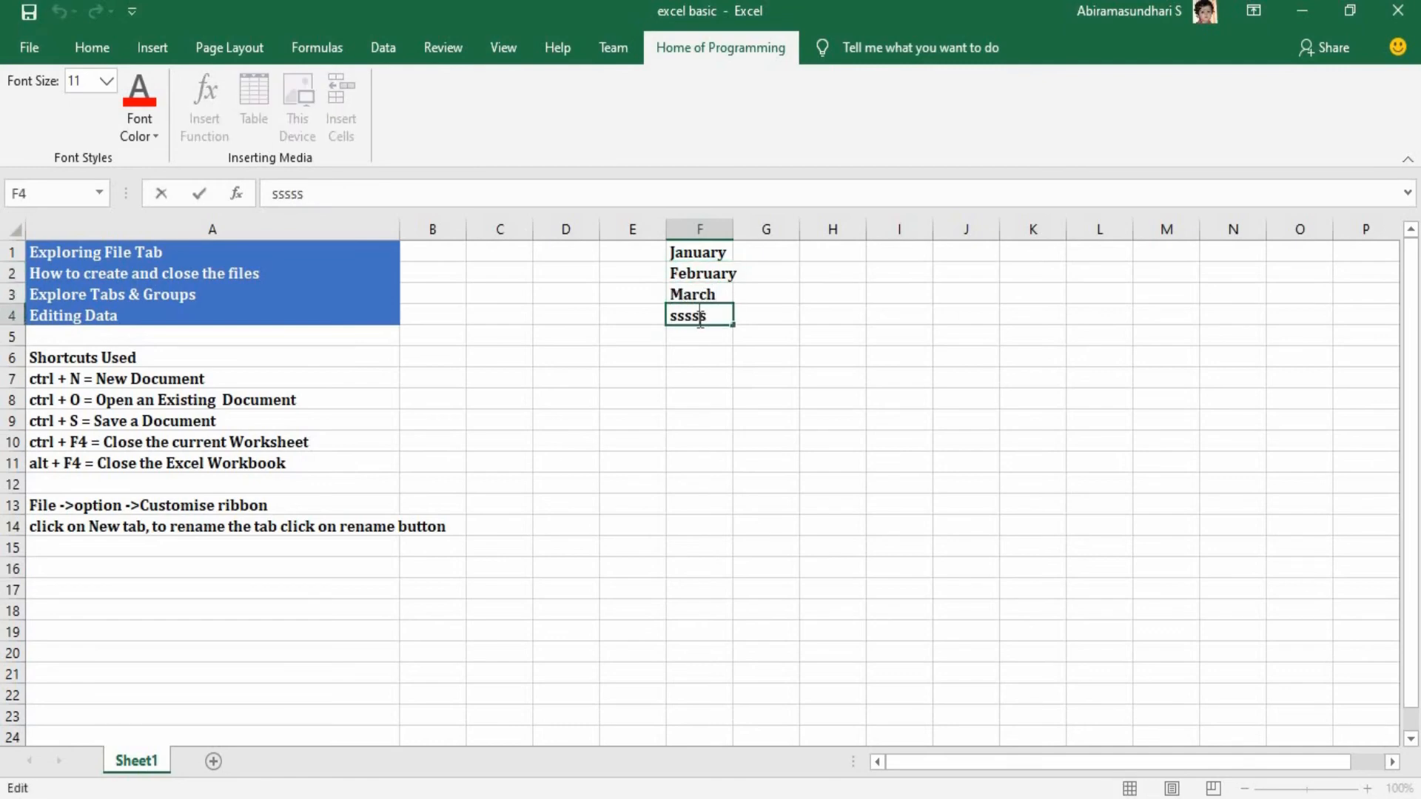
double_click(700, 320)
type("April")
left_click(698, 333)
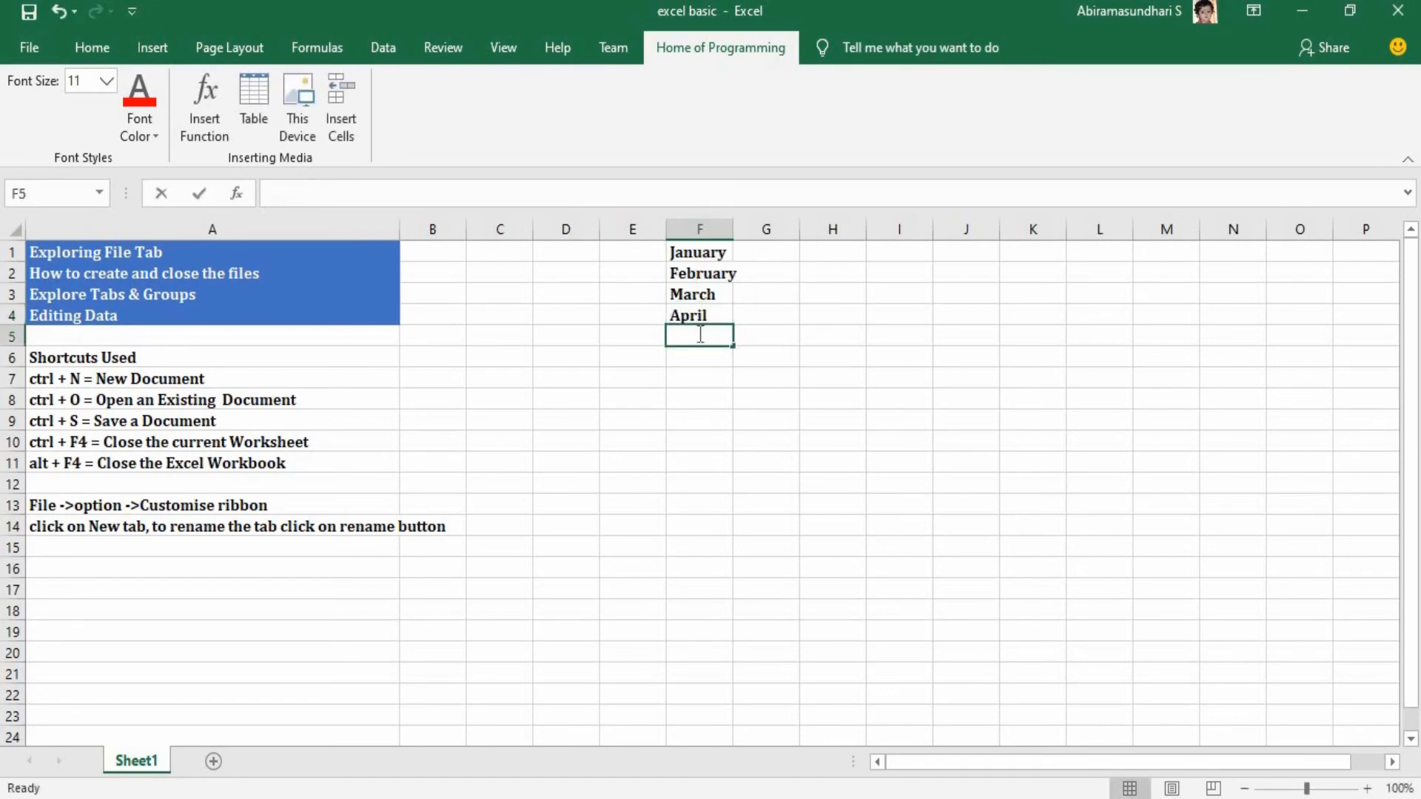
type("May")
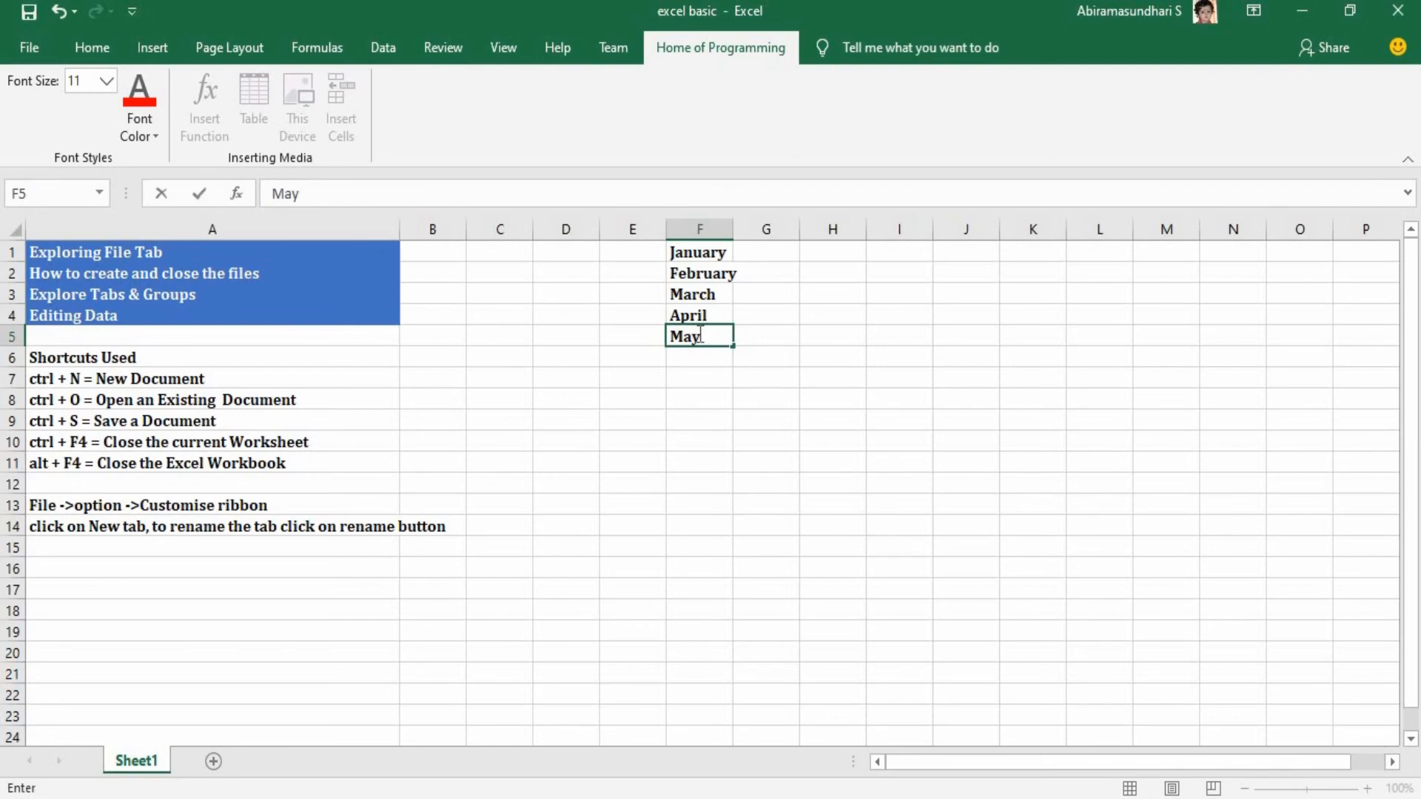
left_click(699, 359)
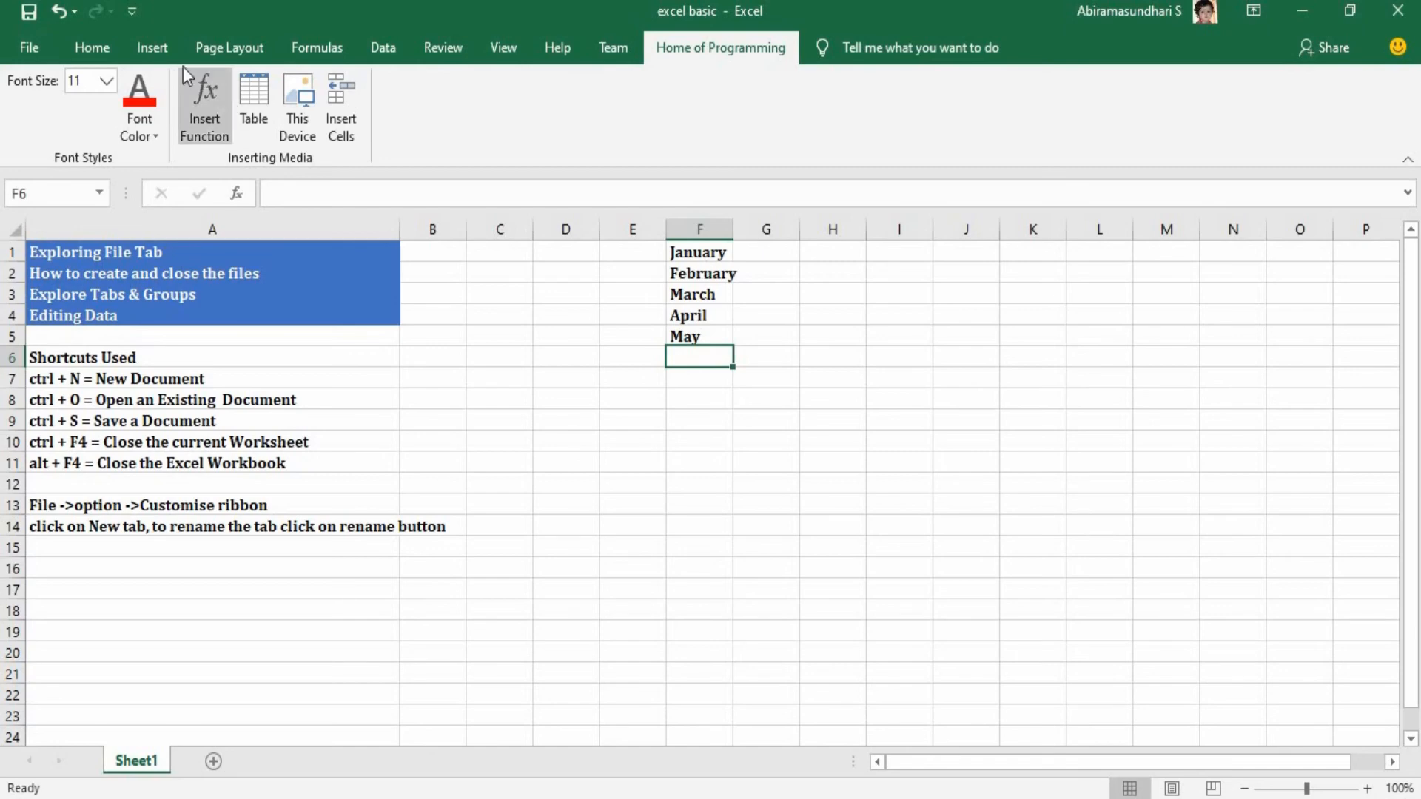
Search the worksheet for "feb" with the Find command.
left_click(111, 49)
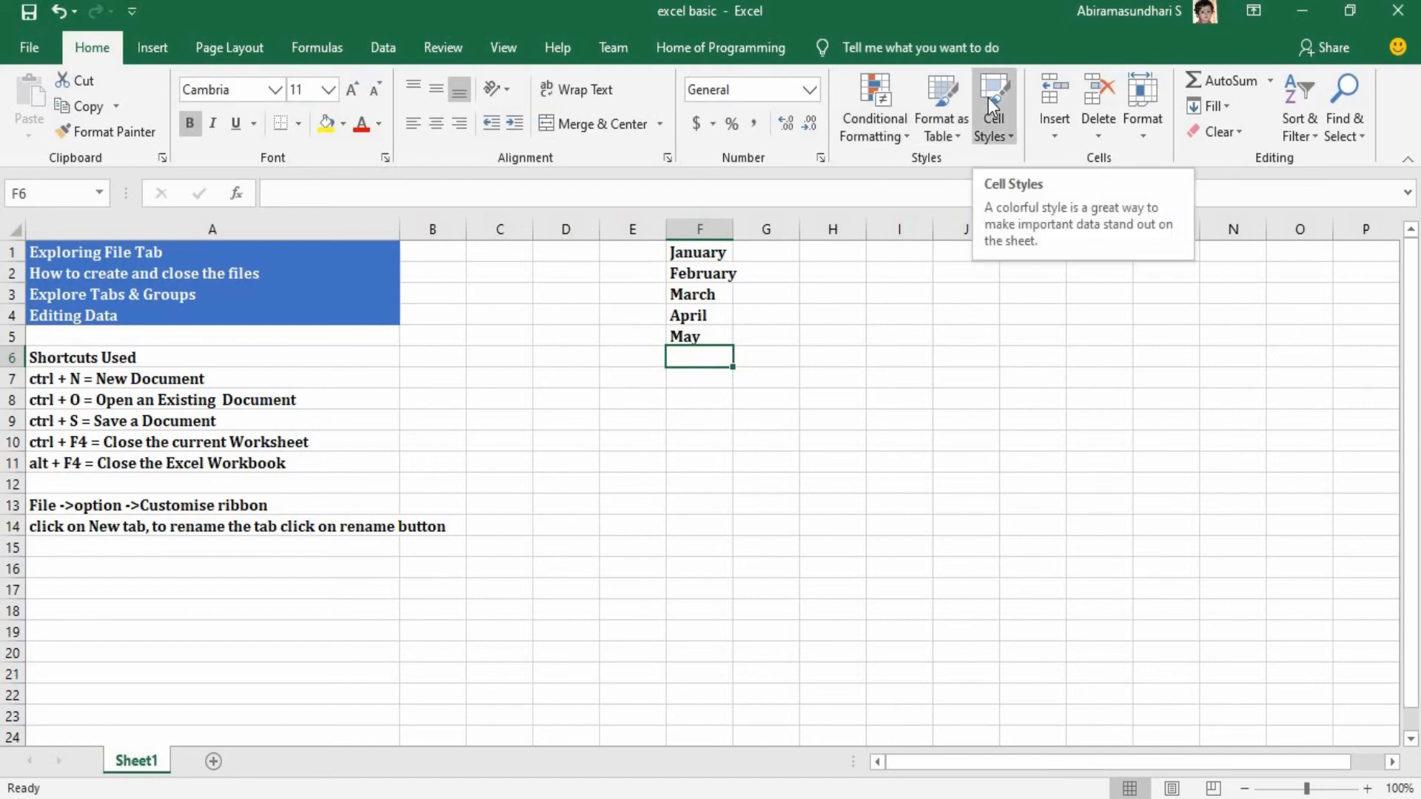
left_click(1347, 108)
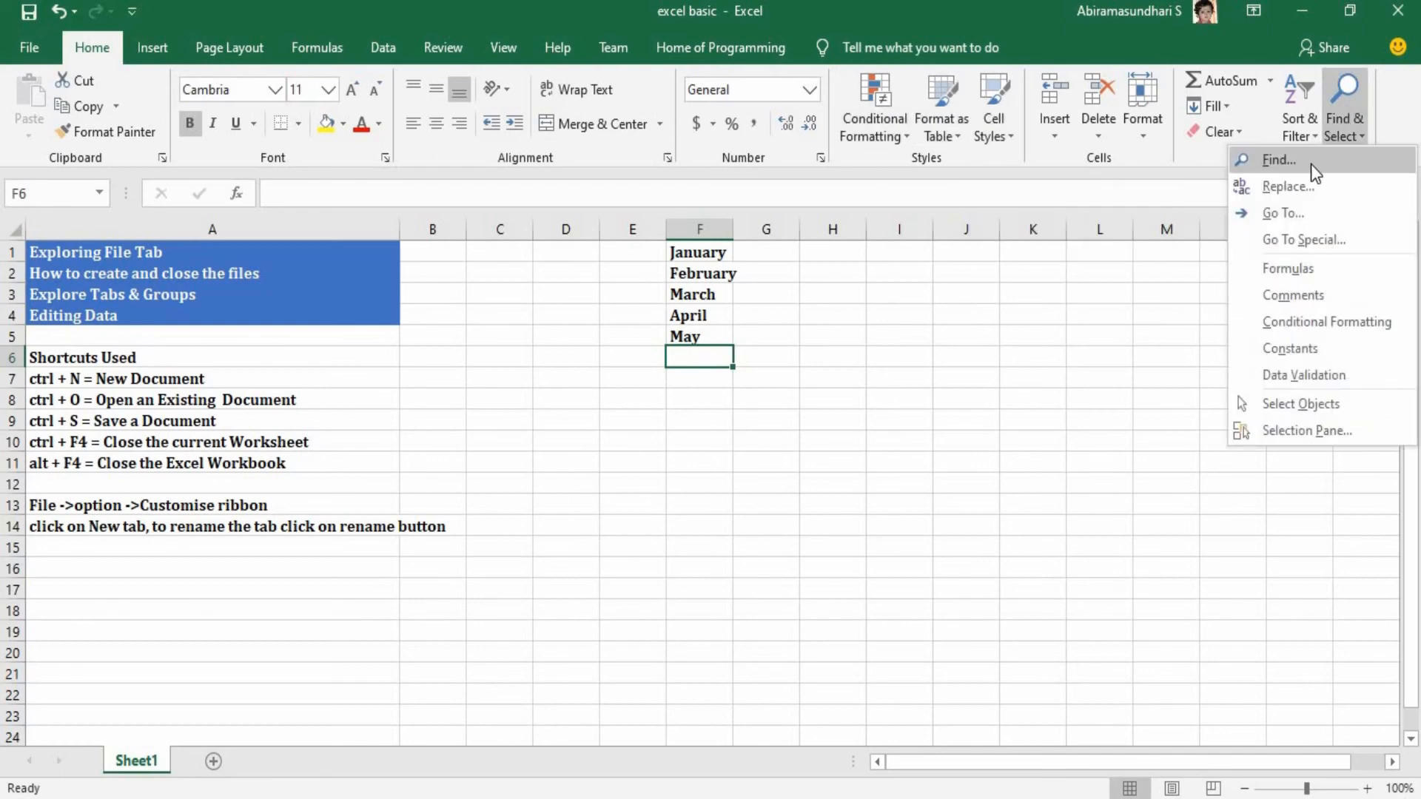
left_click(1312, 160)
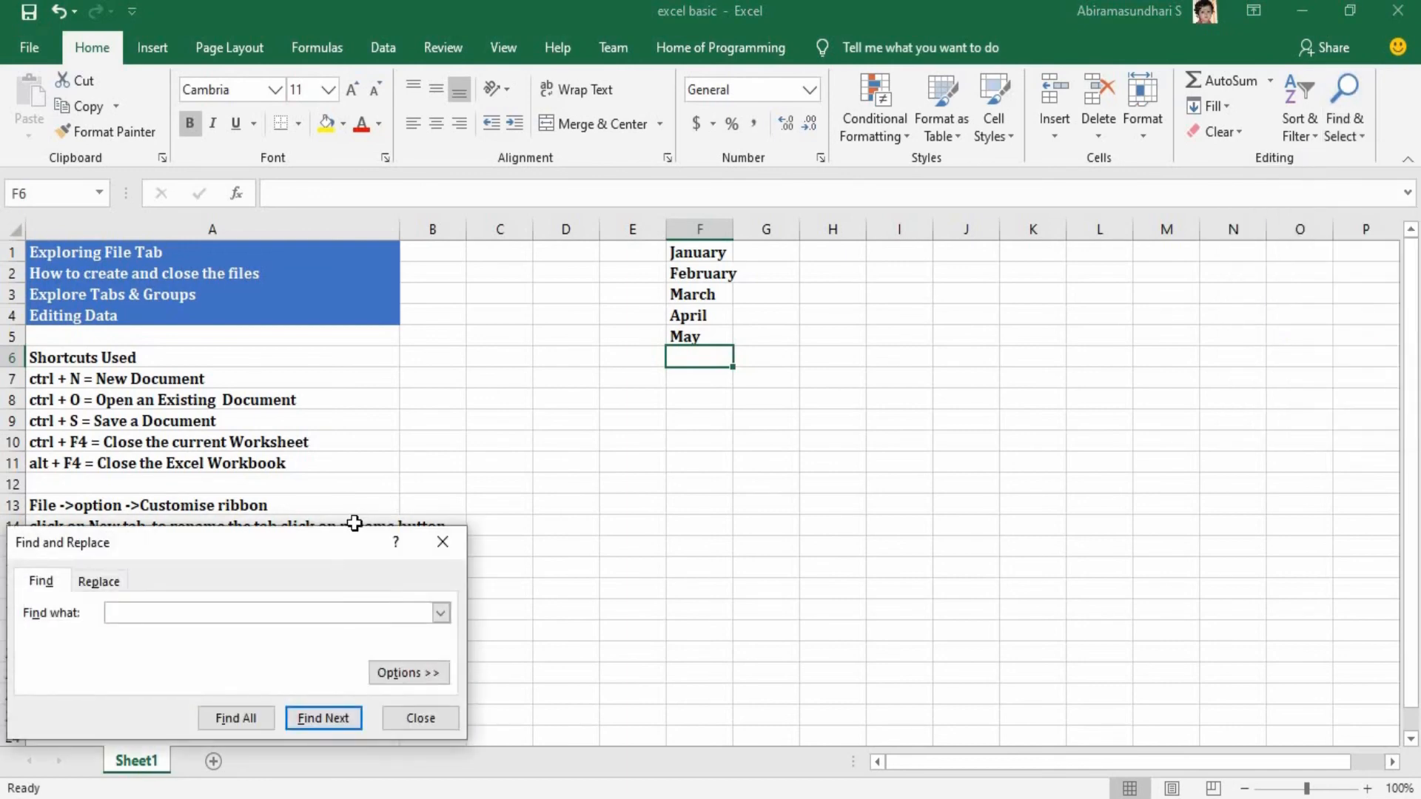
type("feb")
key("Return")
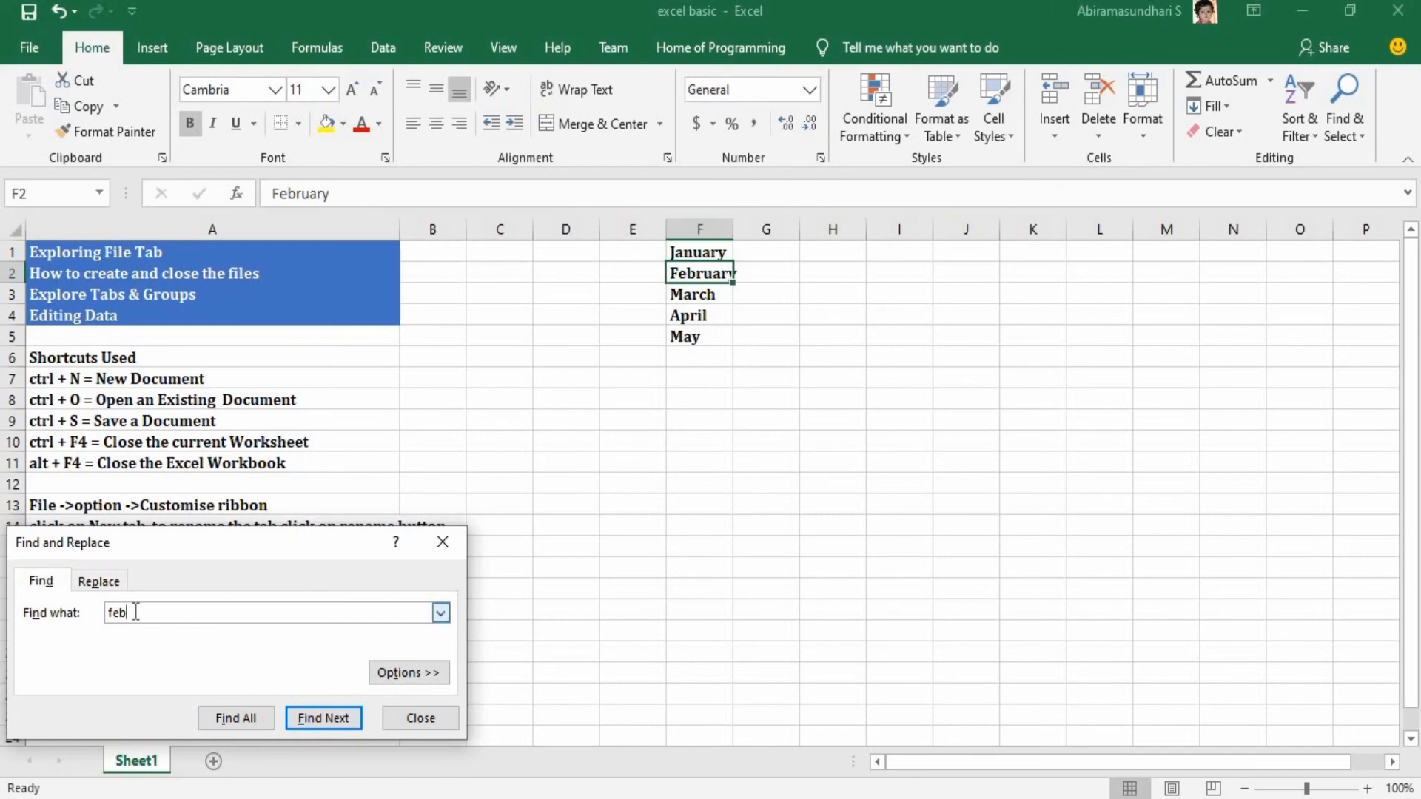
Replace all occurrences of "feb" in the sheet with "Qweerty" and close the Find and Replace dialog.
left_click(113, 588)
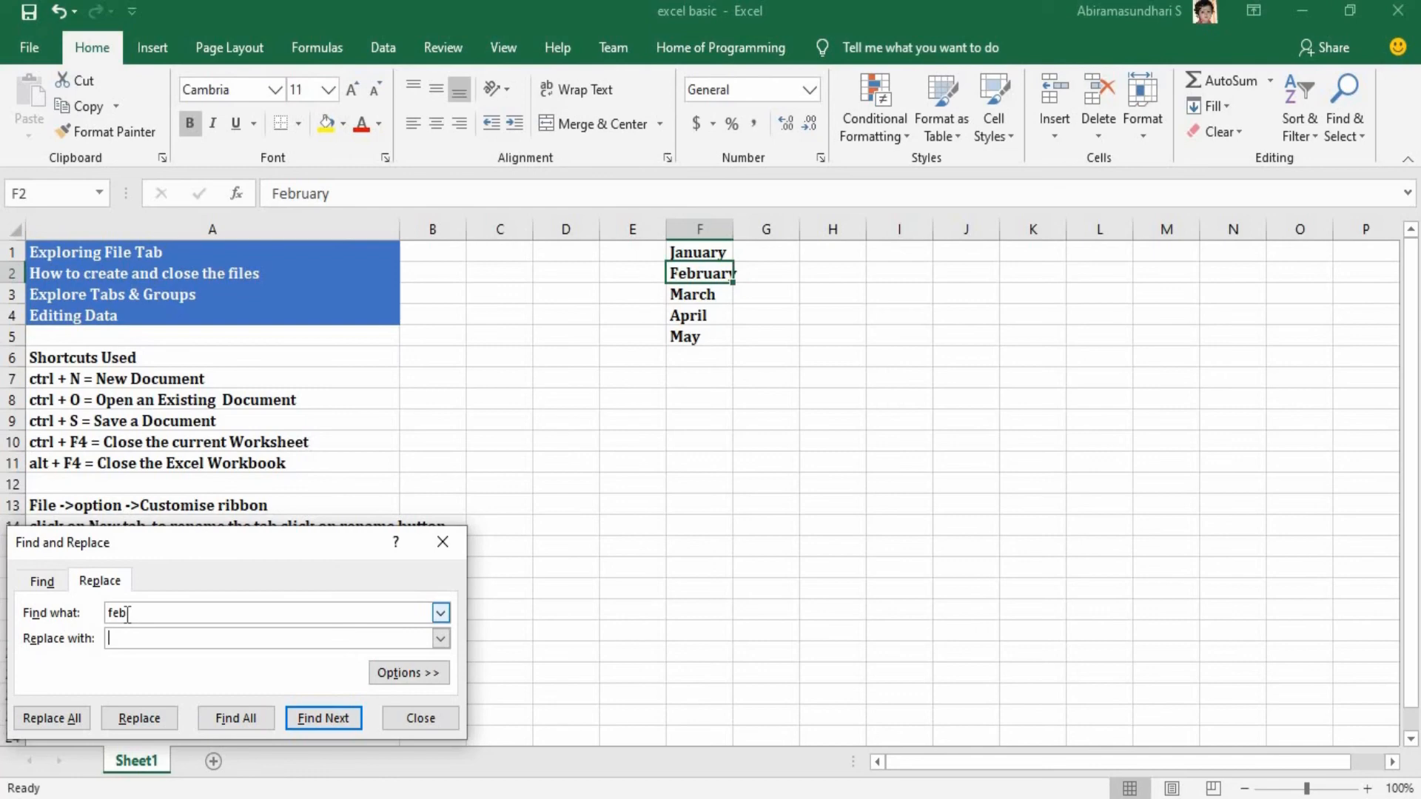
type("Qweerty")
left_click(78, 722)
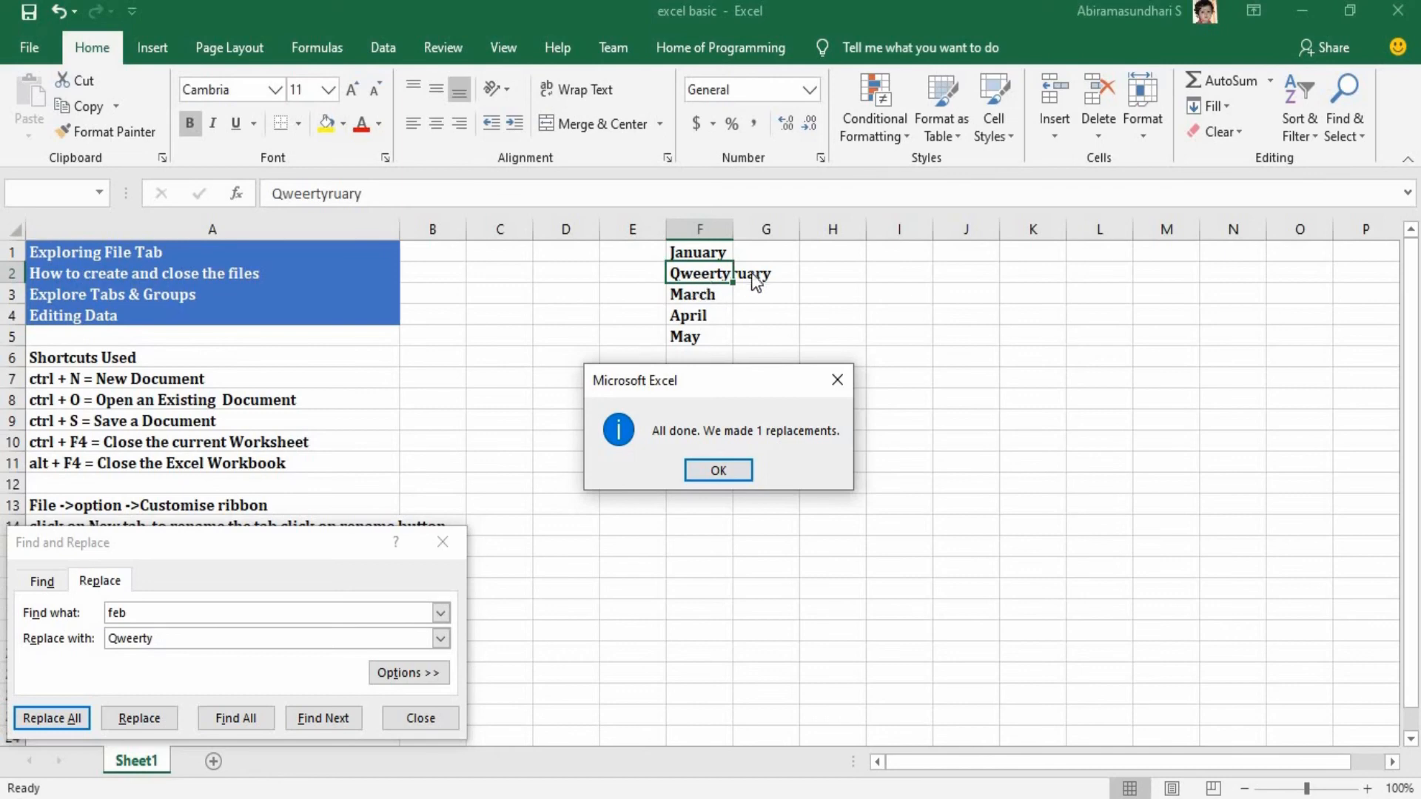
left_click(715, 471)
left_click(400, 718)
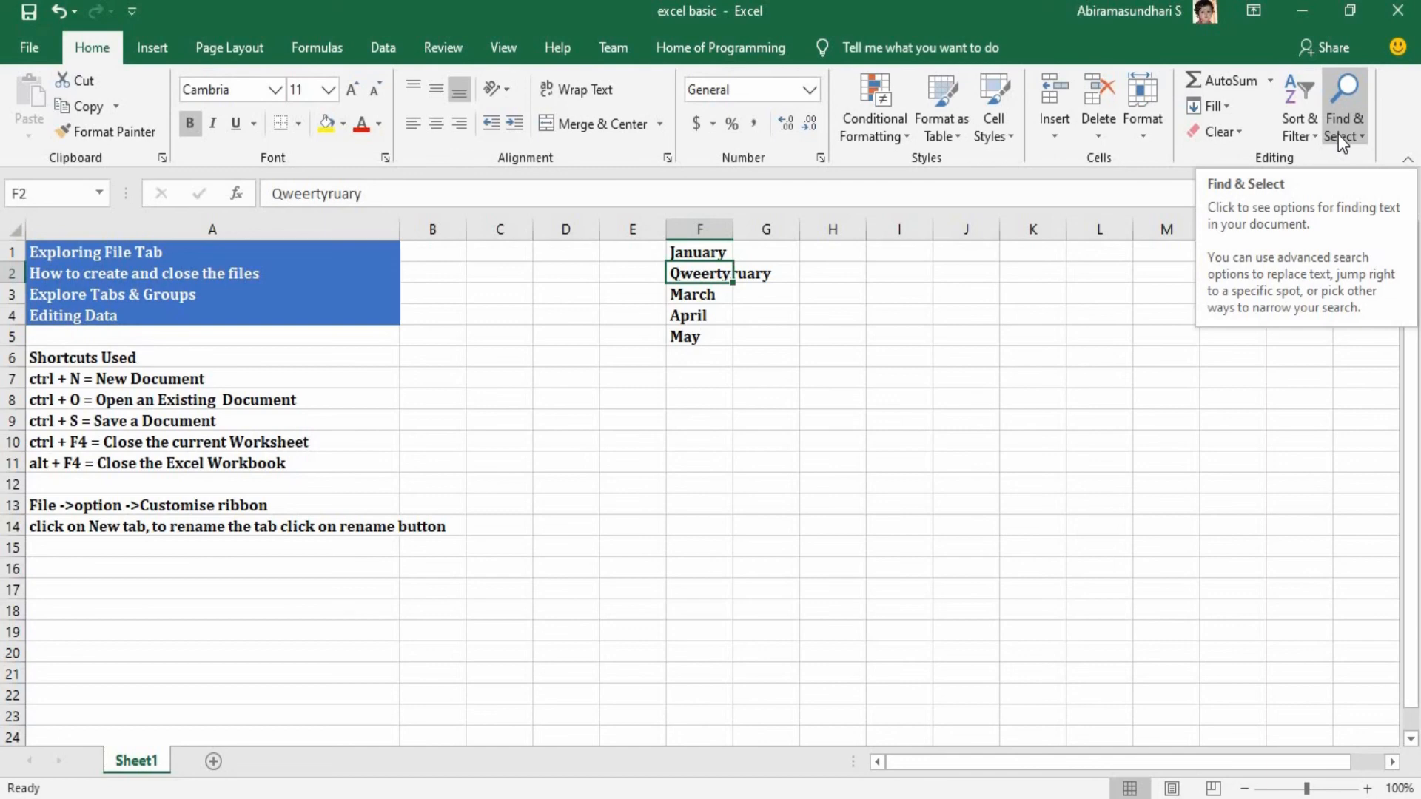
Bring up the Find dialog, close it, and enter the shortcut note "ctrl + F =Find and Replace" in cell A12.
key("ctrl+f")
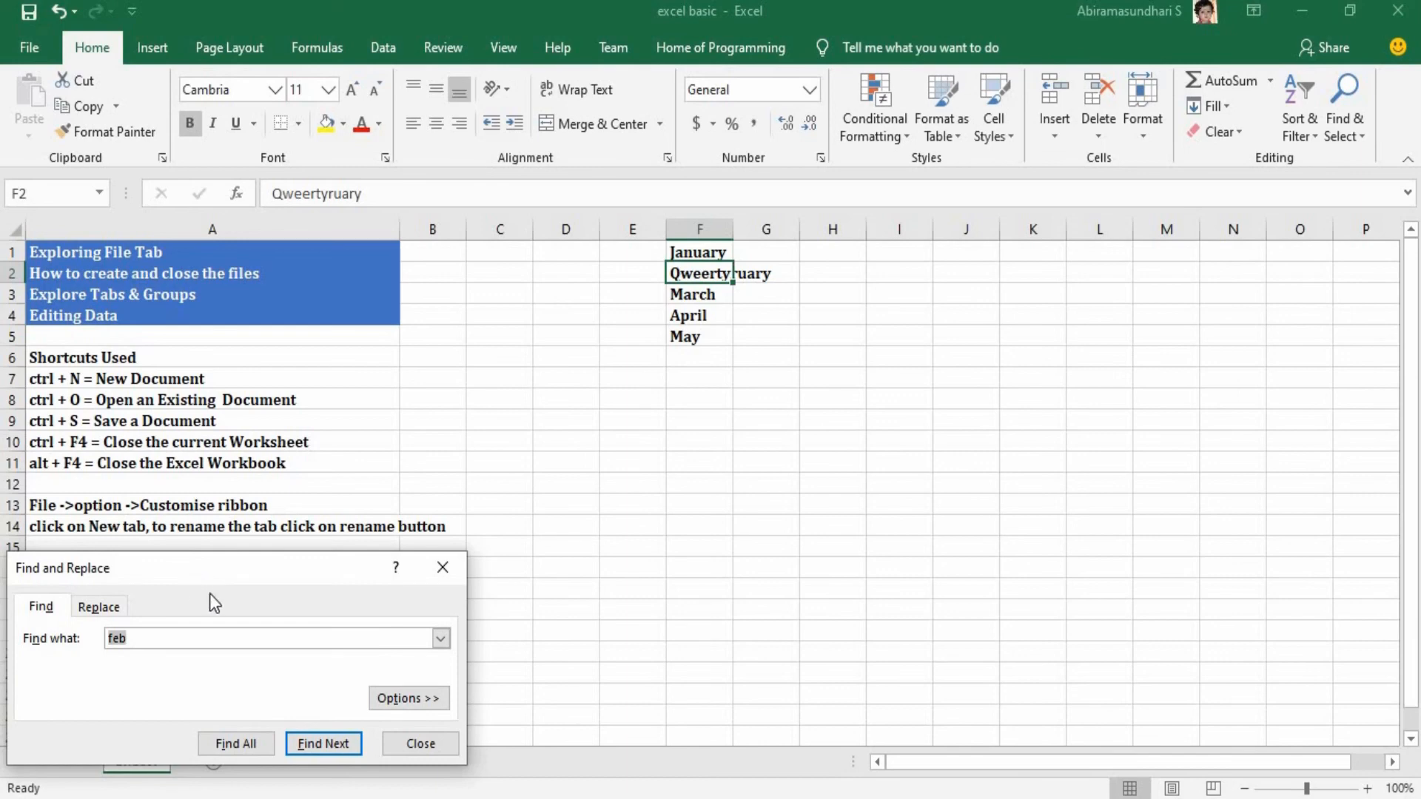
left_click(406, 743)
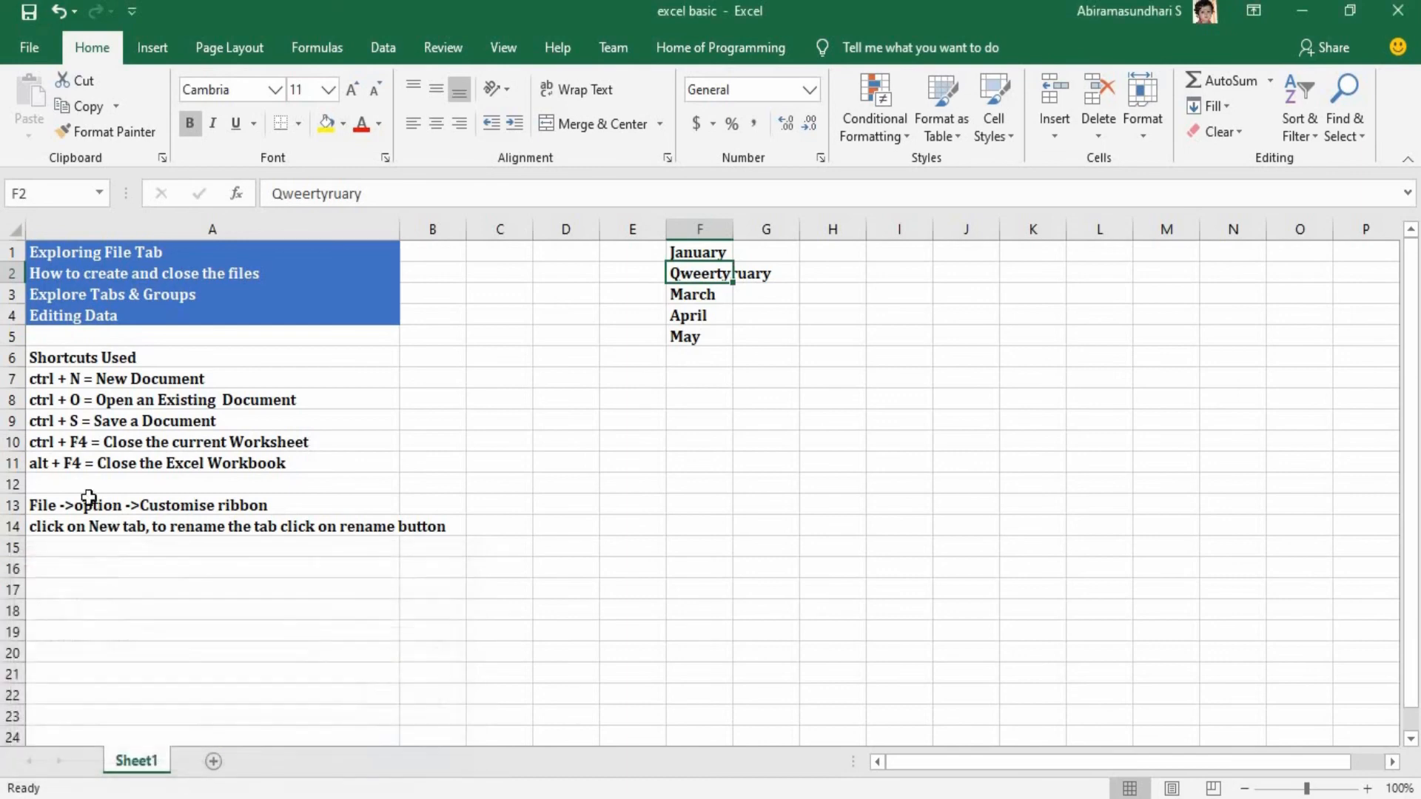
left_click(75, 483)
type("c")
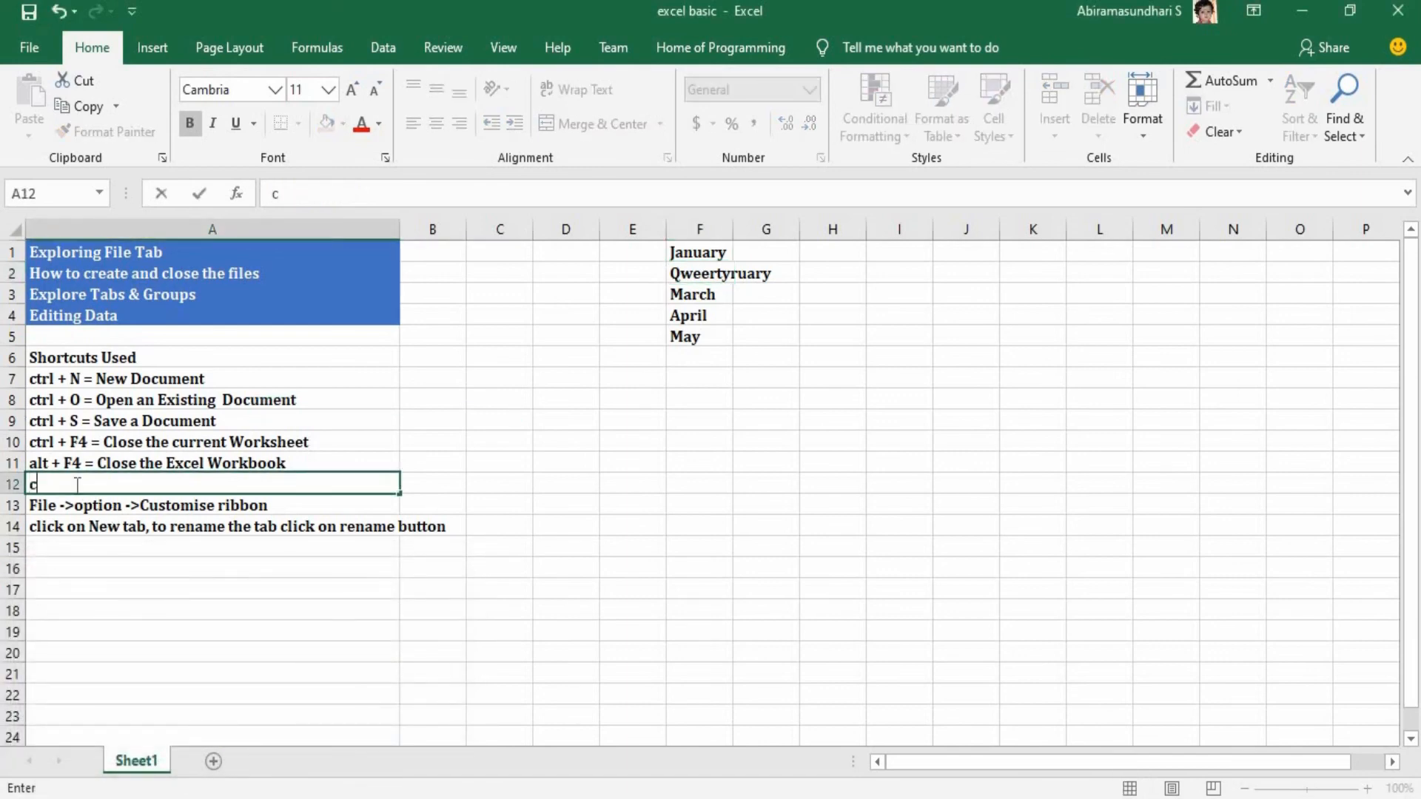
type("trl + F")
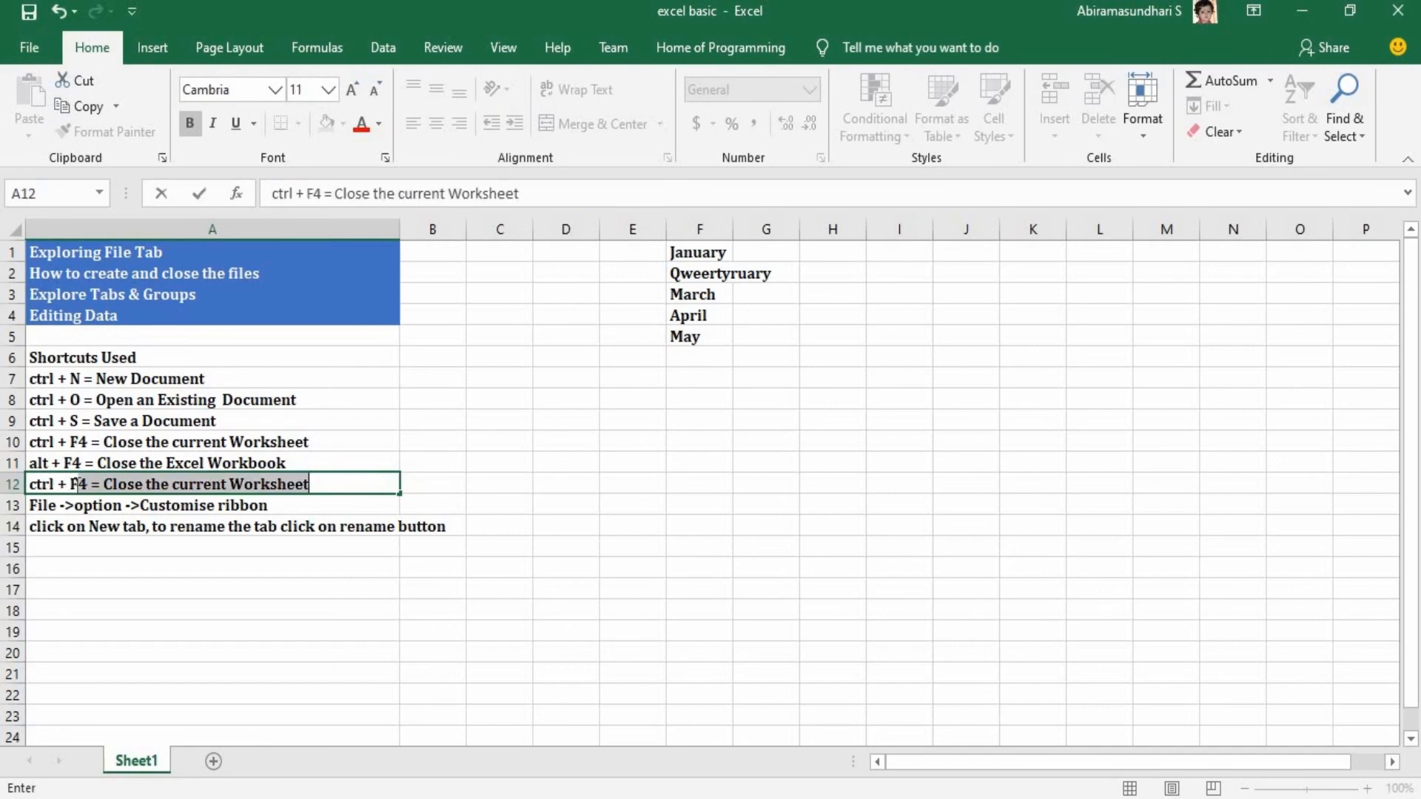
key("BackSpace")
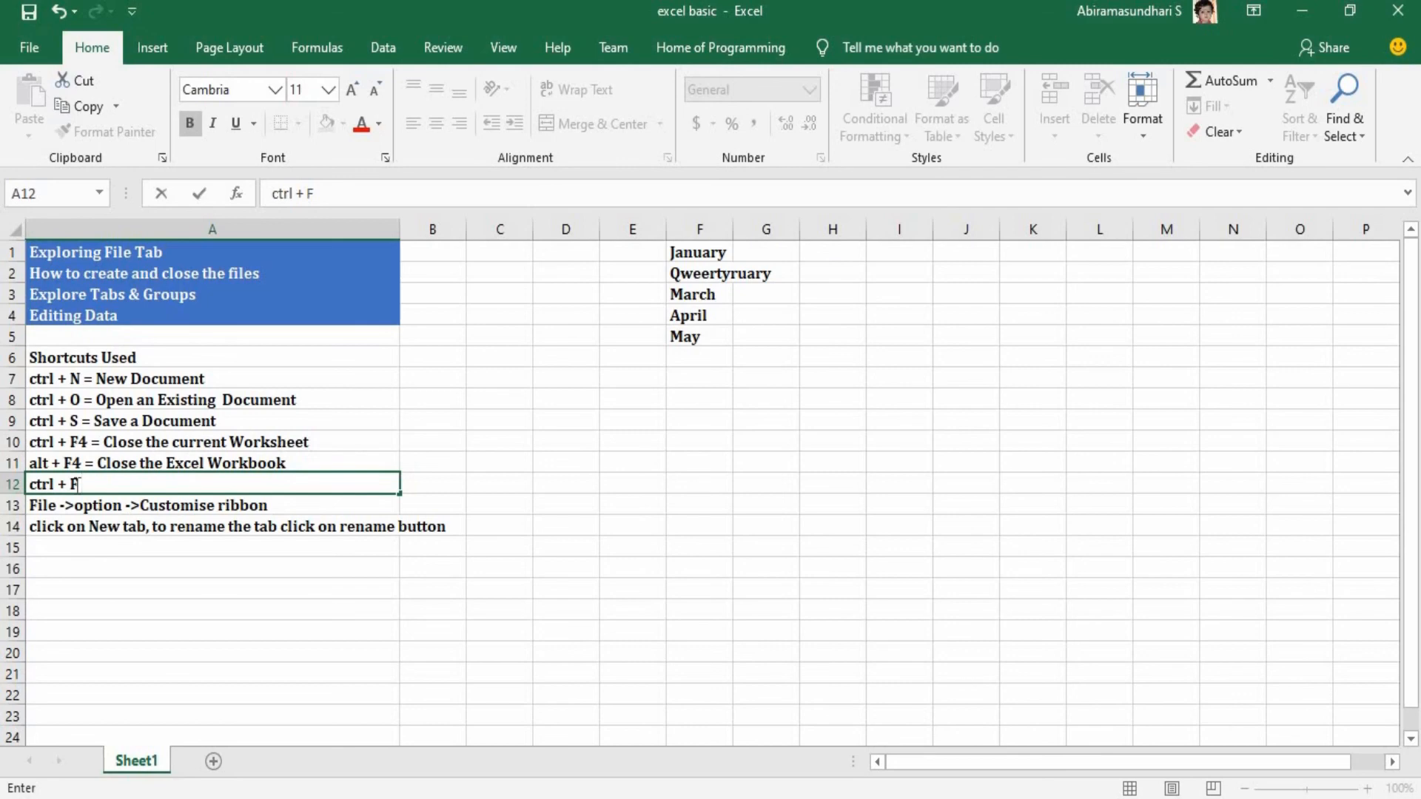
type("=Find and ")
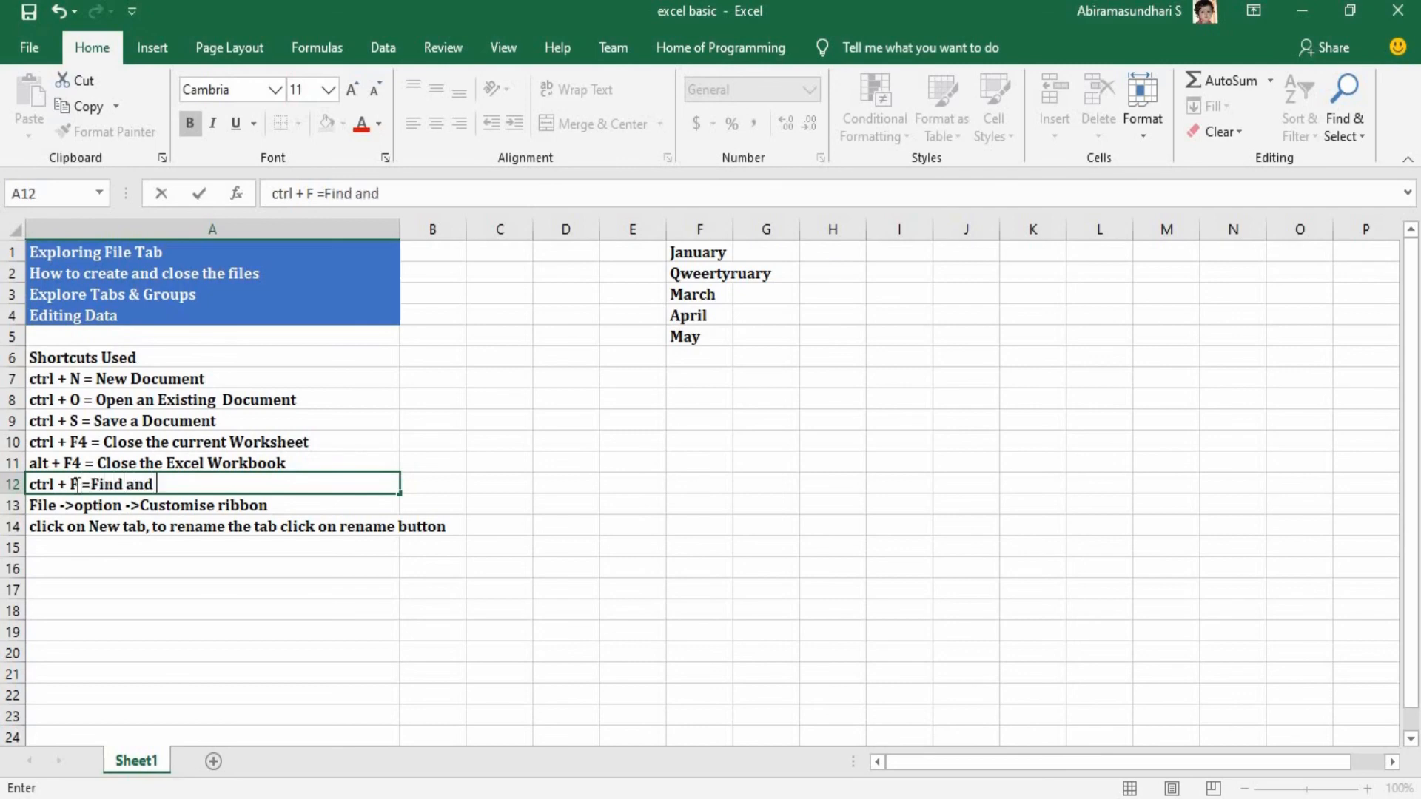
type("Replace")
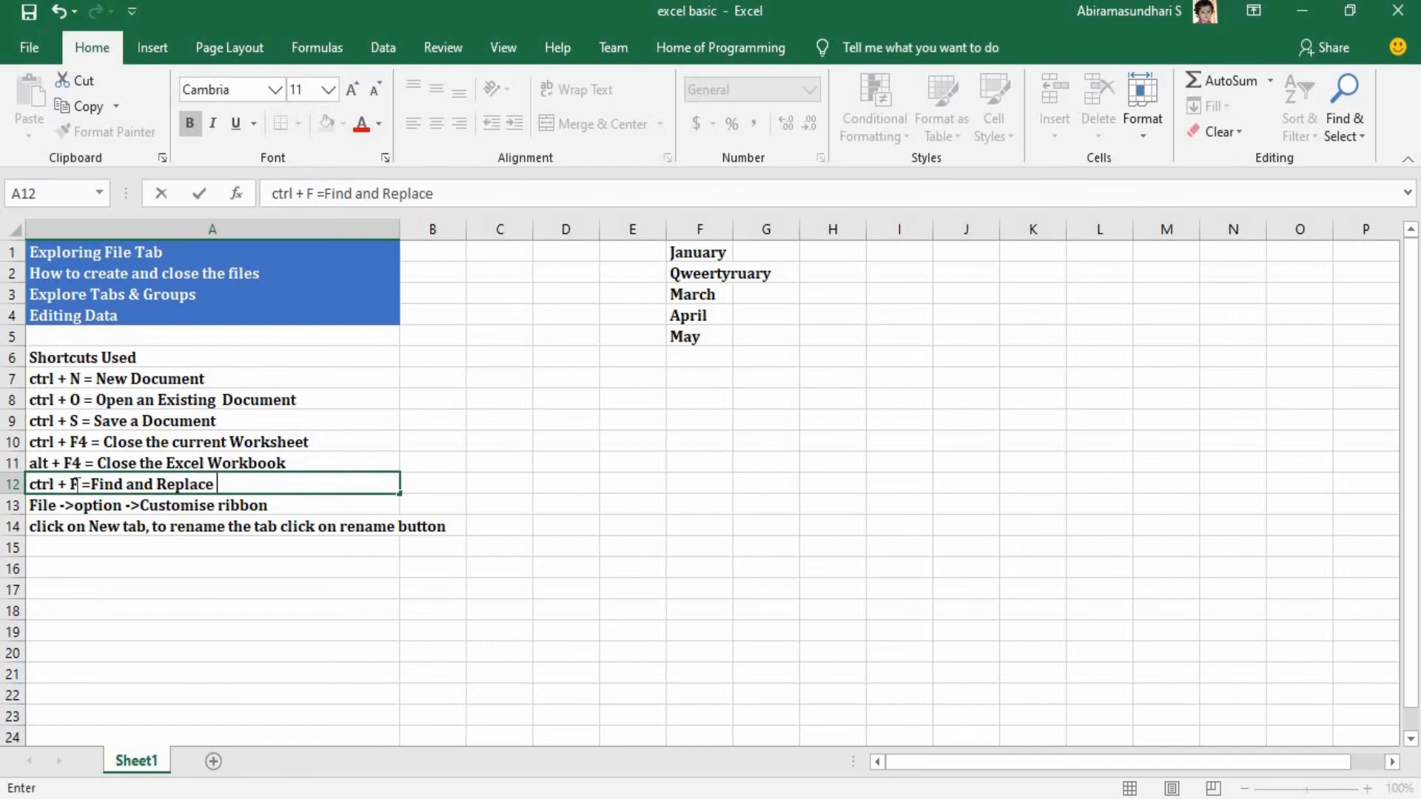
key("ctrl+Return")
Open the Find and Replace dialog at its replace options, reposition it over the sheet, and close it.
key("ctrl+h")
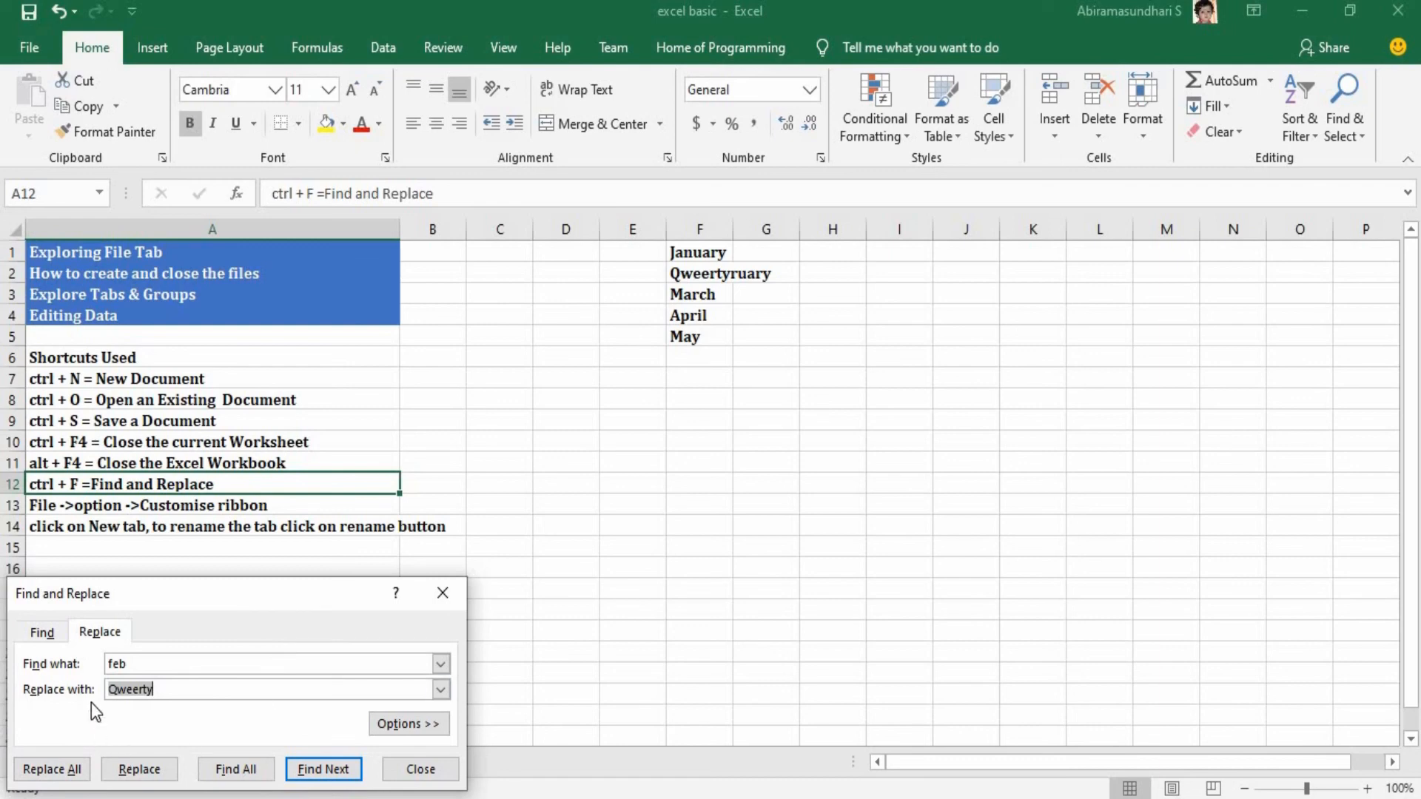
left_click_drag(201, 579, 569, 342)
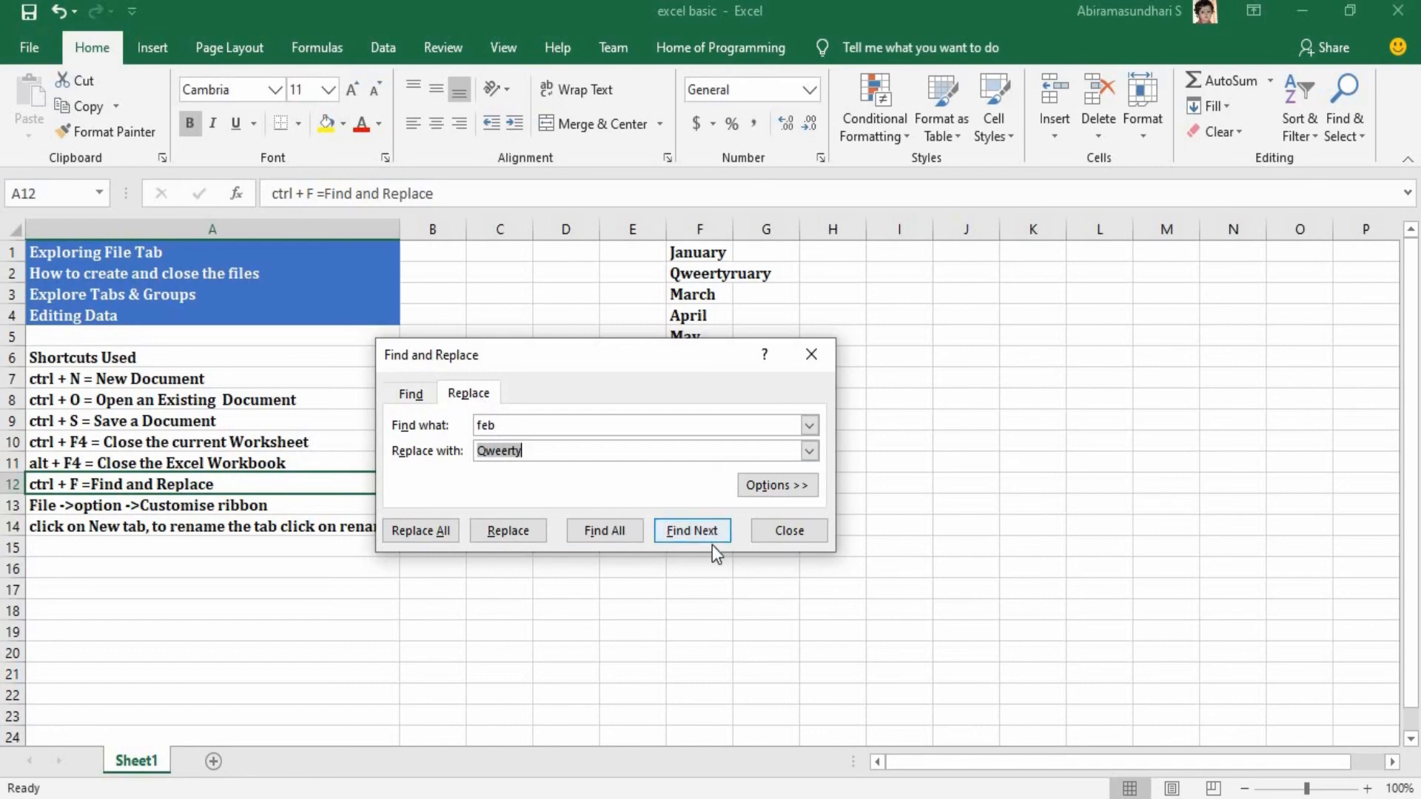
left_click(786, 531)
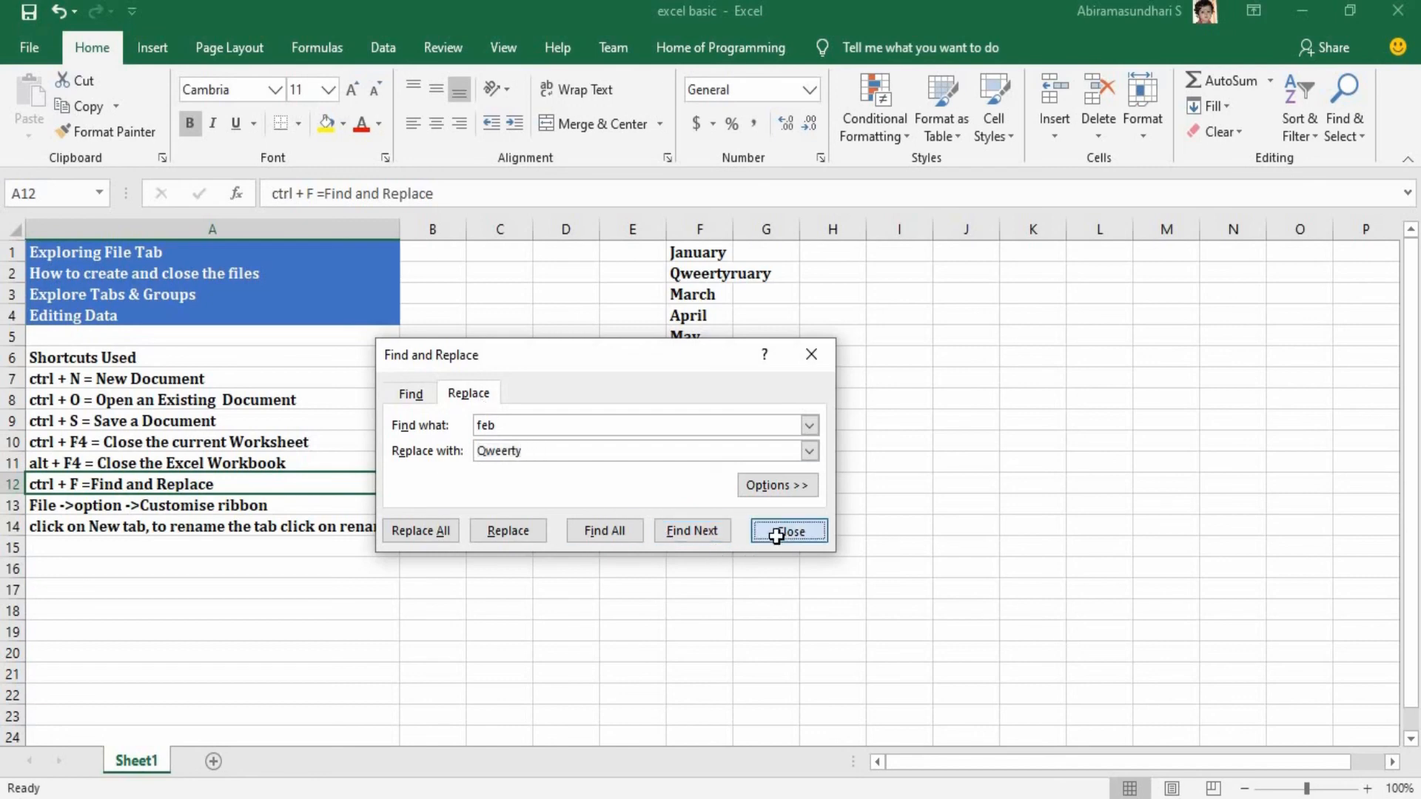
left_click(120, 509)
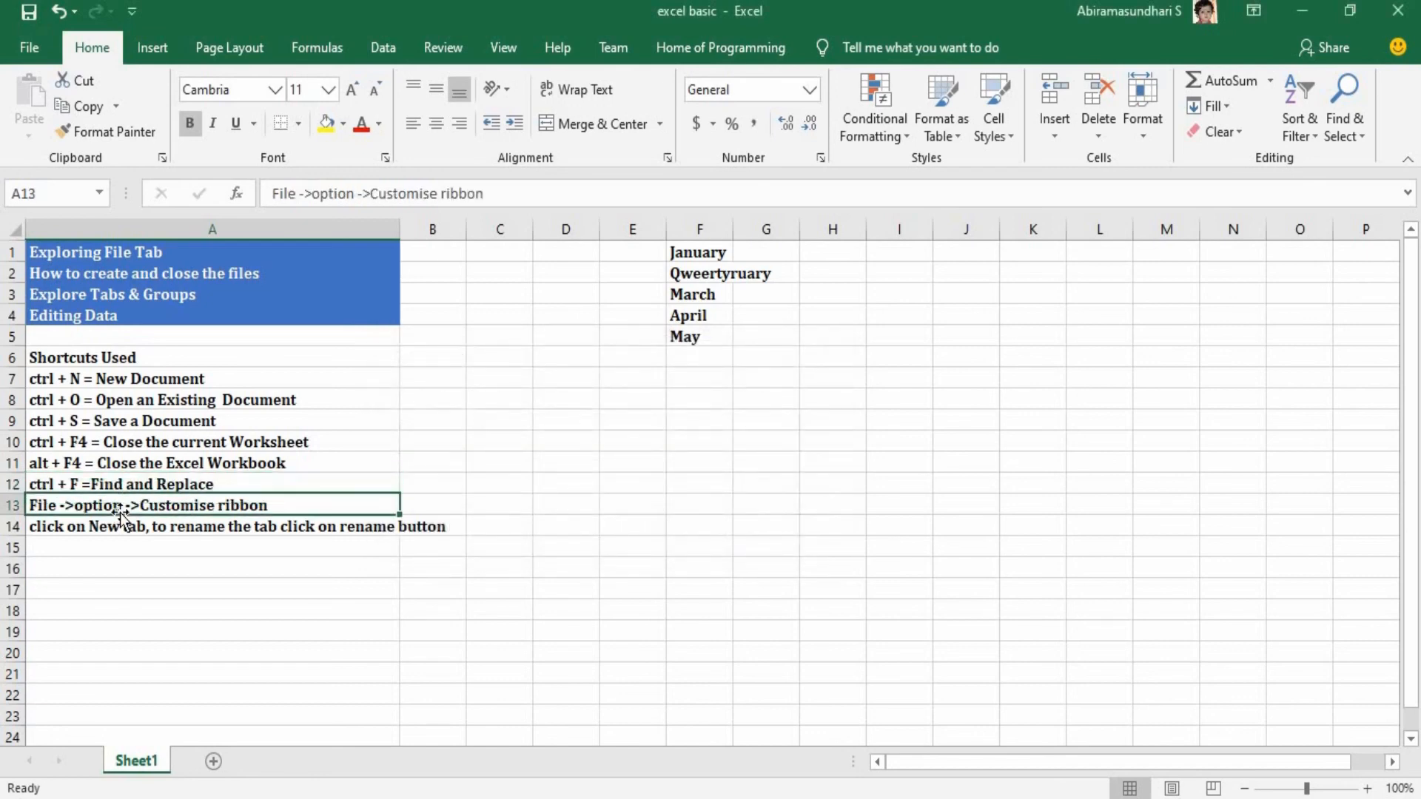
double_click(222, 504)
double_click(223, 504)
left_click(224, 504)
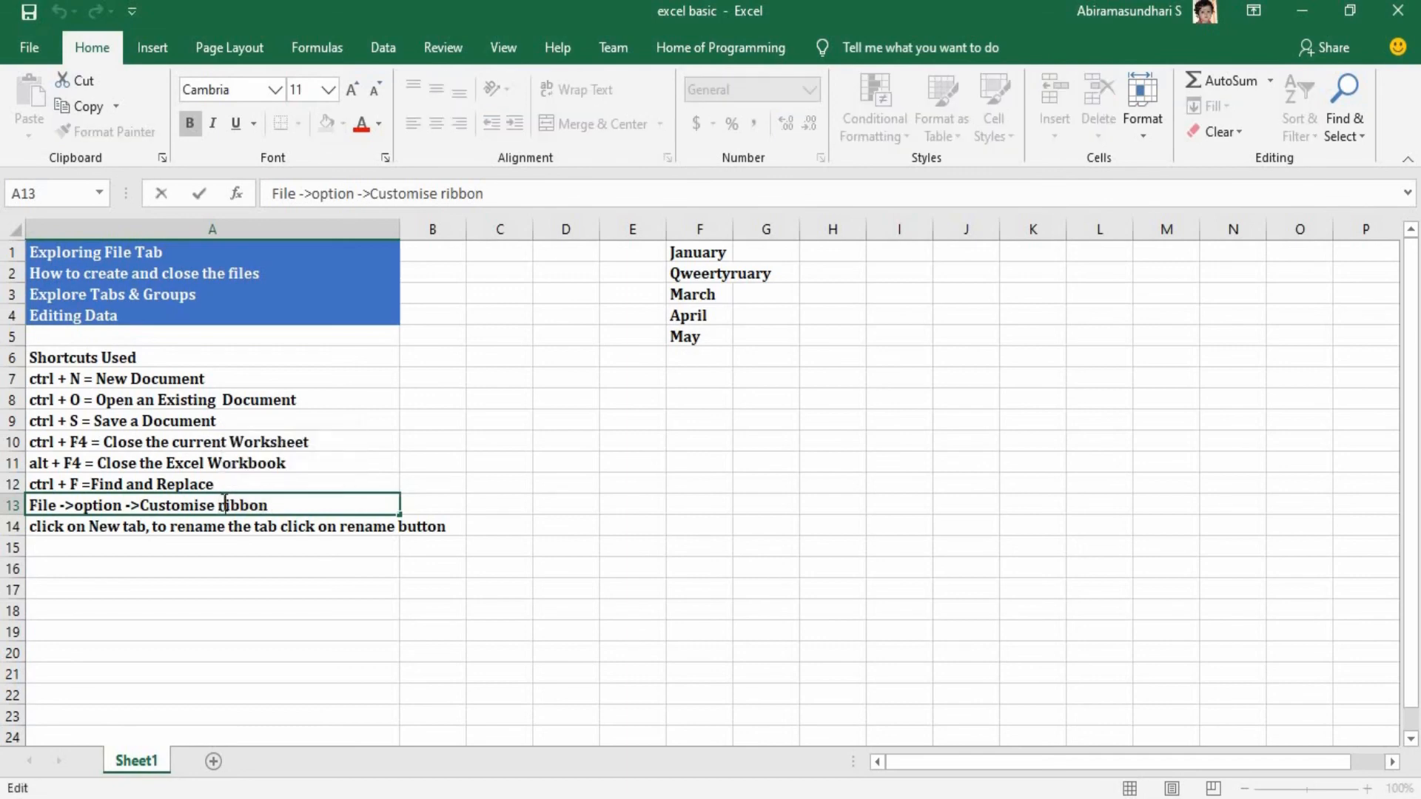
key("shift+Home")
key("ctrl+c")
Append ", ctrl + H = Replace Dialog box" to the shortcut note in cell A12 and widen column A to fit the text.
left_click(280, 485)
double_click(280, 485)
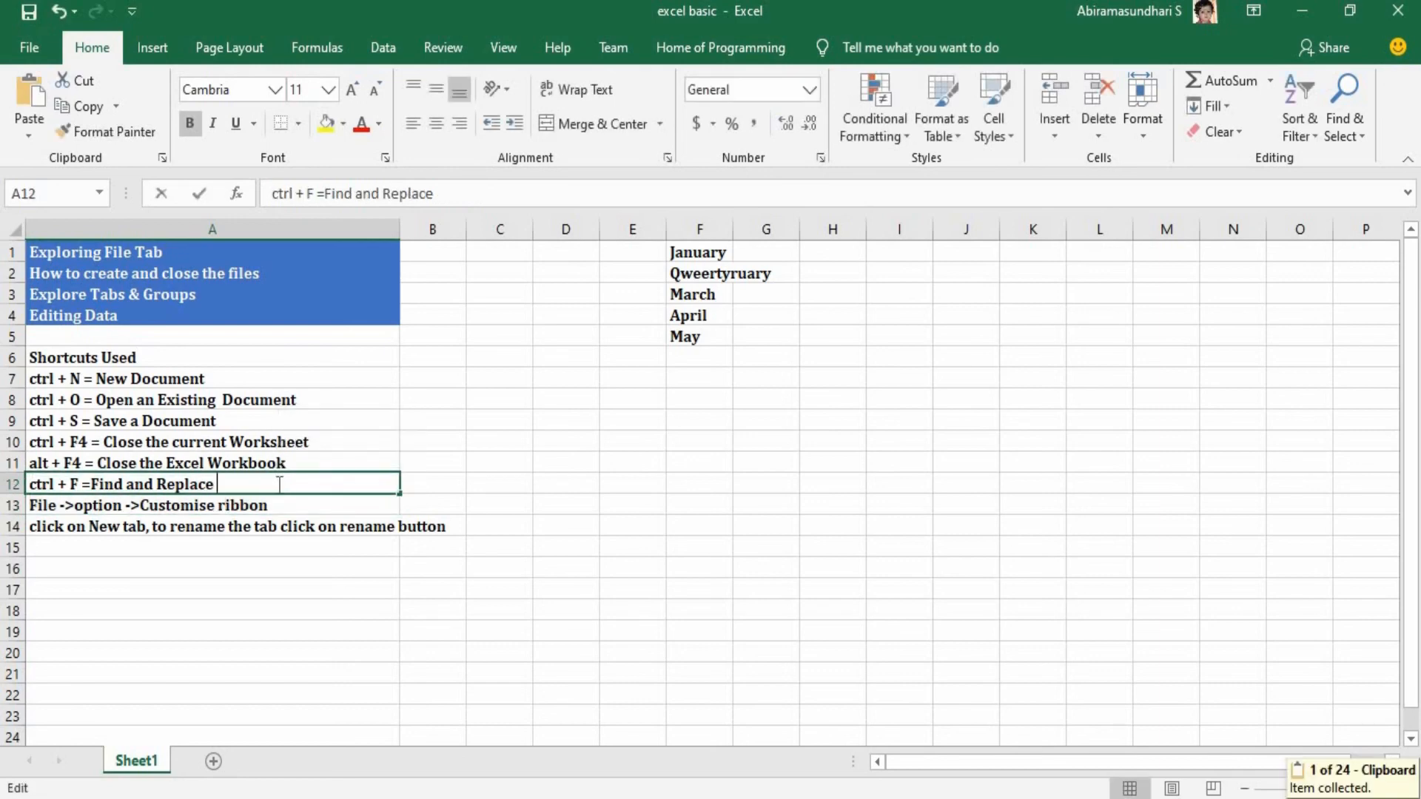
type(", ctr")
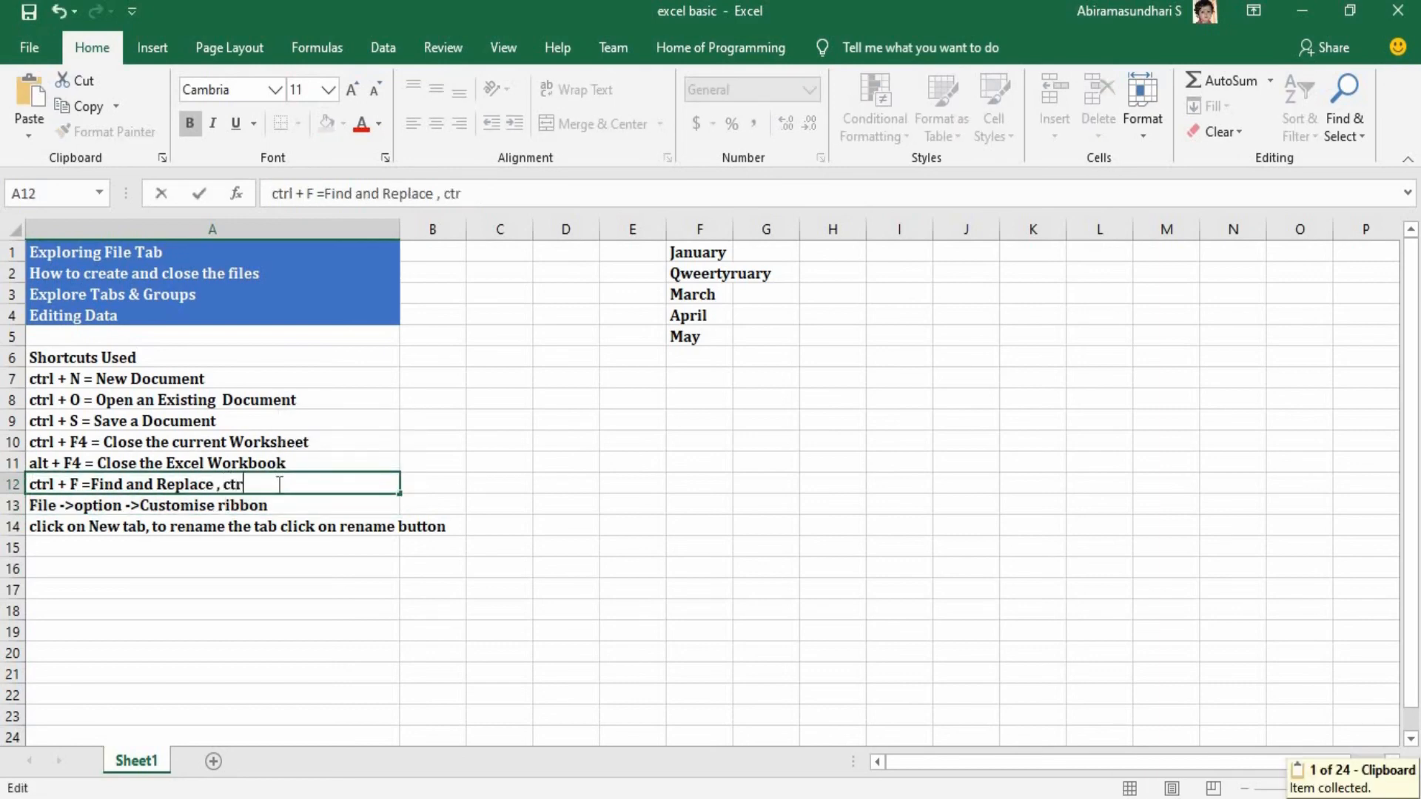
type("l + H =")
type(" Replace")
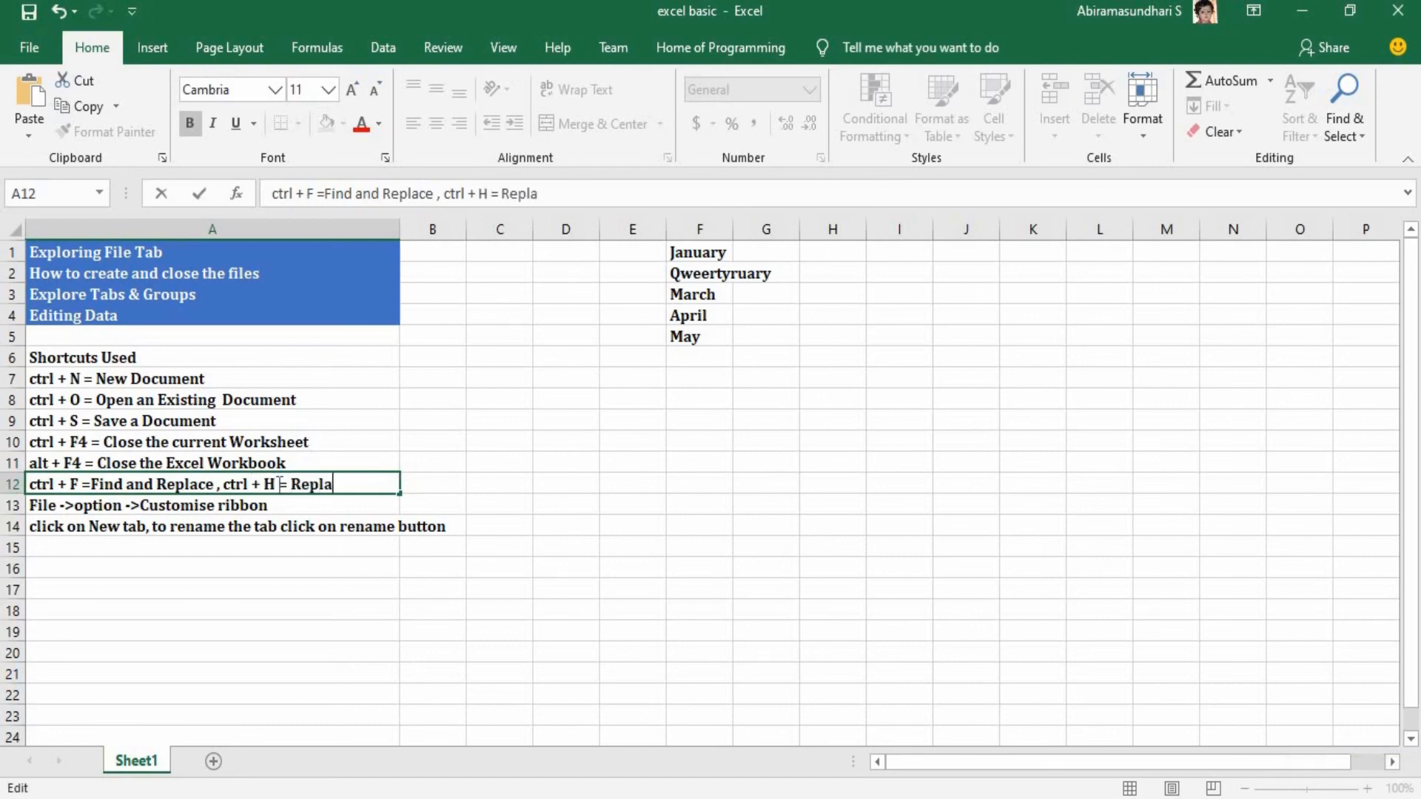
type(" Dialog box")
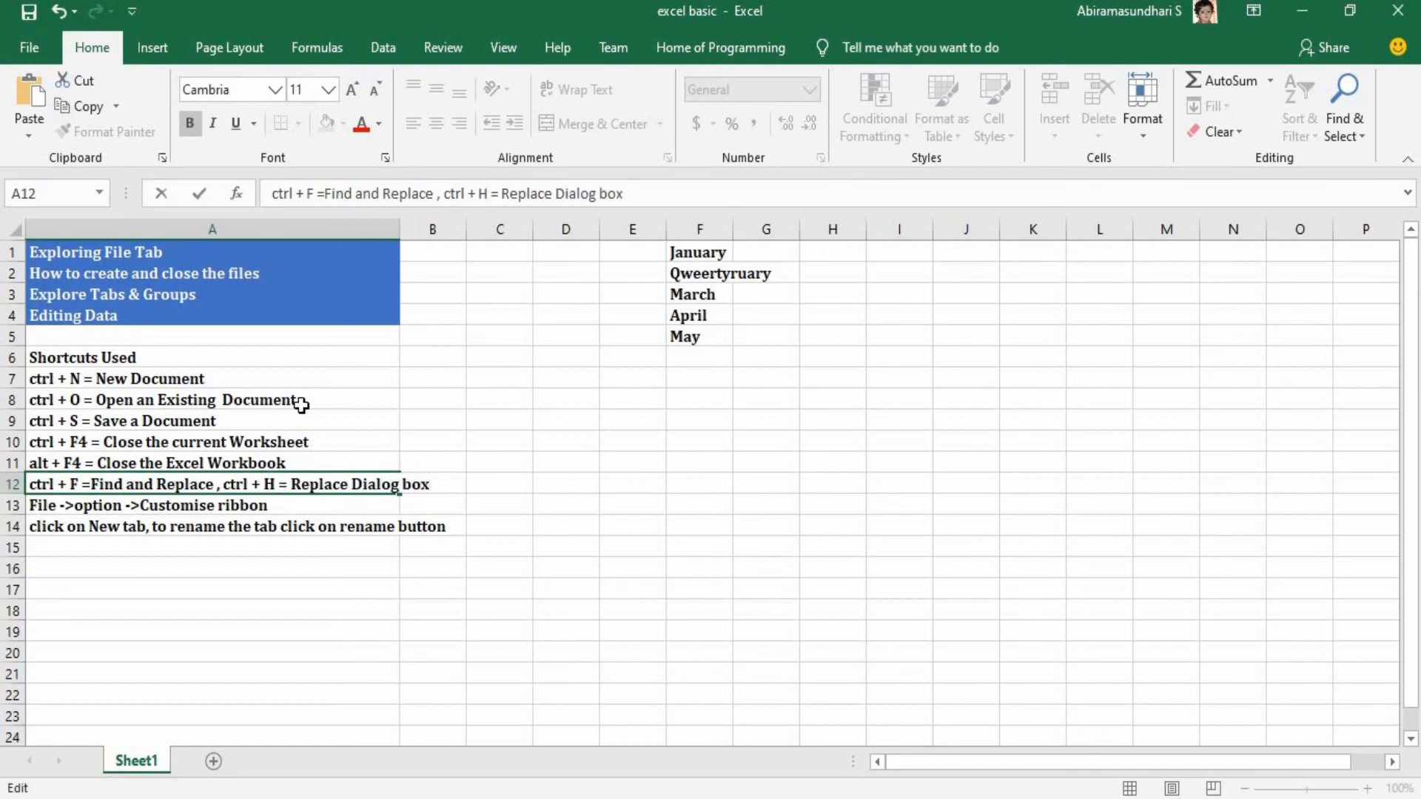
left_click(322, 407)
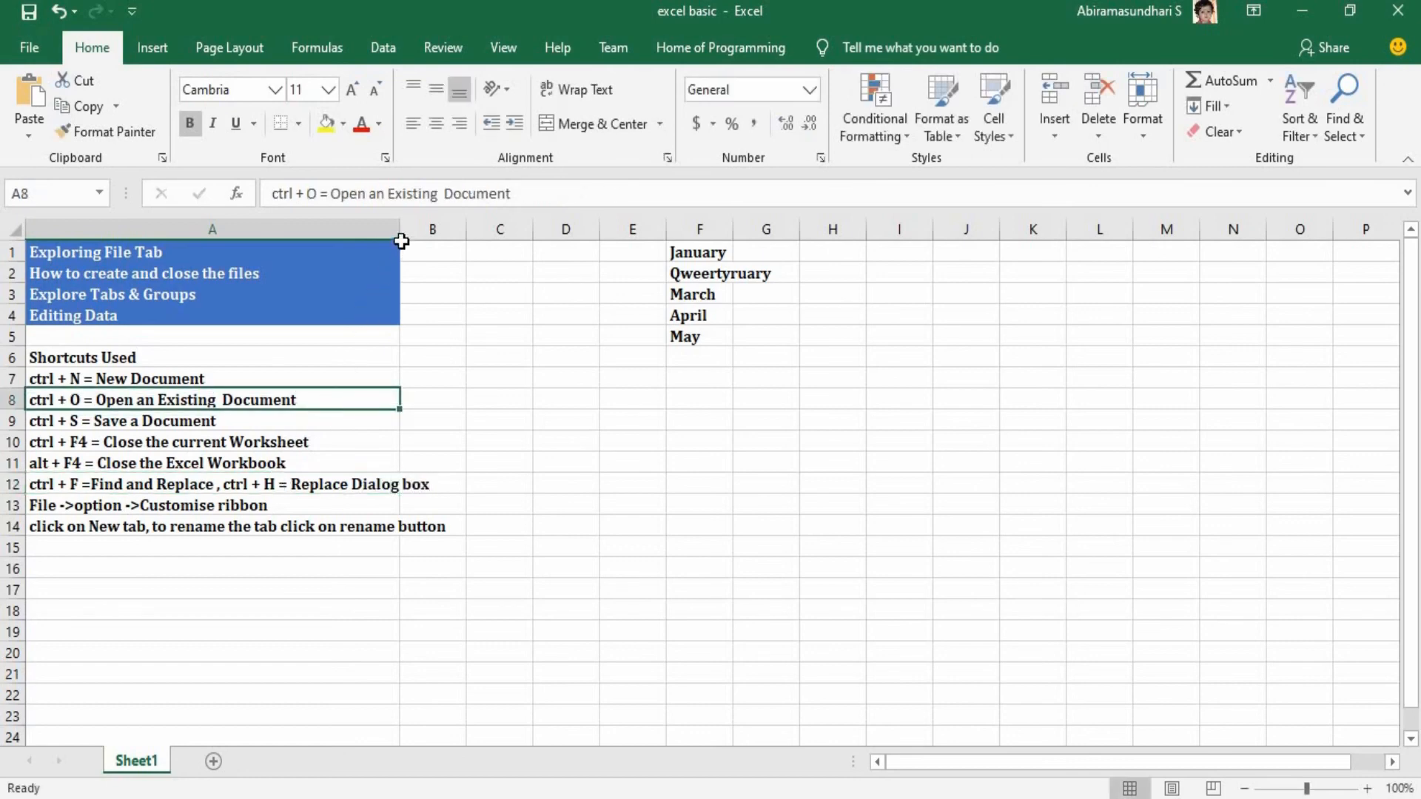
left_click_drag(400, 233, 470, 254)
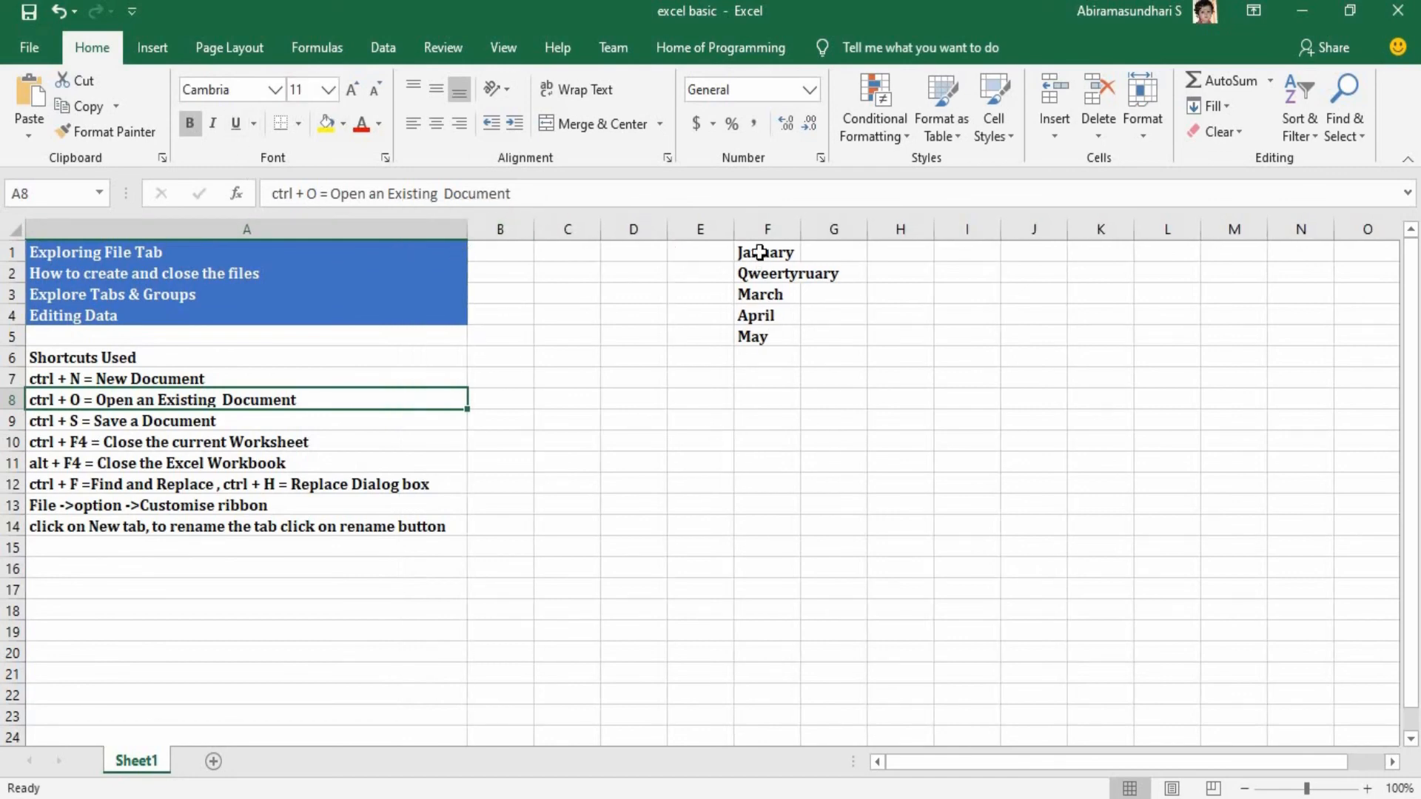
Change the font colour of the month list in F1:F5 to the standard red.
left_click_drag(760, 253, 769, 339)
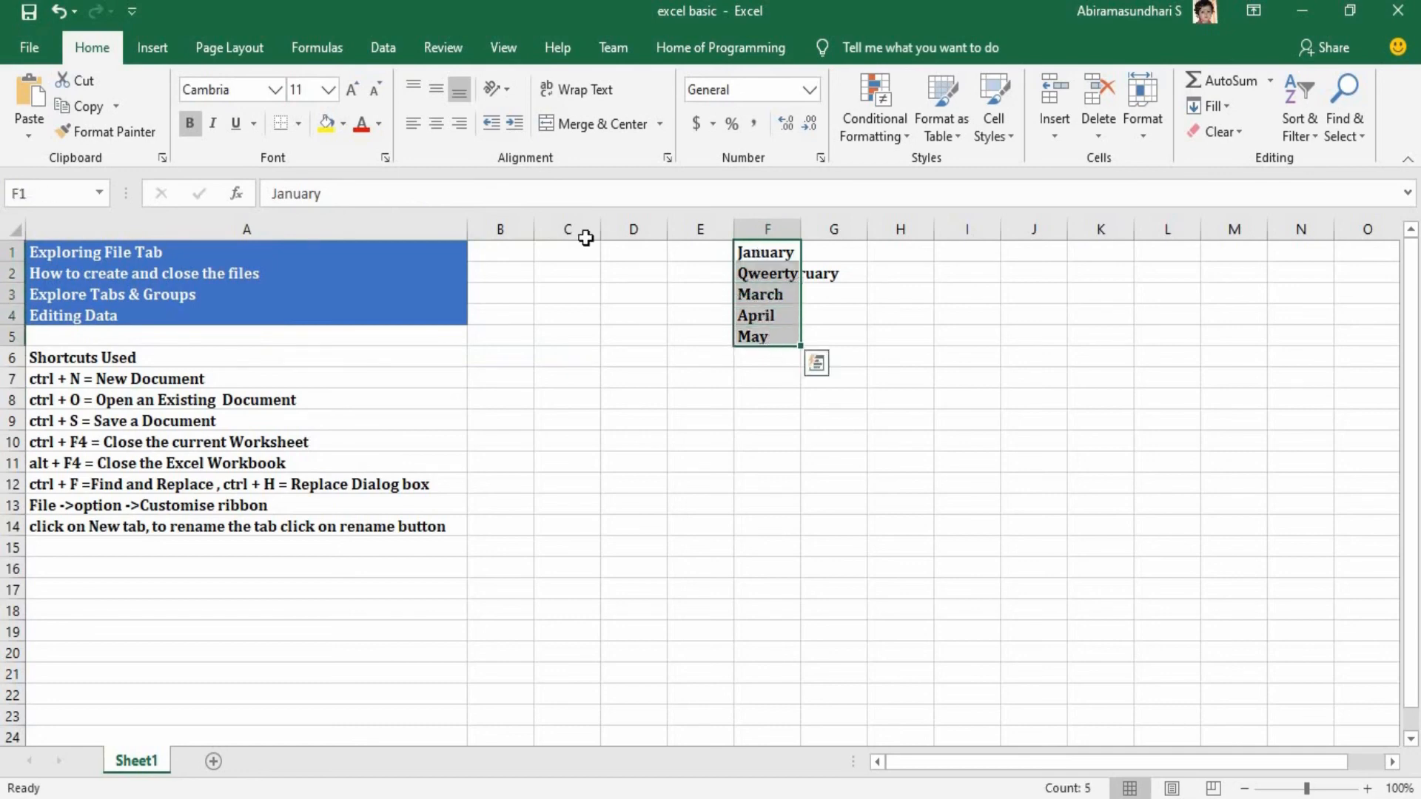
left_click(379, 130)
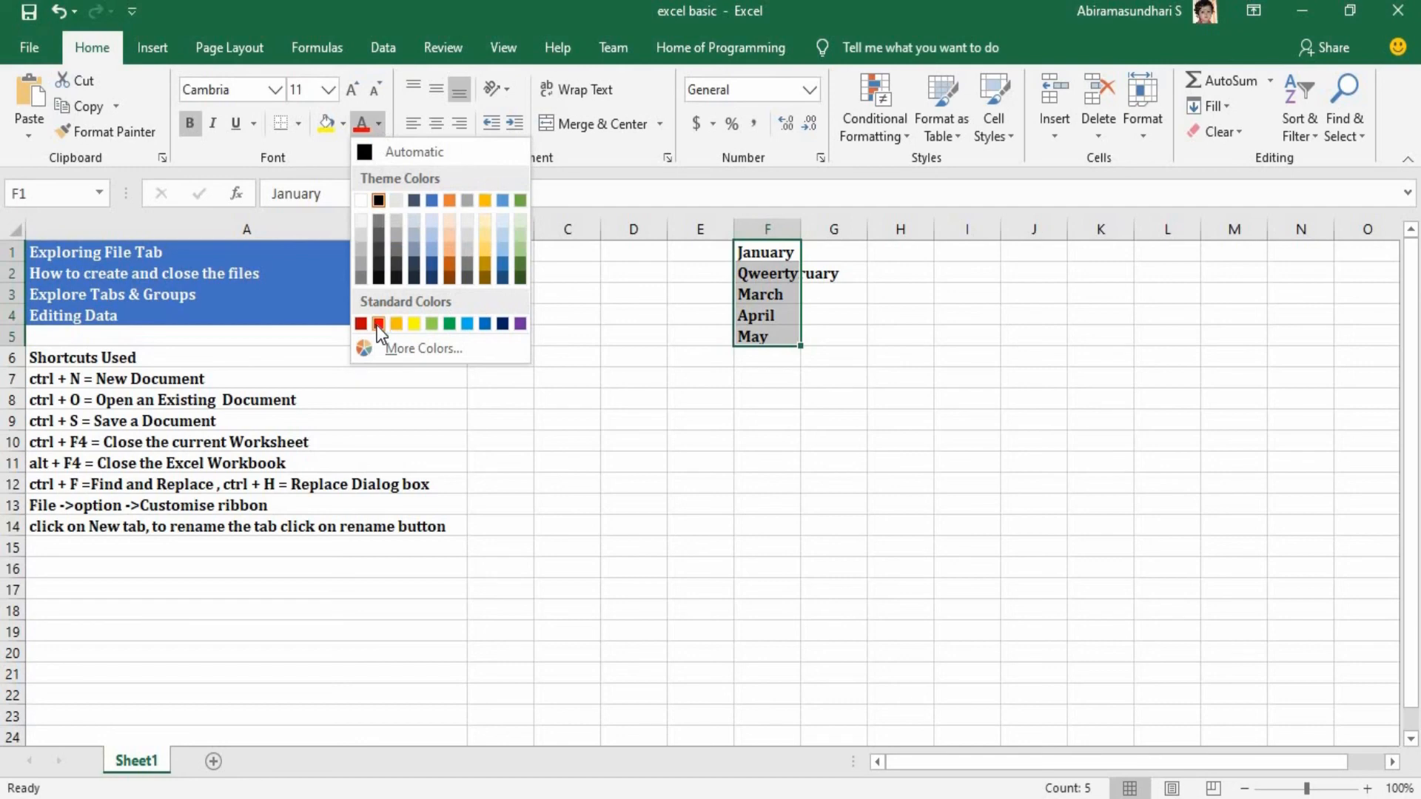
left_click(378, 324)
left_click(375, 317)
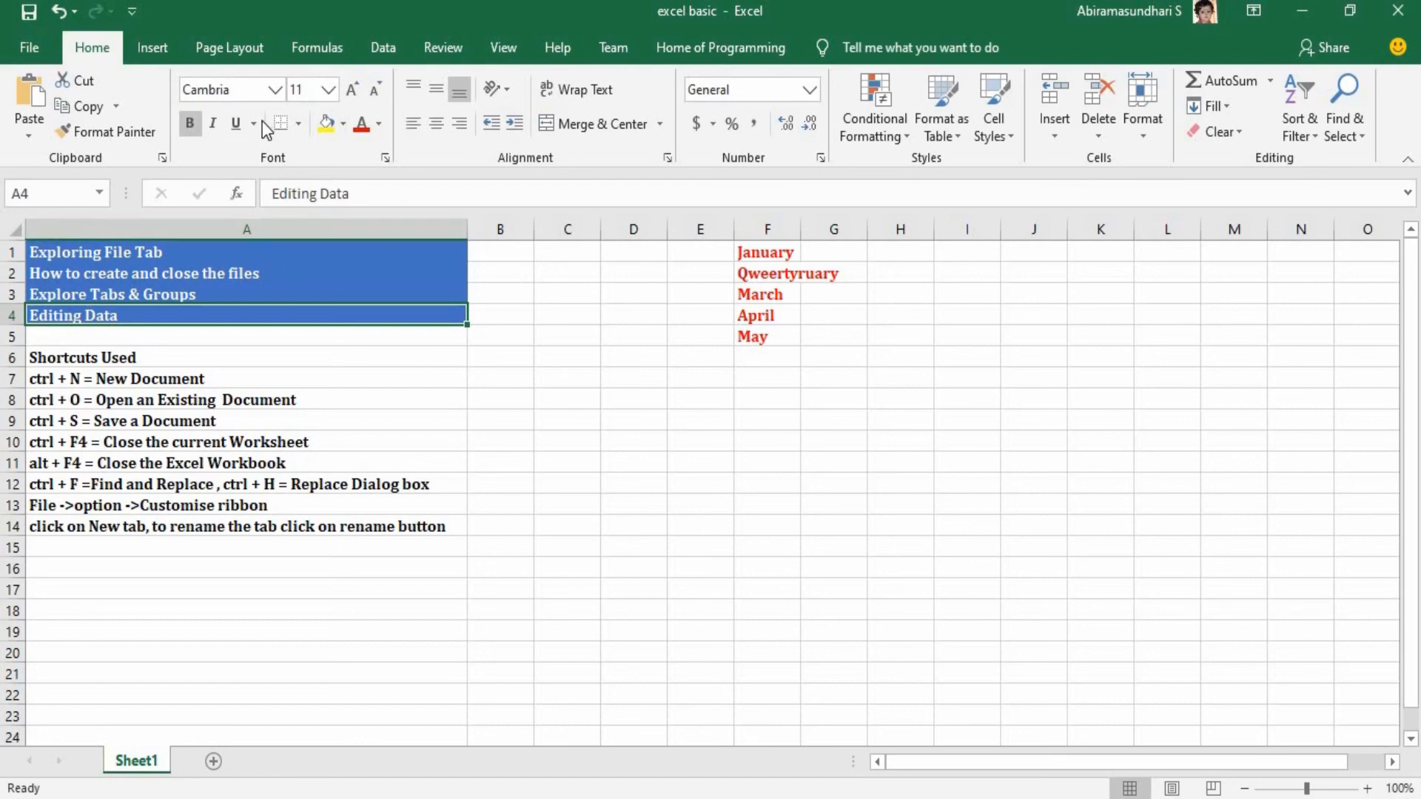
left_click(754, 337)
double_click(758, 338)
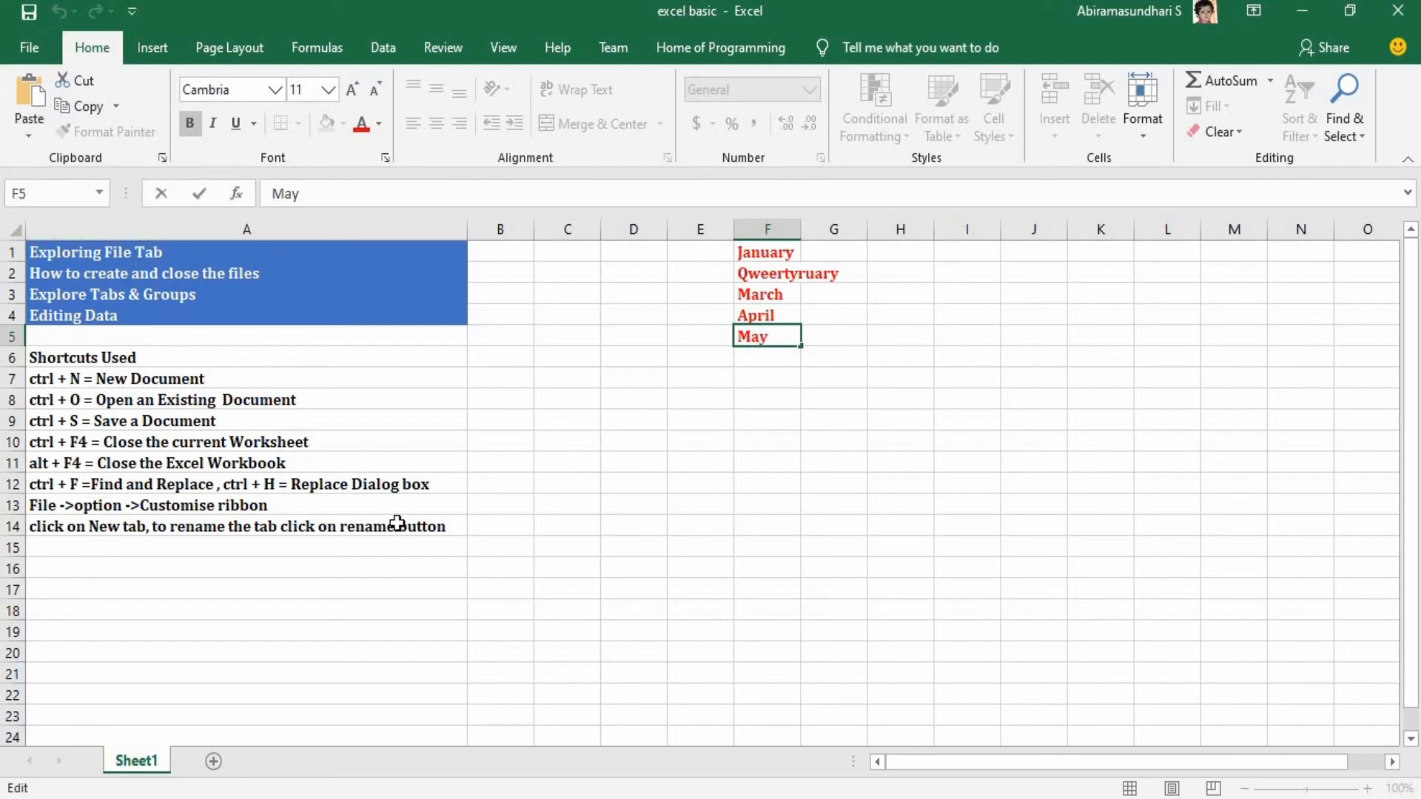
Move the notes in cells A12:A14 down to the range starting at A17.
left_click_drag(350, 482, 352, 527)
key("ctrl+c")
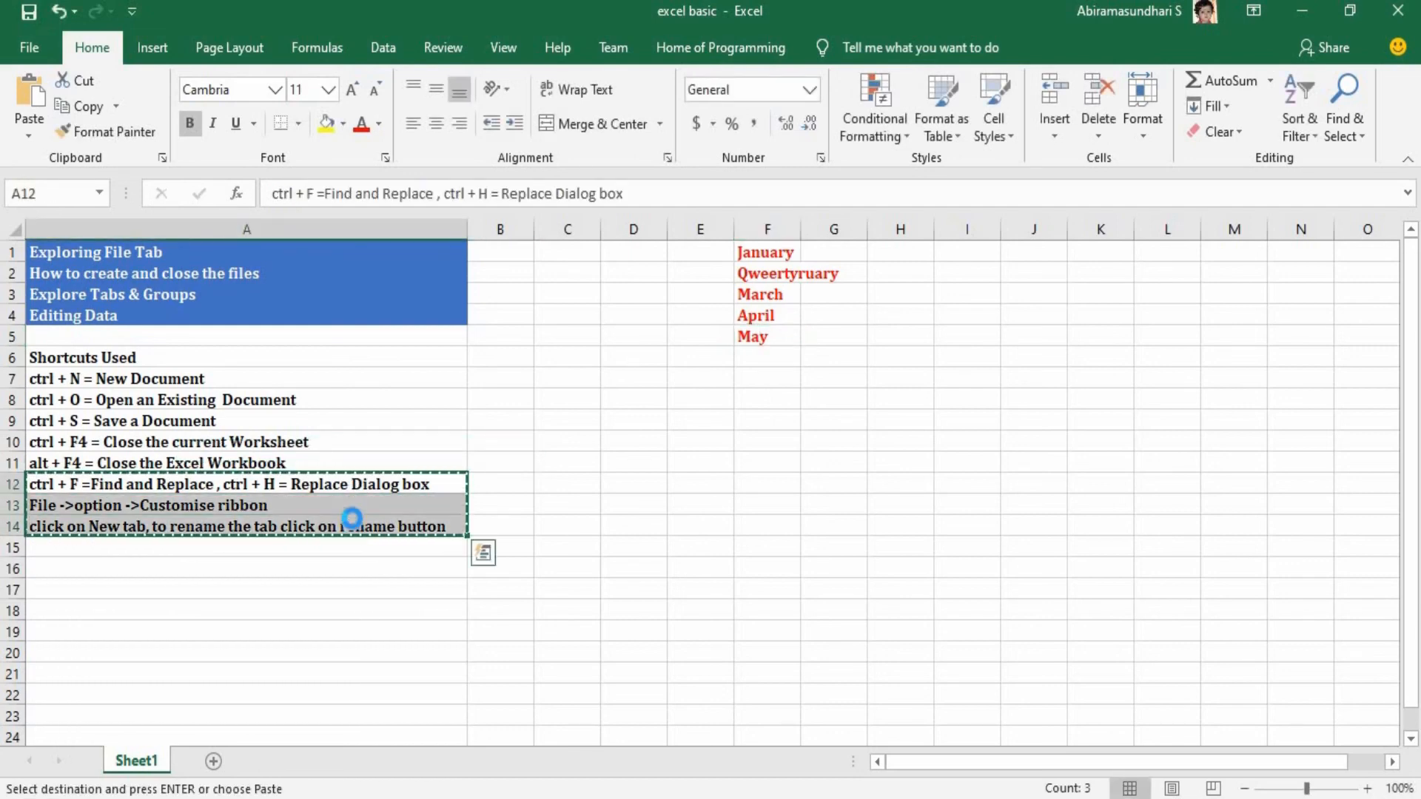
left_click(352, 594)
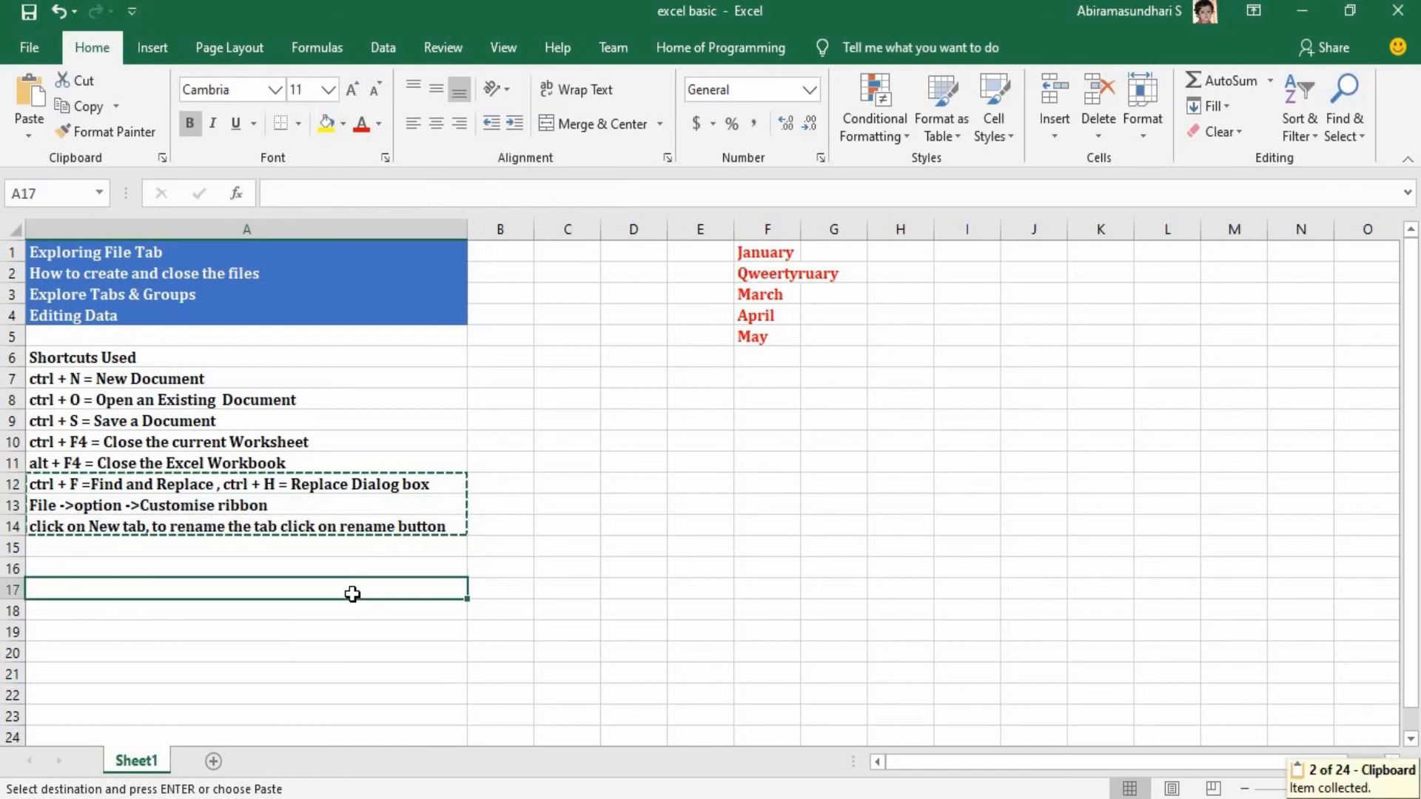
key("ctrl+v")
Enter the shortcut note "ctrl +x =Cut the content" in cell A12.
left_click(326, 488)
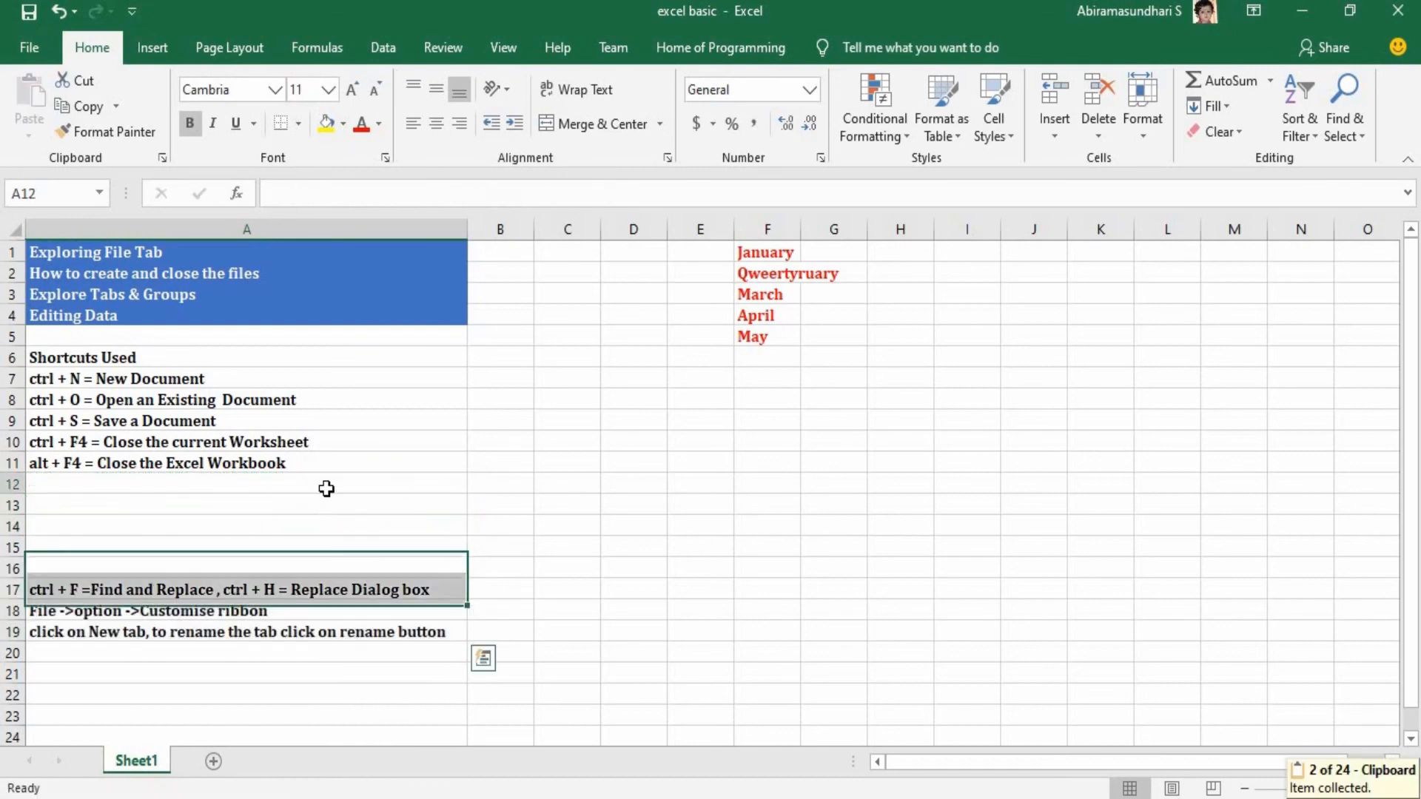
double_click(328, 489)
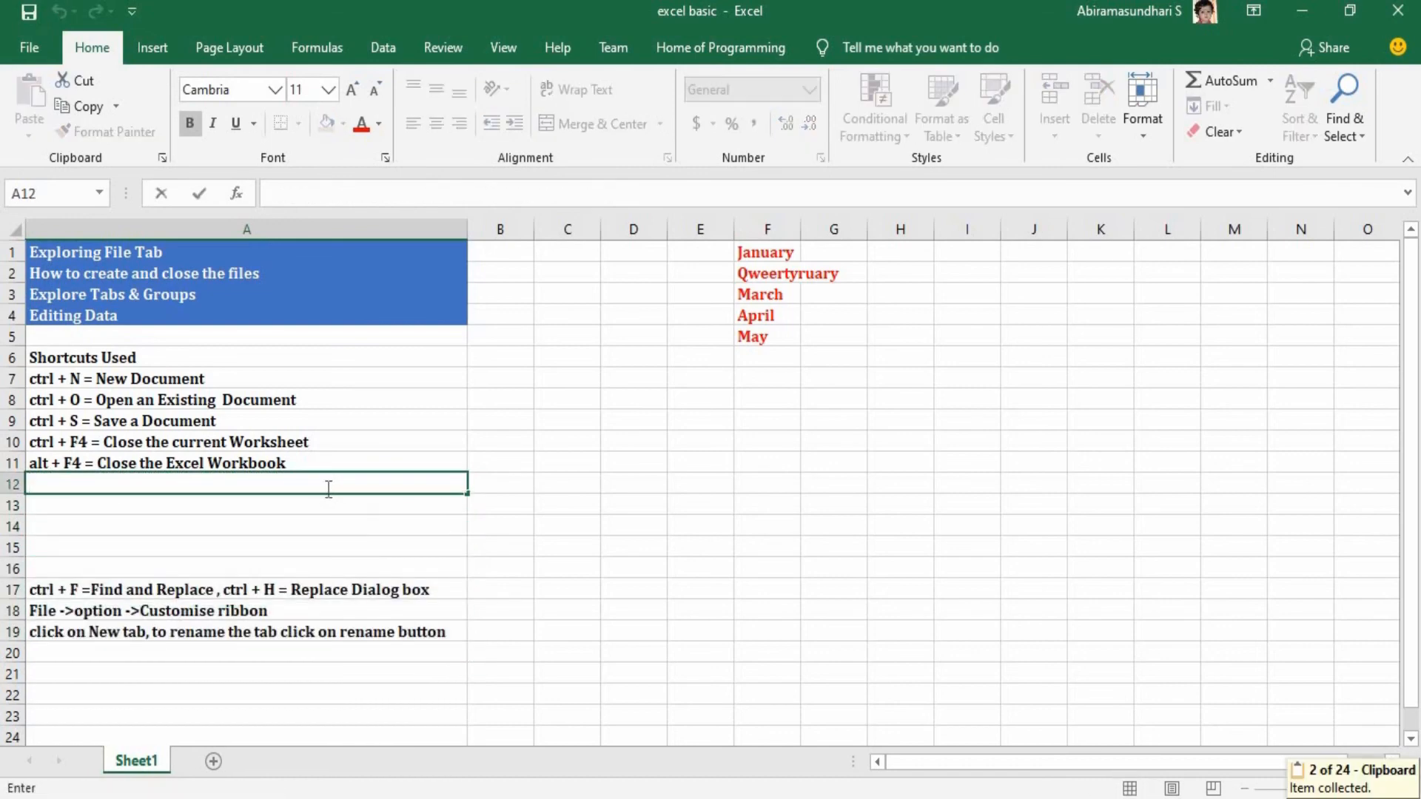
type("ctrl +")
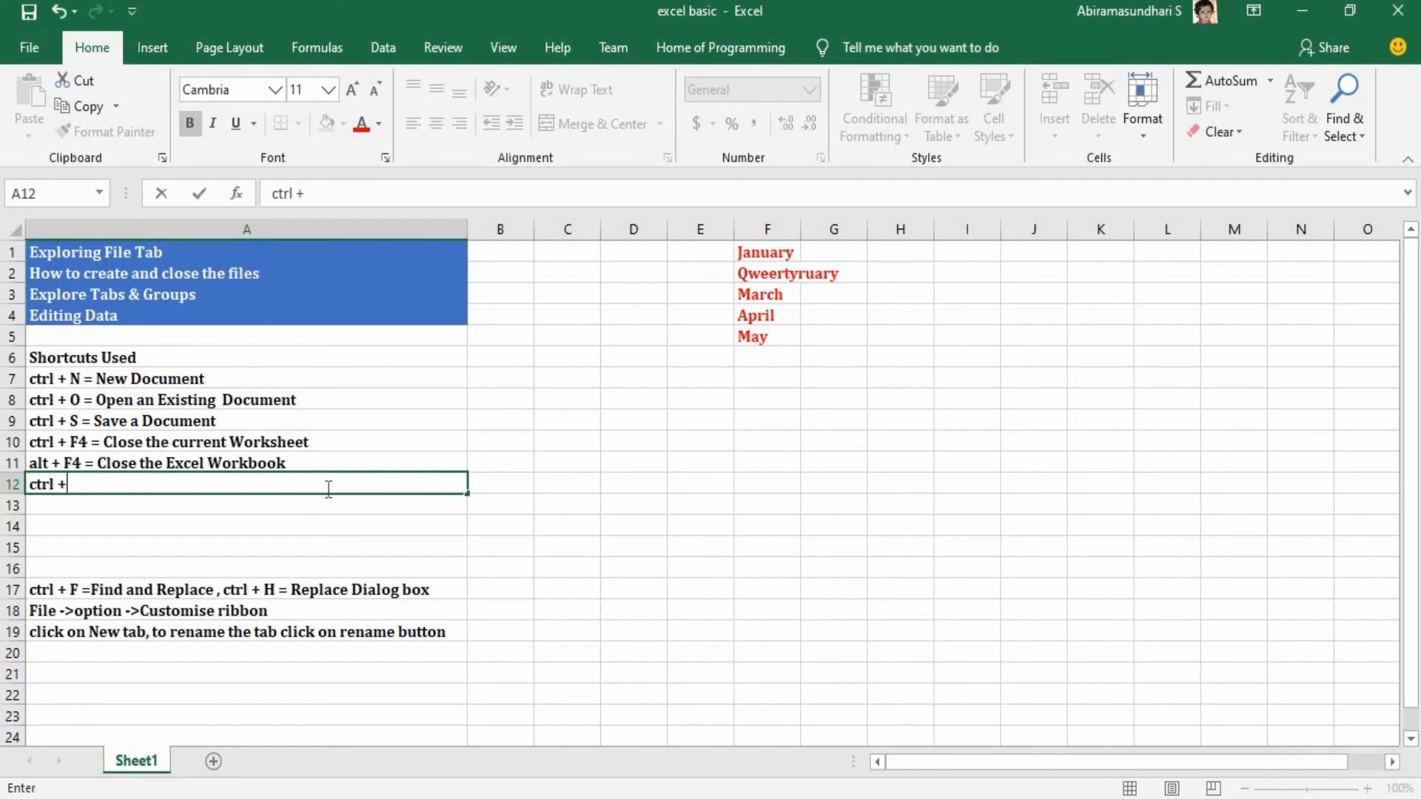
type("x =")
type("Cut the co")
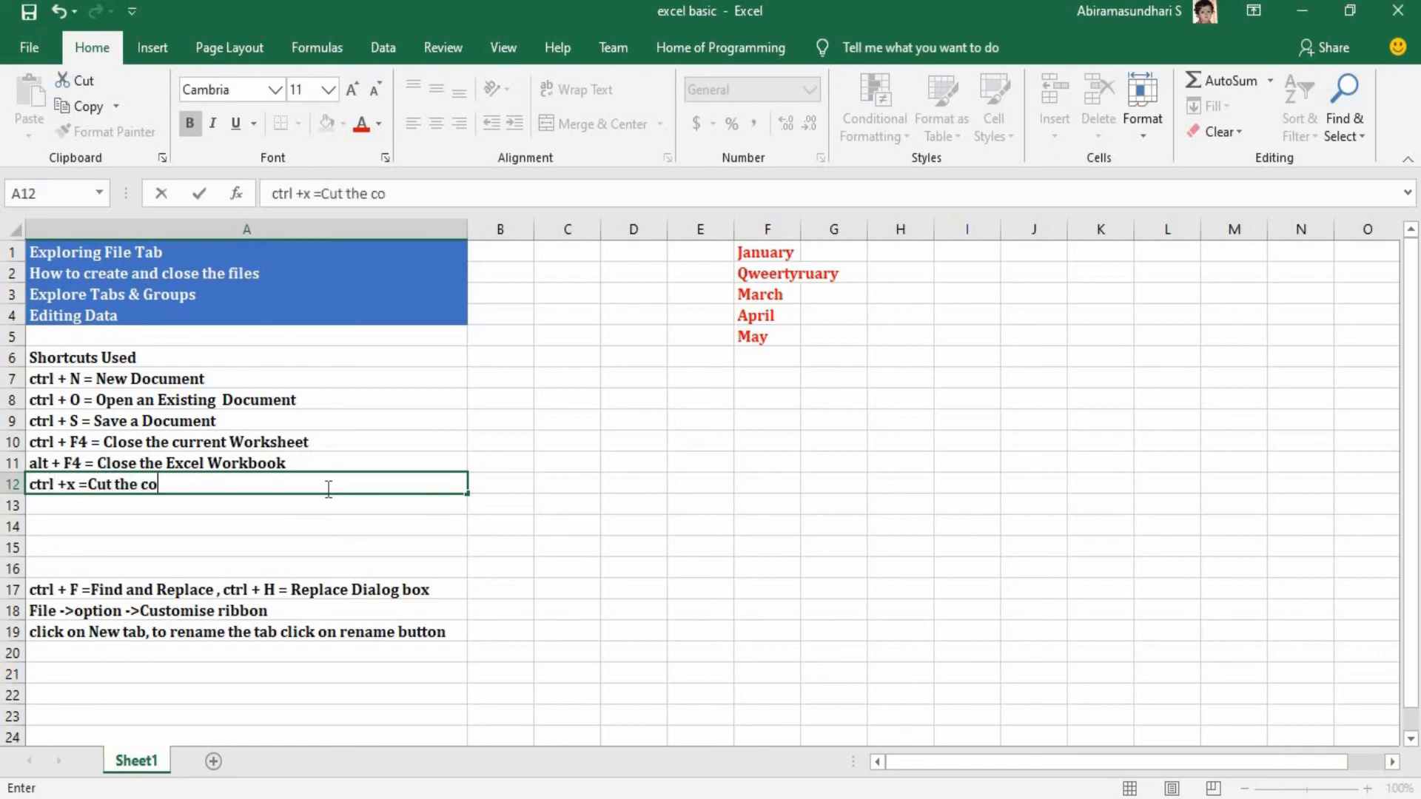
type("ntent")
key("Return")
key("Return")
key("Return")
key("Return")
Add the shortcut notes "ctrl +c = Copy the content" in cell A13 and "ctrl+v=Paste the content" in A14.
left_click(327, 504)
type("c")
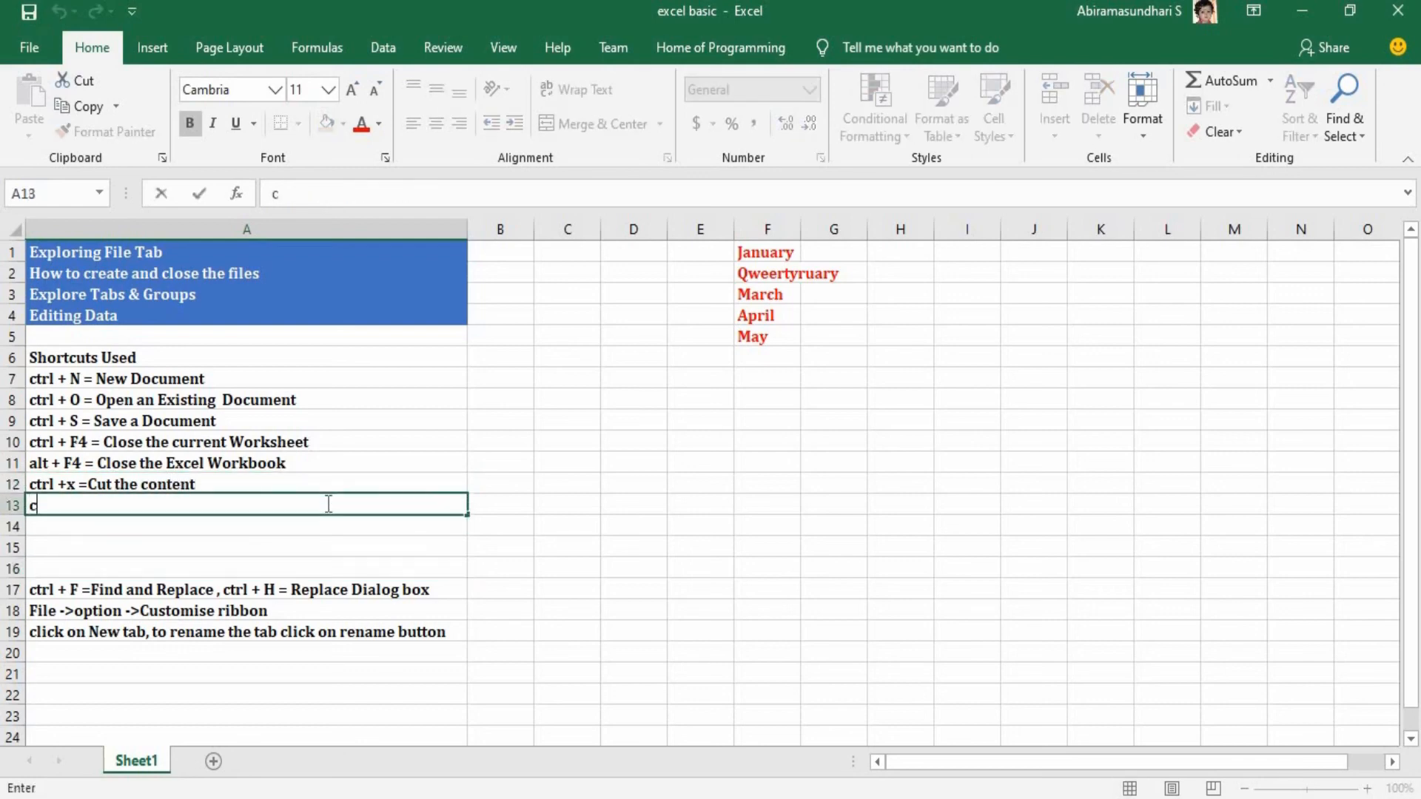
type("trl +c = Copy")
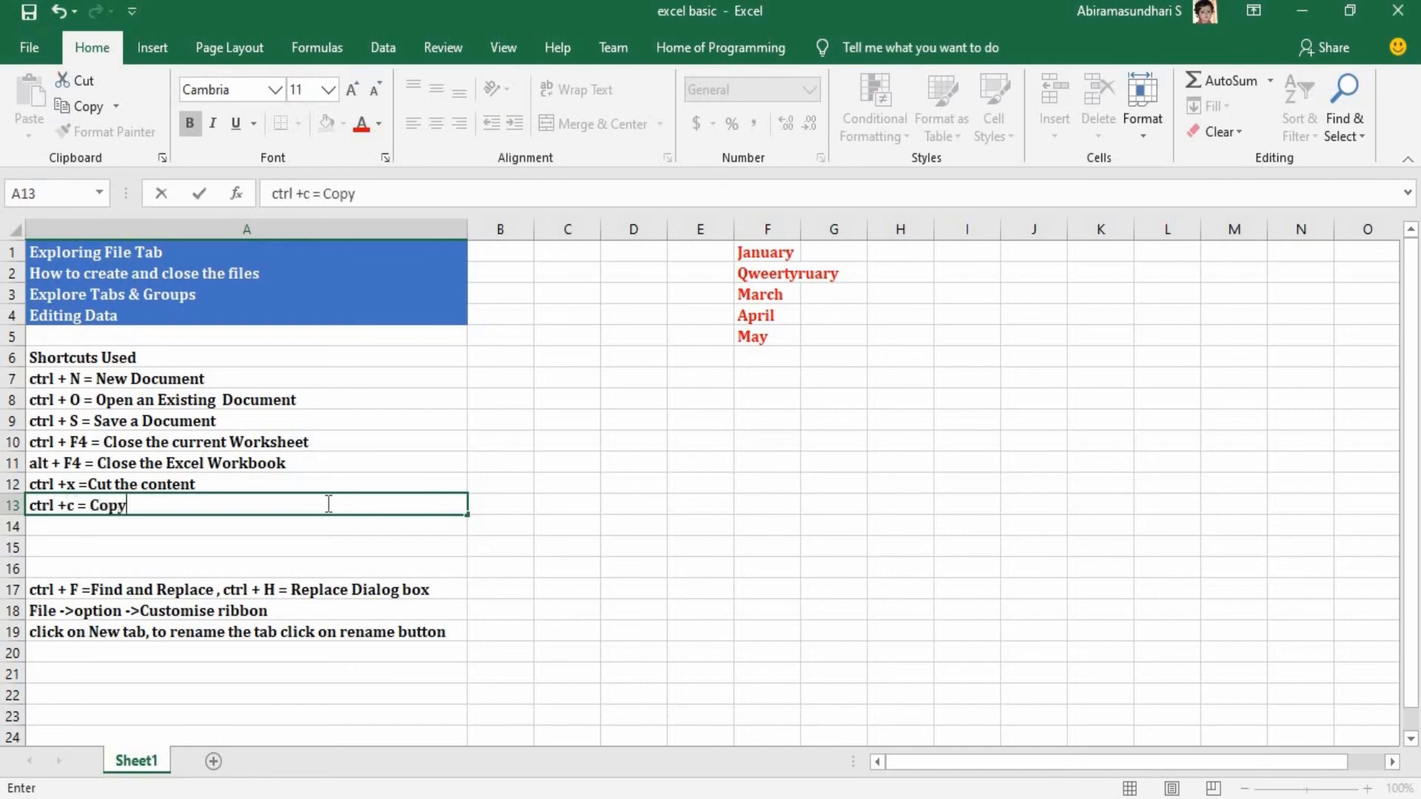
type(" the content")
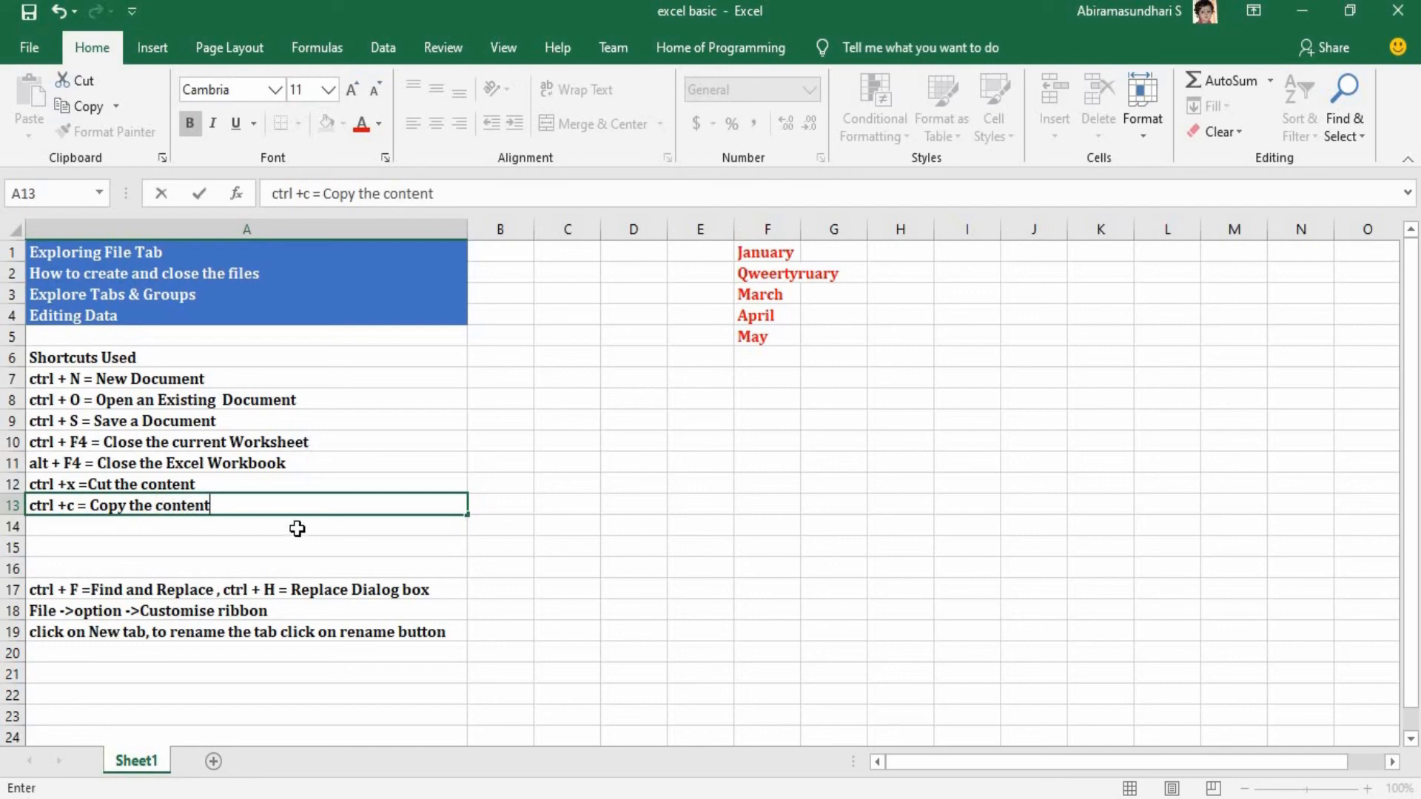
key("Return")
type("ctrl+")
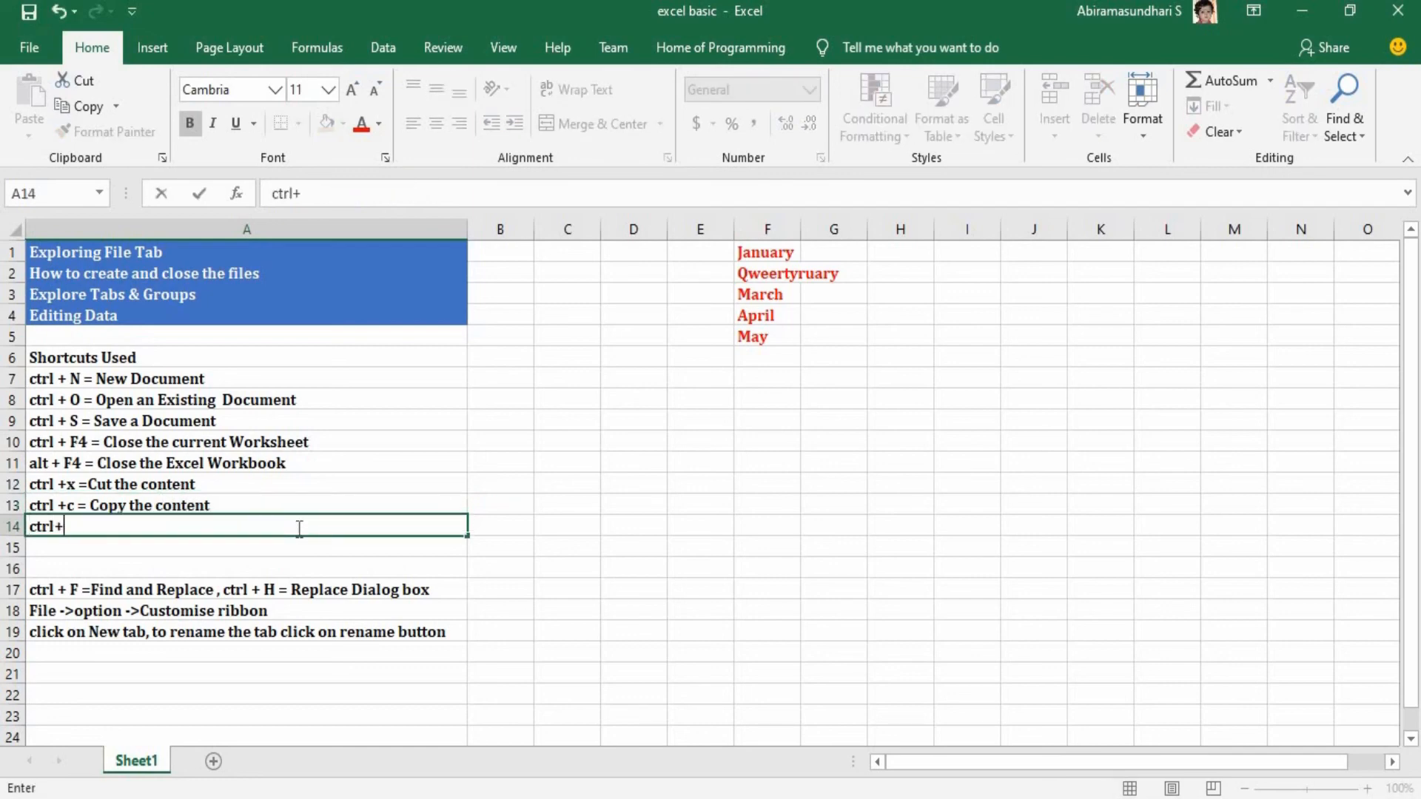
type("v=Paste the content.")
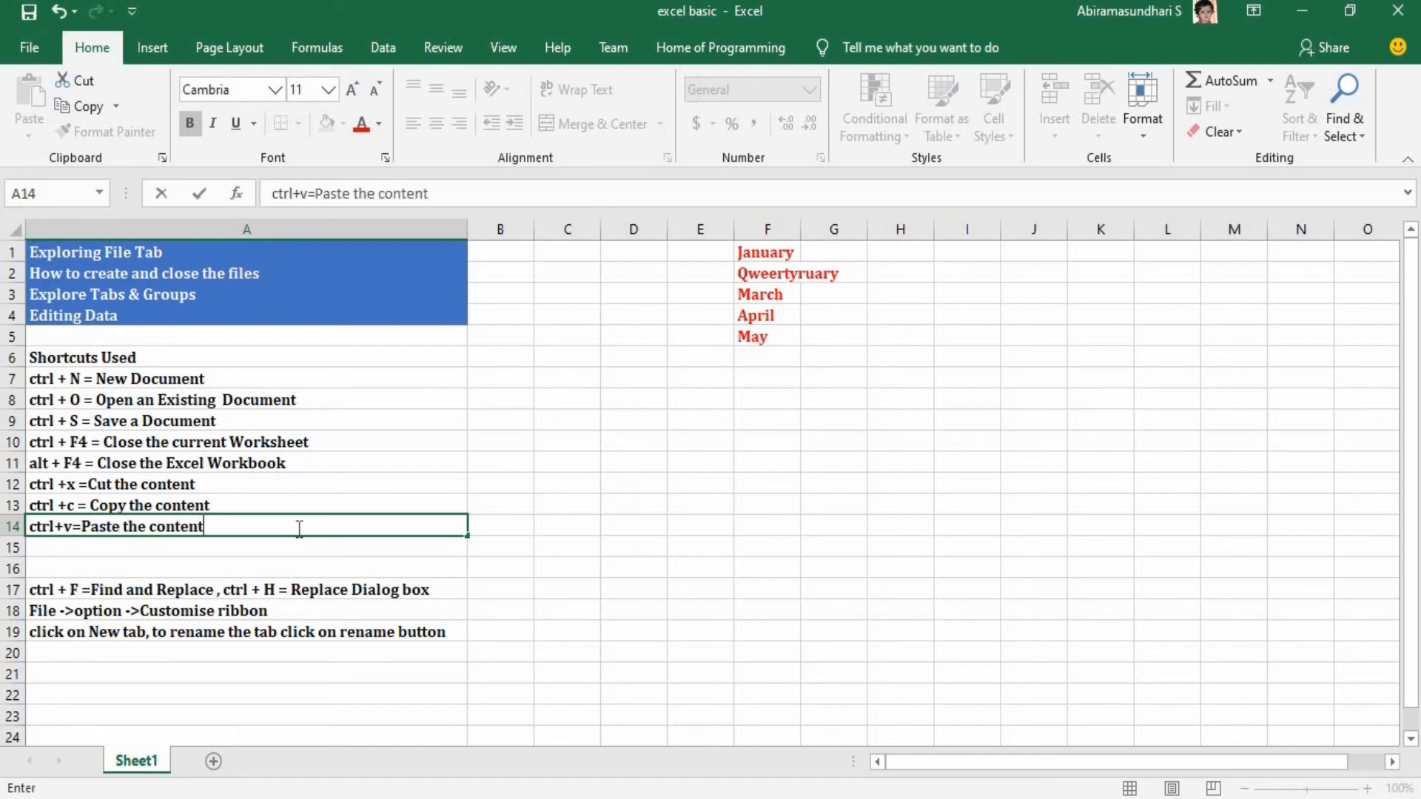